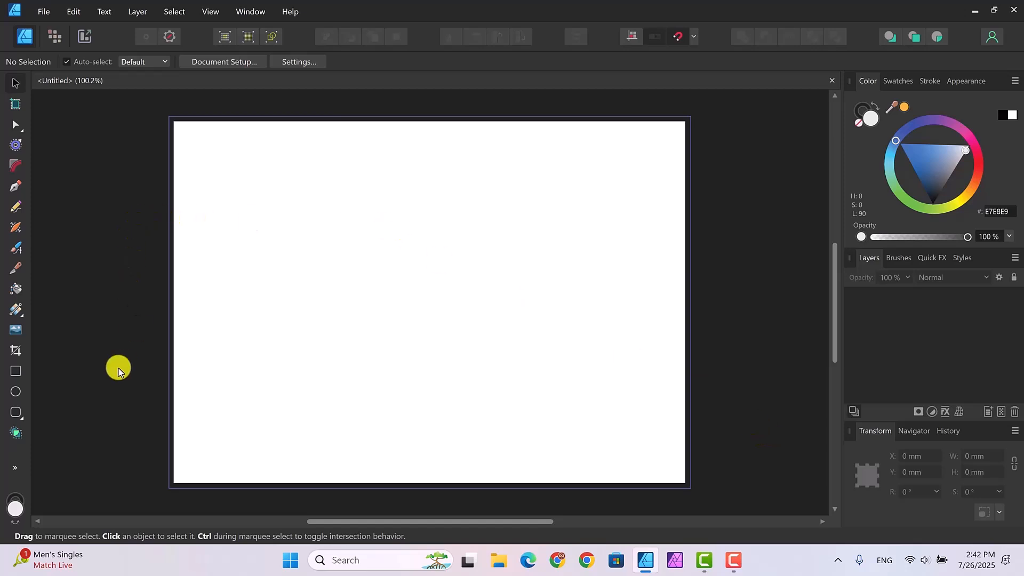
# Draw an ellipse about 109 by 69 mm and a circle about 64 mm across overlapping its left end
pyautogui.click(16, 392)
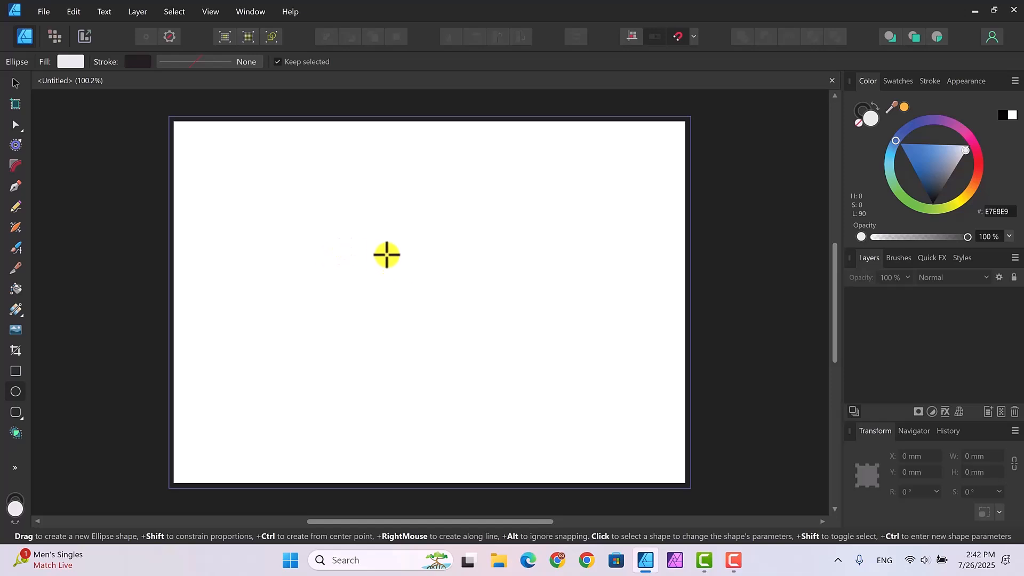
pyautogui.moveTo(386, 256); pyautogui.dragTo(575, 373)
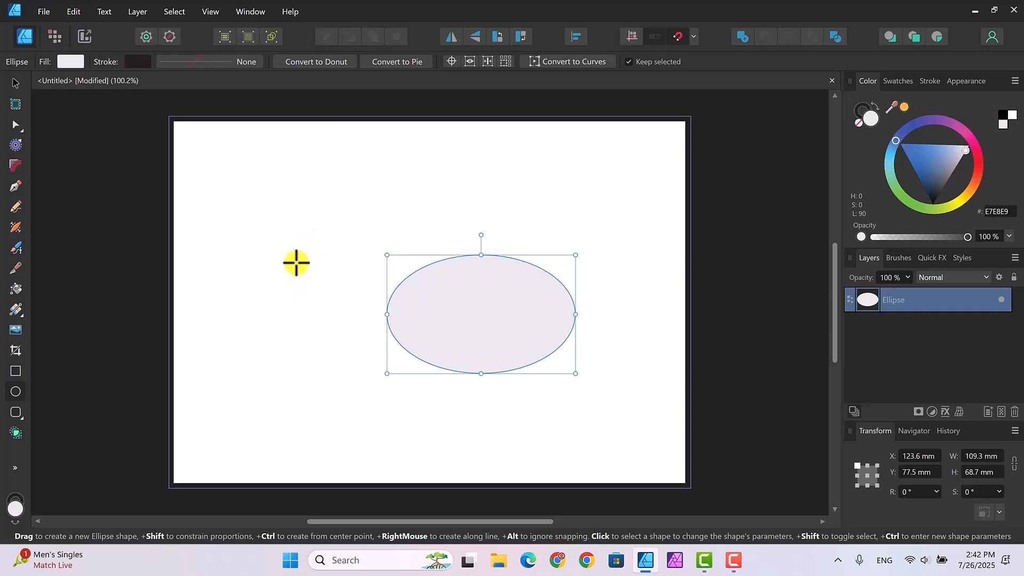
pyautogui.moveTo(296, 263); pyautogui.dragTo(413, 369)
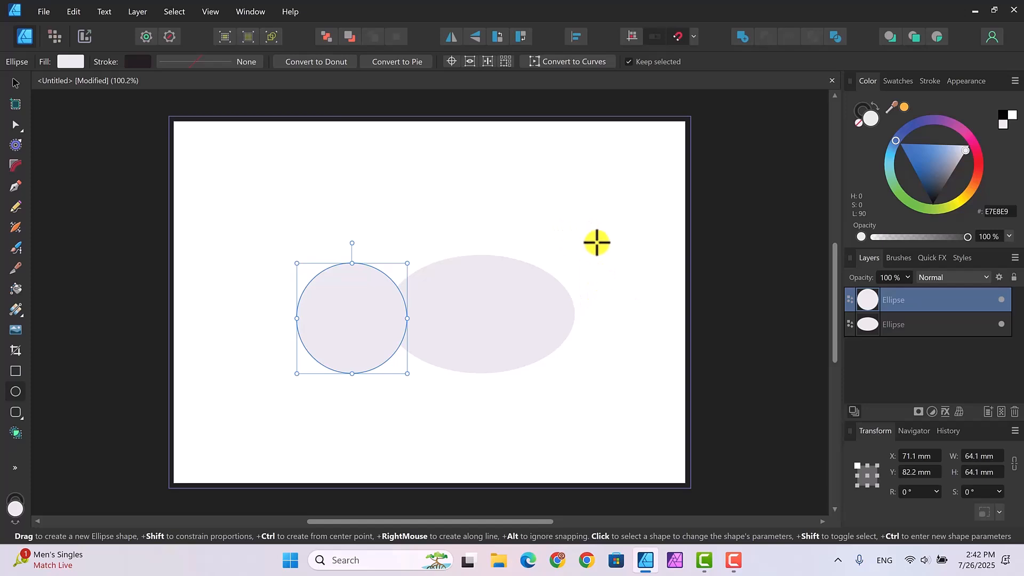
# Merge the circle and the ellipse into a single shape with the Add Boolean operation
pyautogui.click(12, 84)
pyautogui.click(934, 329)
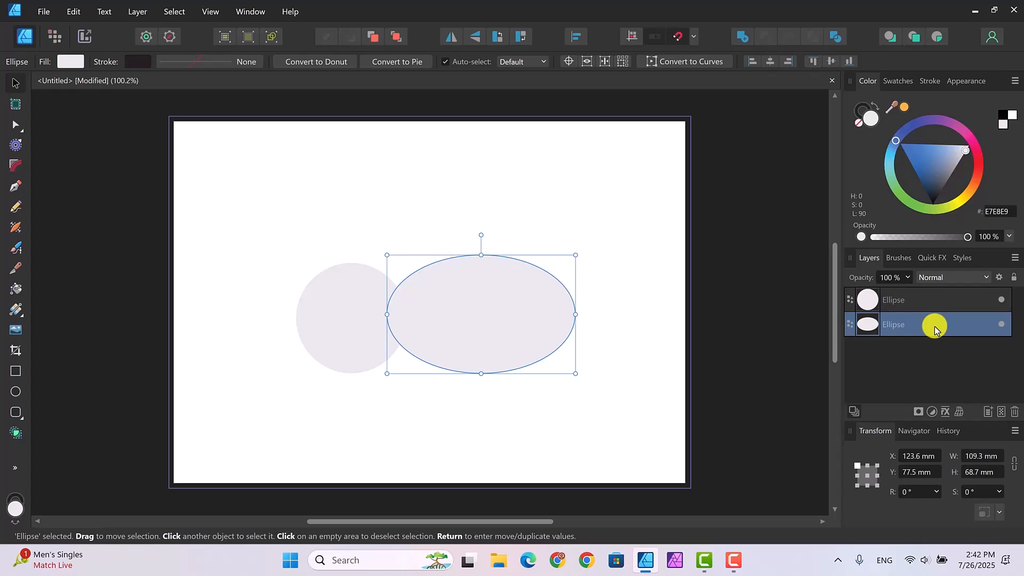
pyautogui.keyDown('shift'); pyautogui.click(913, 291); pyautogui.keyUp('shift')
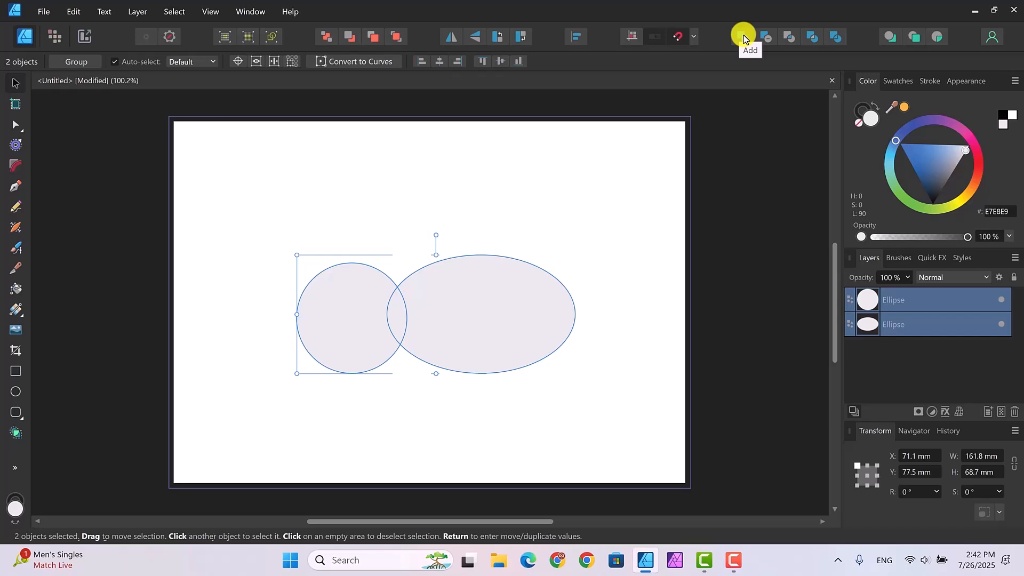
pyautogui.click(744, 38)
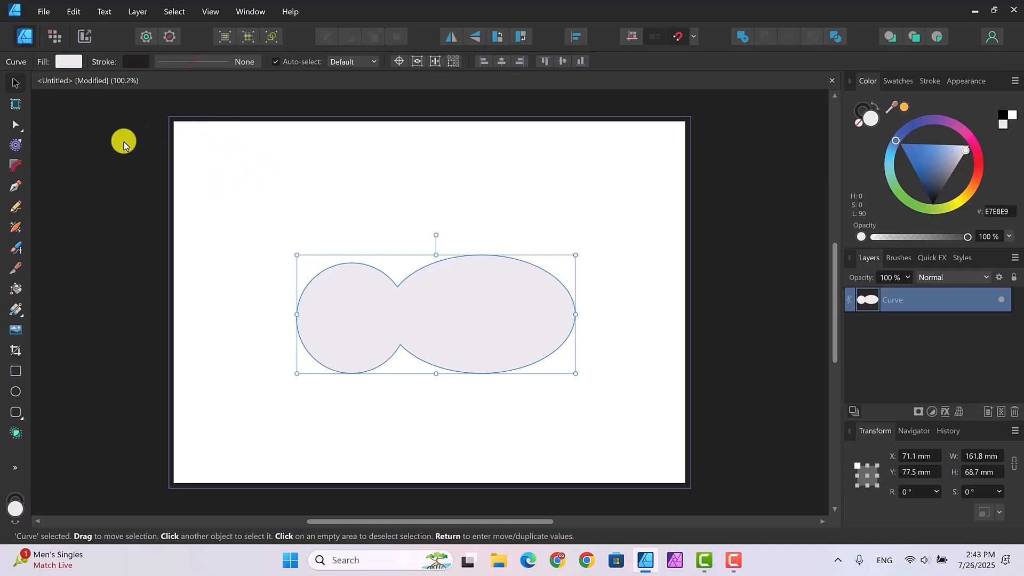
# Pull the merged shape's leftmost node inward and angle its two handles outward to form a V-shaped tail notch, undoing the stray node change
pyautogui.click(15, 126)
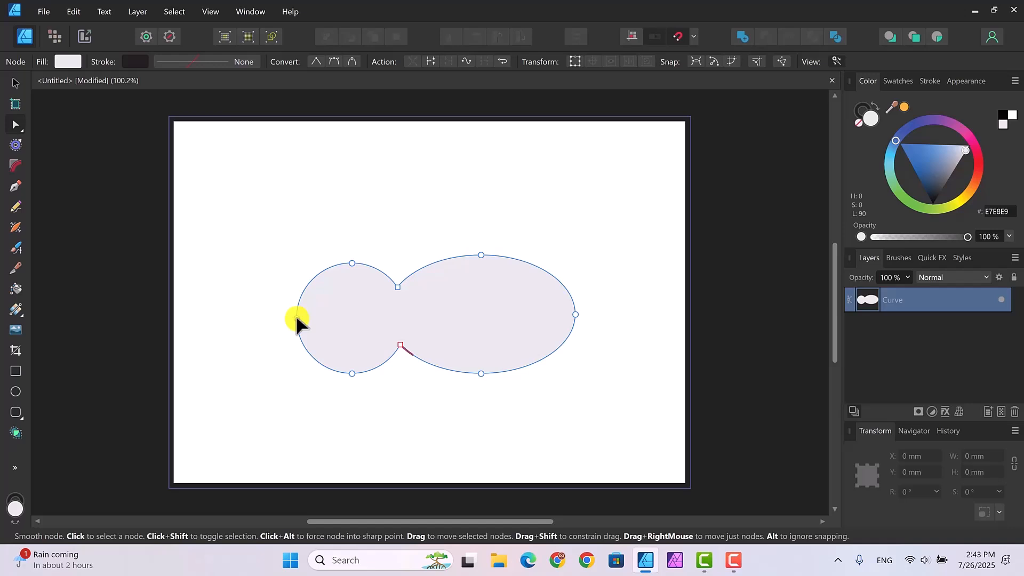
pyautogui.moveTo(296, 318); pyautogui.dragTo(370, 318)
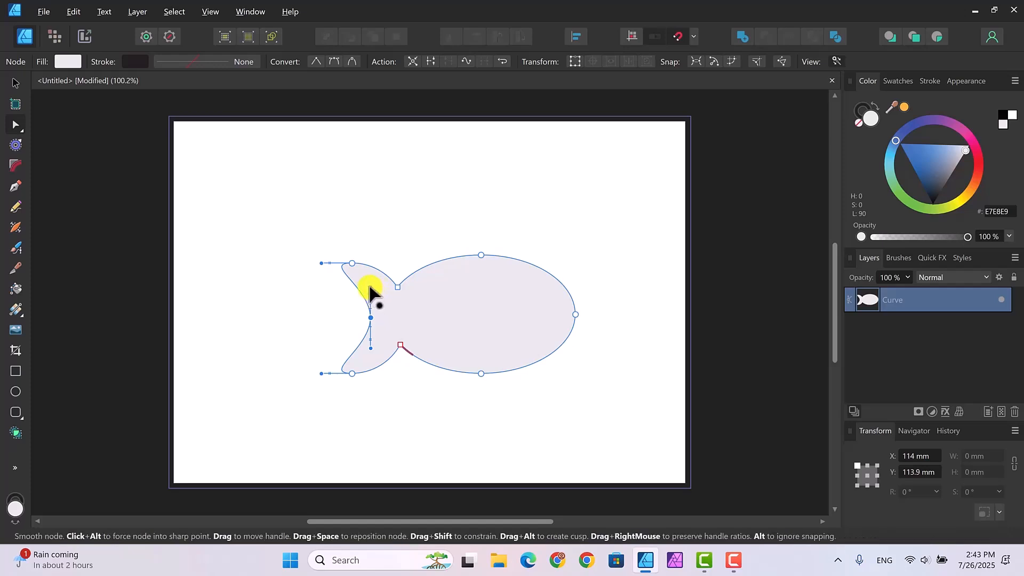
pyautogui.moveTo(371, 286); pyautogui.dragTo(351, 292)
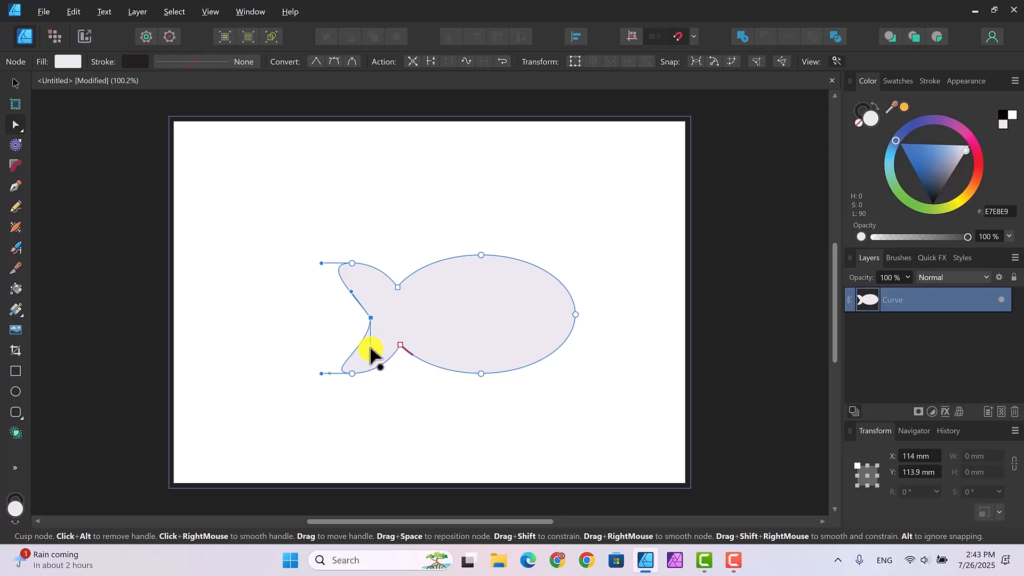
pyautogui.moveTo(371, 347); pyautogui.dragTo(354, 341)
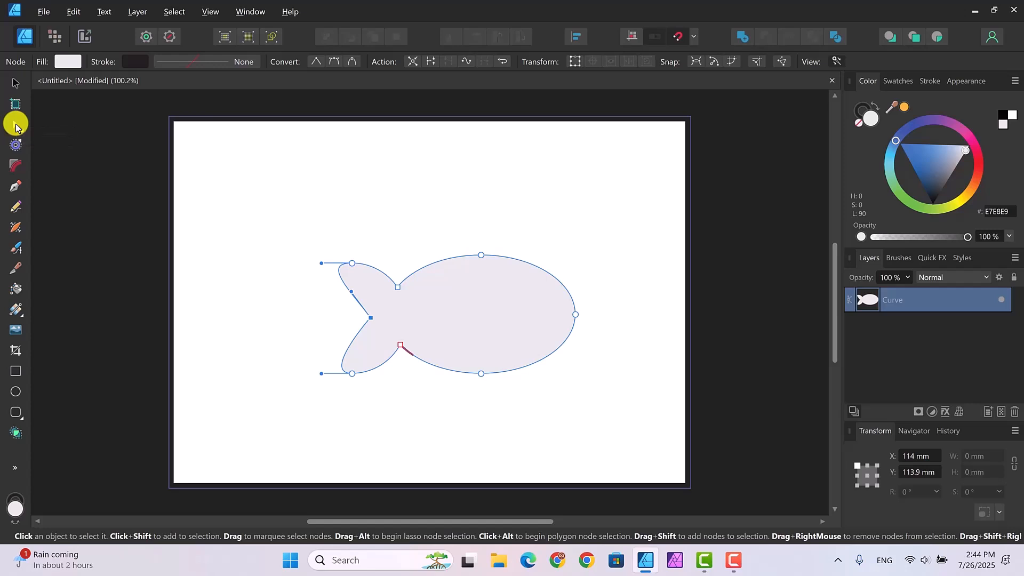
pyautogui.click(75, 11)
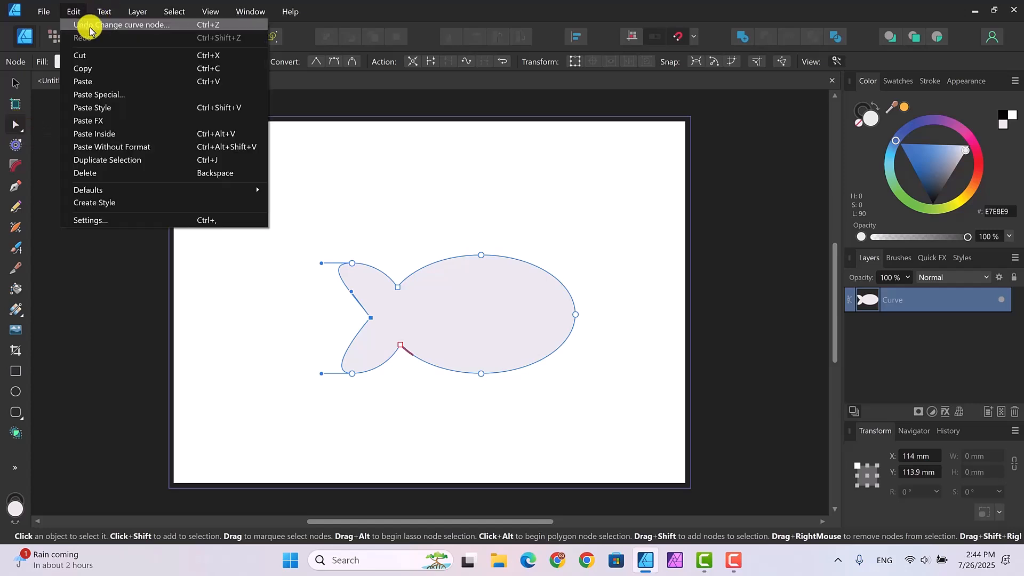
pyautogui.click(89, 27)
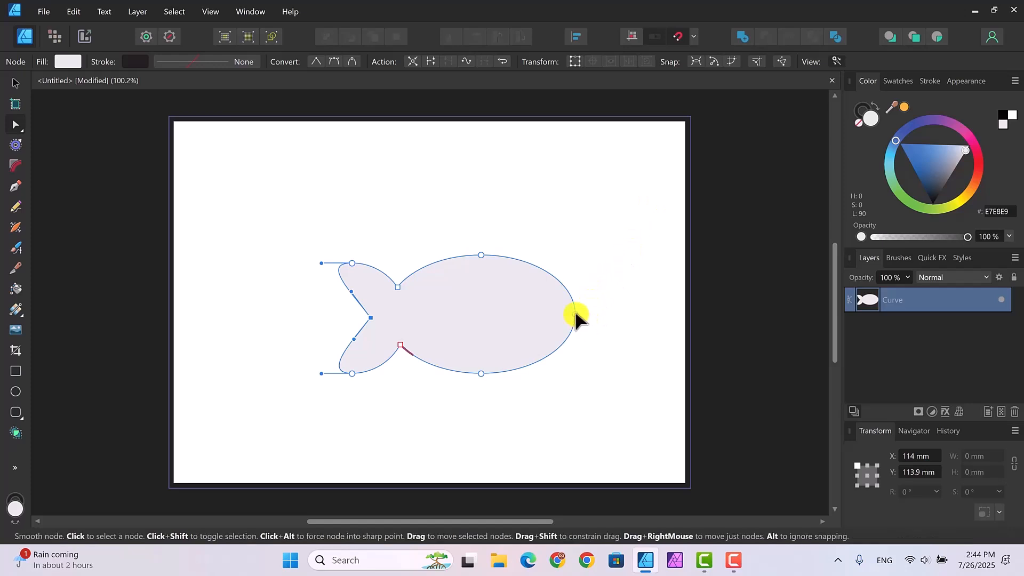
# Extend the rightmost node into a pointed nose with cusp handles, and shift the body's upper and lower nodes toward the nose
pyautogui.moveTo(575, 315); pyautogui.dragTo(589, 317)
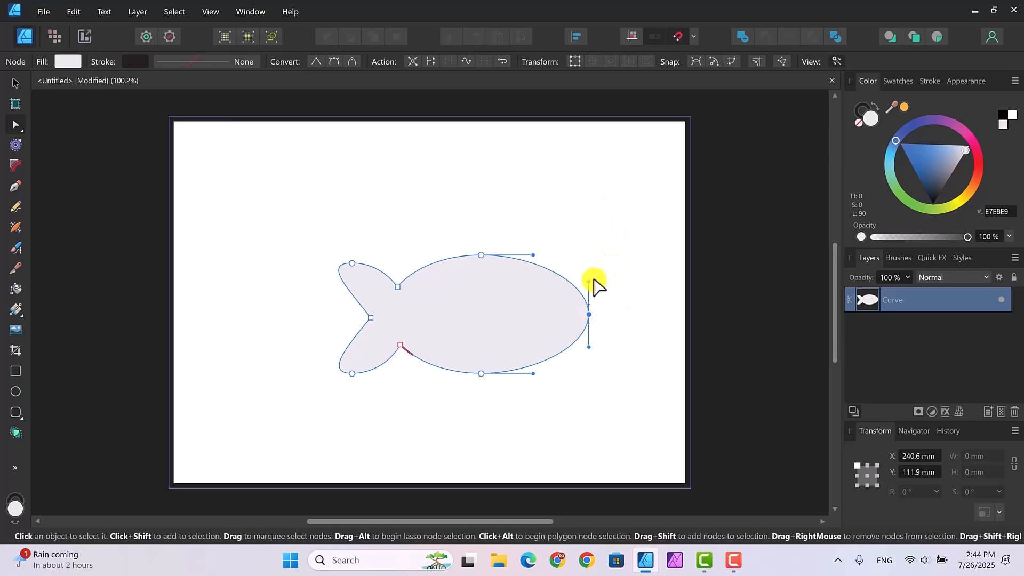
pyautogui.moveTo(590, 288); pyautogui.dragTo(570, 285)
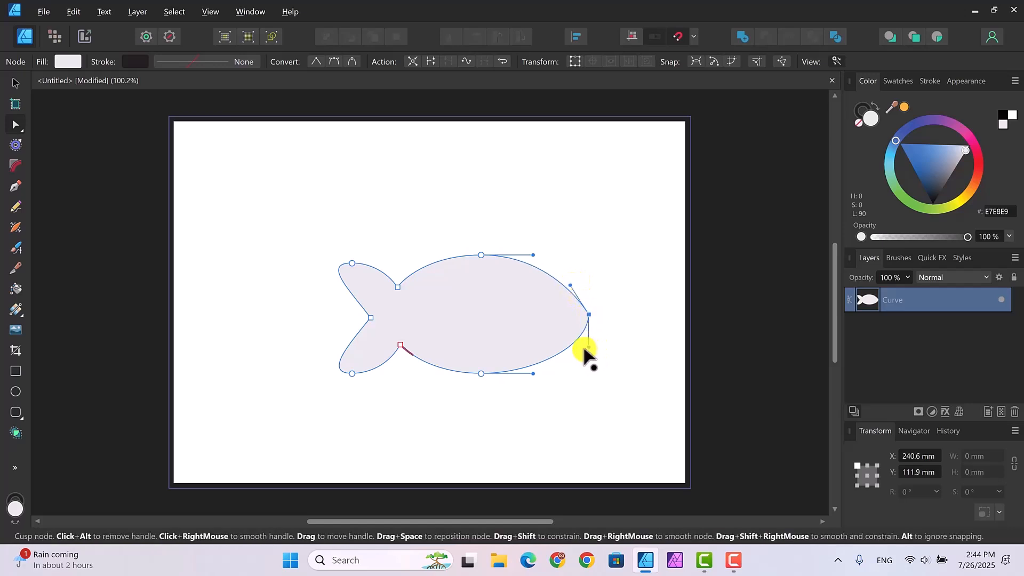
pyautogui.moveTo(583, 349); pyautogui.dragTo(569, 346)
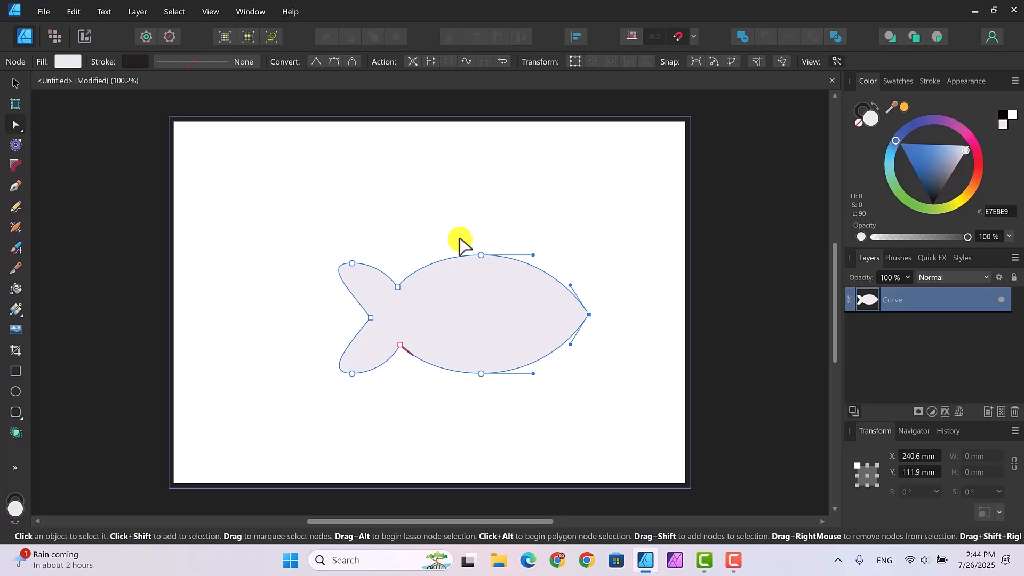
pyautogui.moveTo(460, 240); pyautogui.dragTo(505, 412)
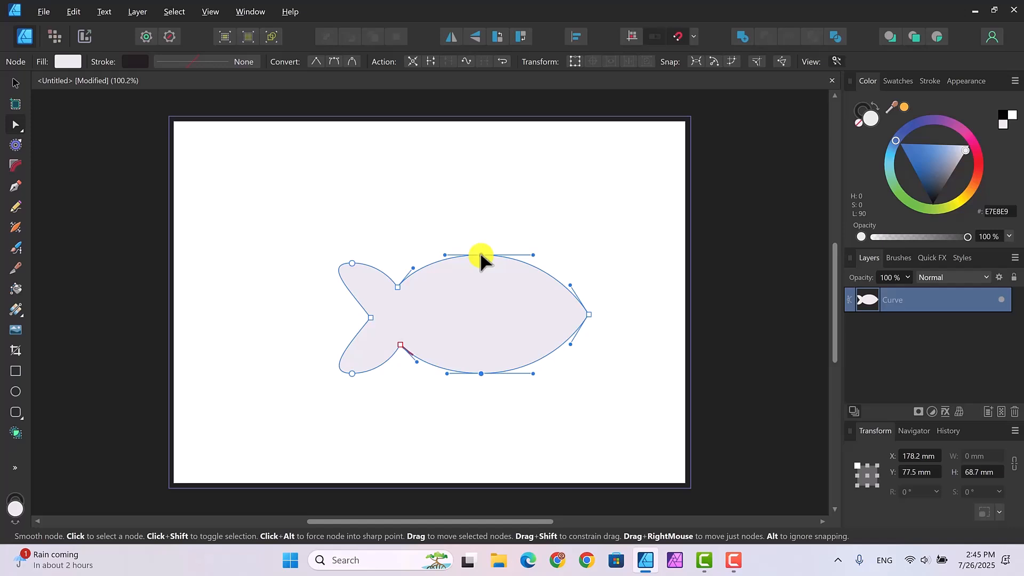
pyautogui.moveTo(483, 254); pyautogui.dragTo(510, 255)
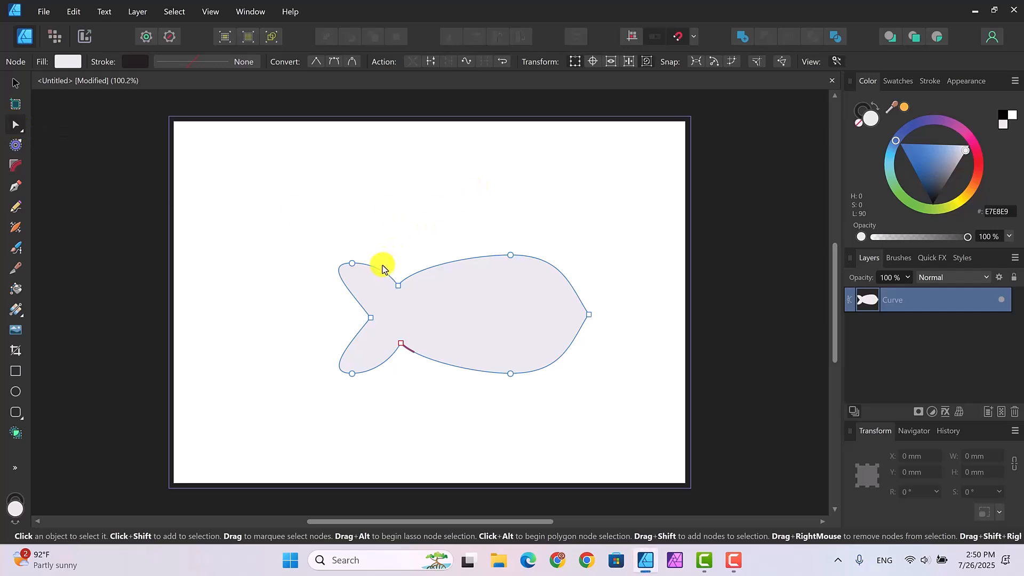
# Narrow the joint between tail and body by moving its upper and lower nodes closer together
pyautogui.moveTo(384, 267); pyautogui.dragTo(443, 395)
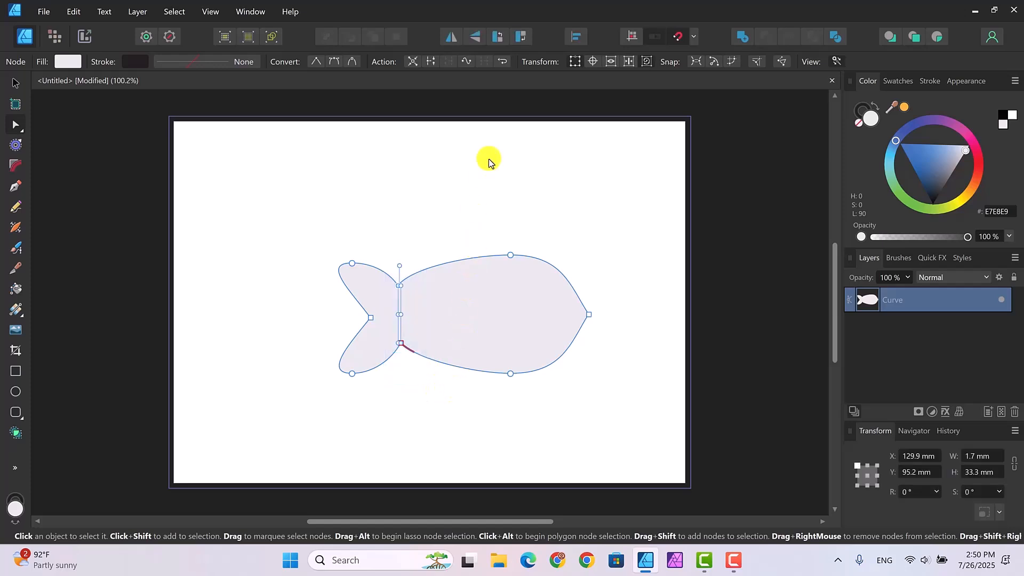
pyautogui.click(574, 61)
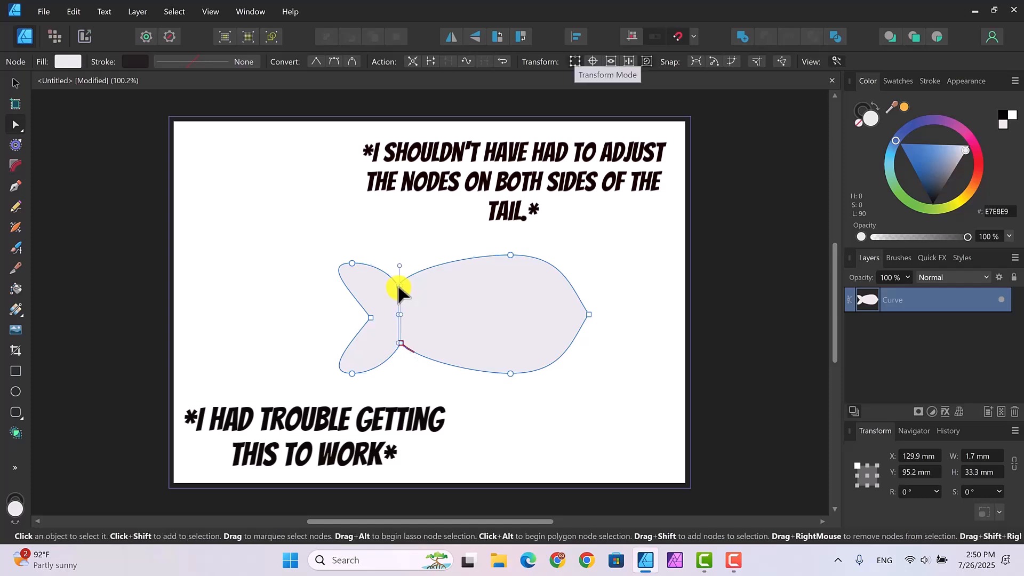
pyautogui.moveTo(396, 281); pyautogui.dragTo(403, 304)
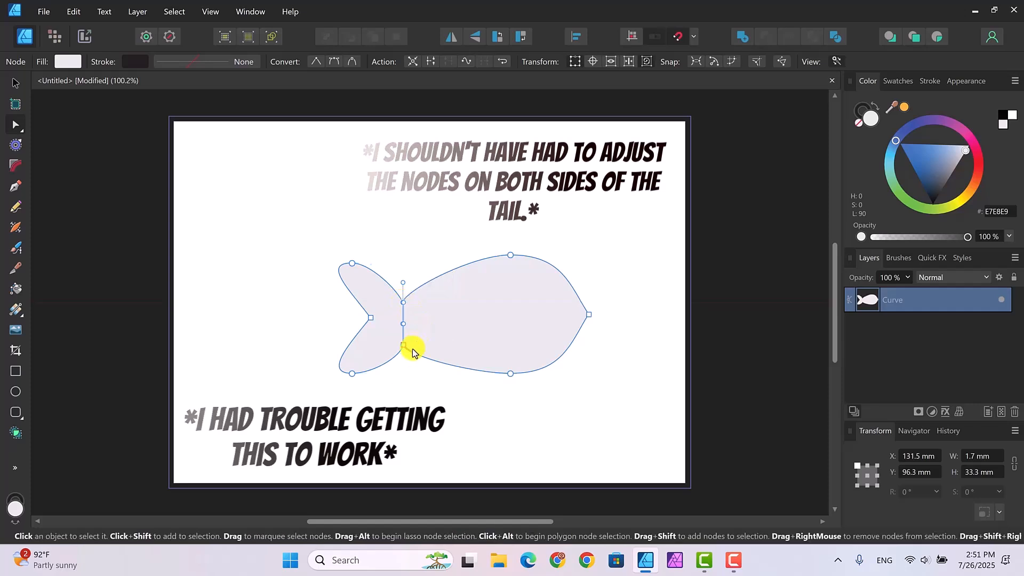
pyautogui.moveTo(414, 347); pyautogui.dragTo(401, 337)
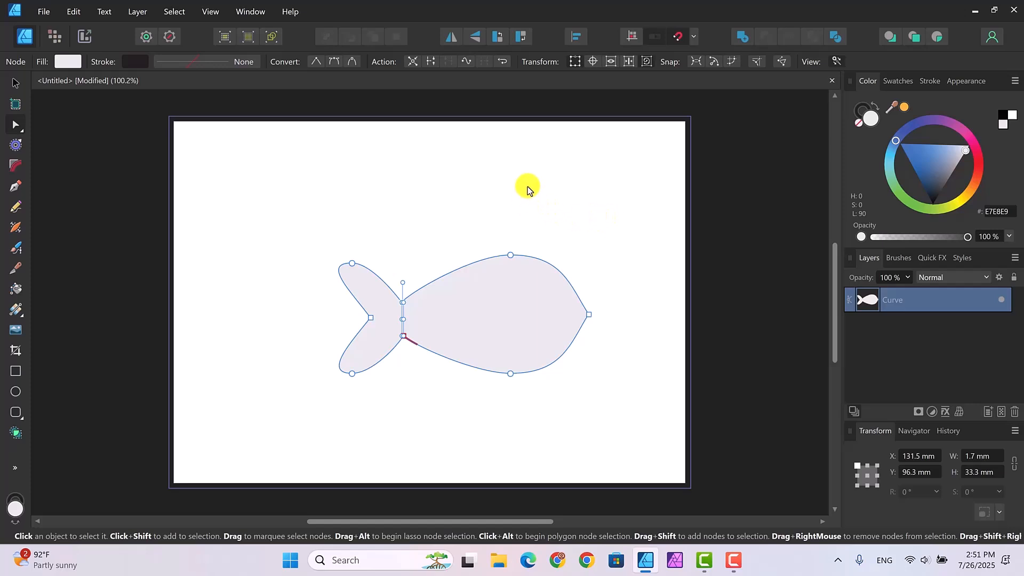
pyautogui.click(475, 196)
pyautogui.click(539, 326)
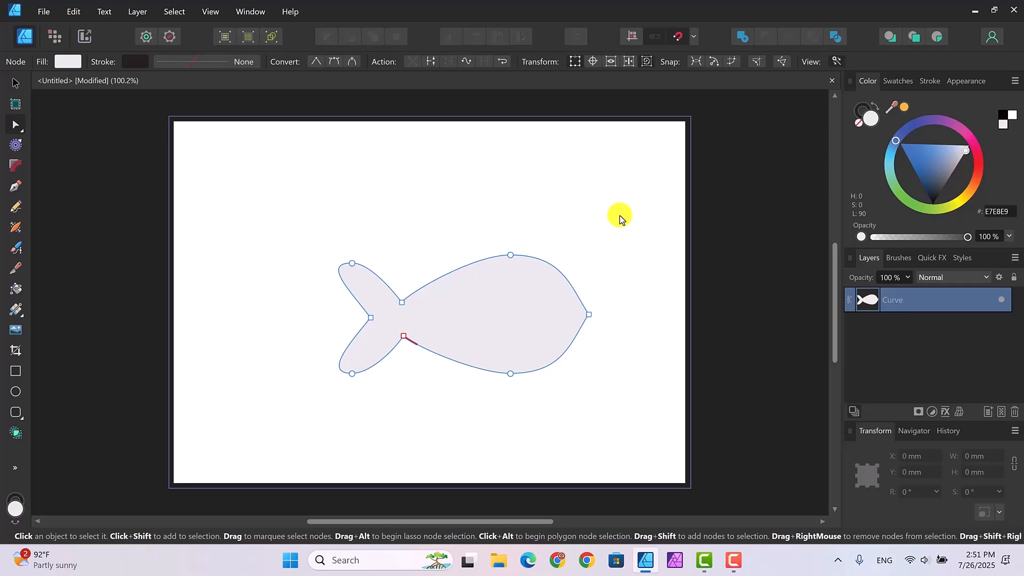
# Move the whole fish shape to the centre of the page
pyautogui.click(13, 84)
pyautogui.moveTo(529, 320); pyautogui.dragTo(495, 308)
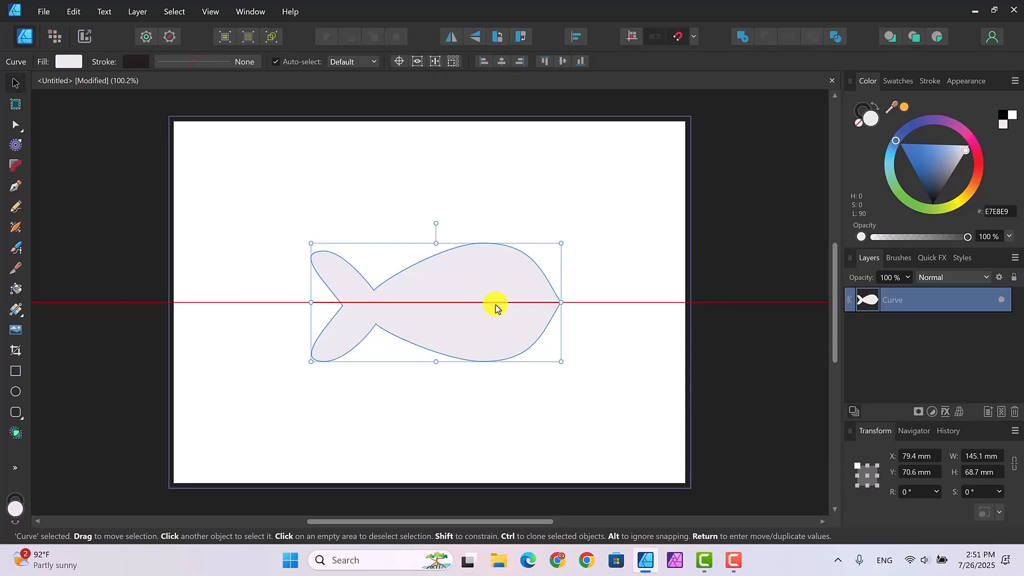
pyautogui.moveTo(495, 308); pyautogui.dragTo(496, 307)
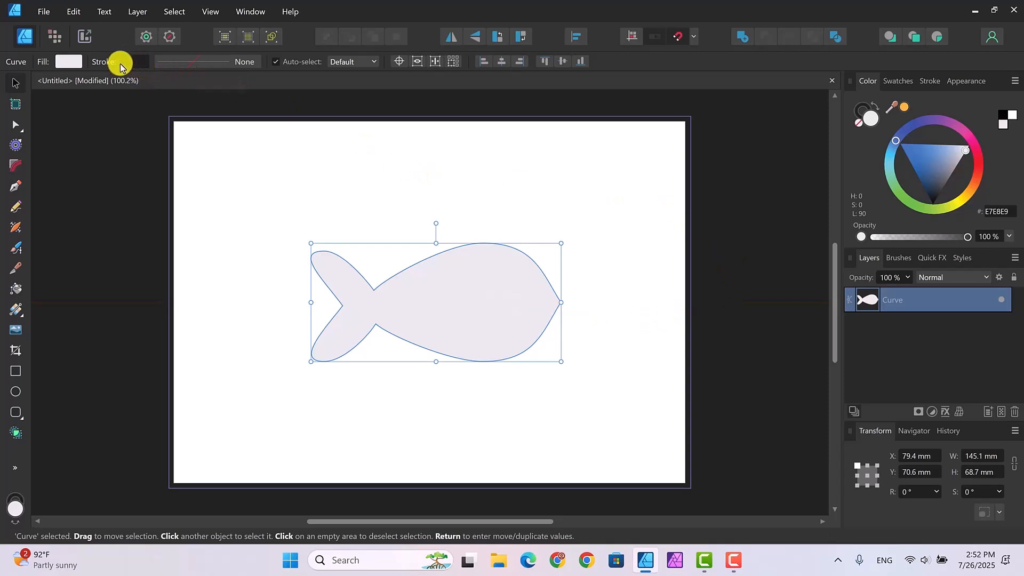
# Give the fish shape a solid 4.9 pt outline
pyautogui.click(189, 62)
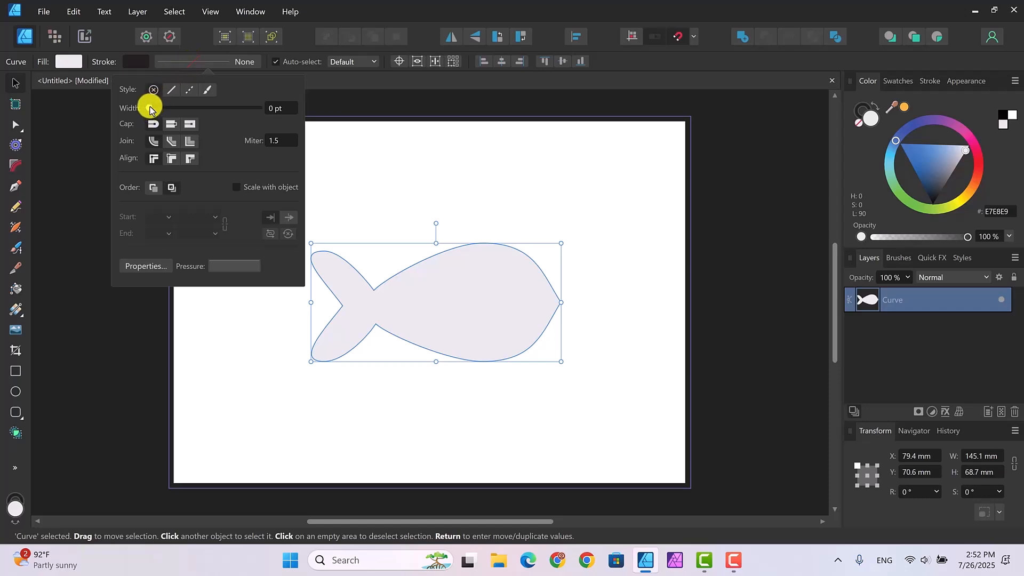
pyautogui.moveTo(150, 108); pyautogui.dragTo(184, 113)
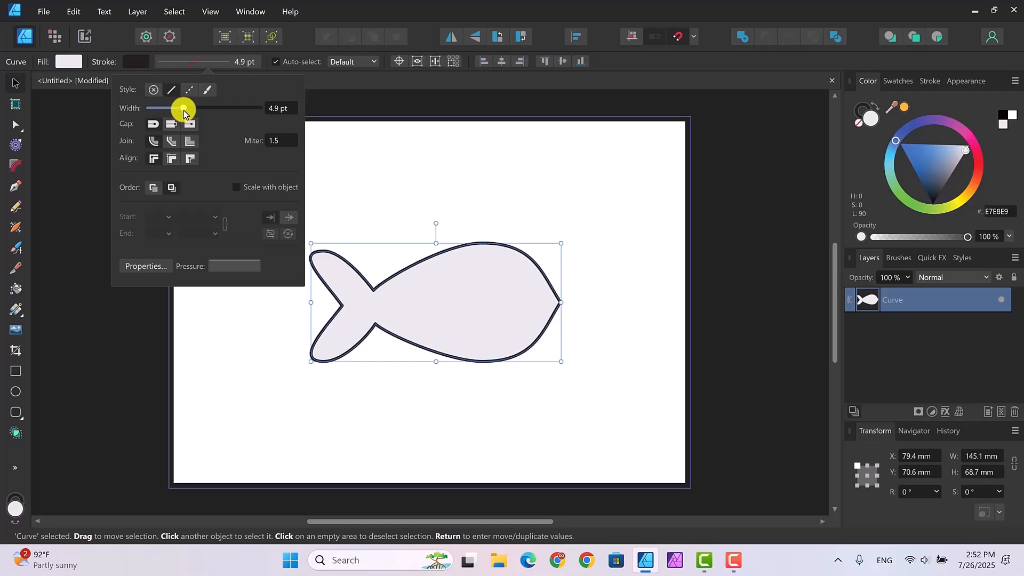
pyautogui.click(732, 266)
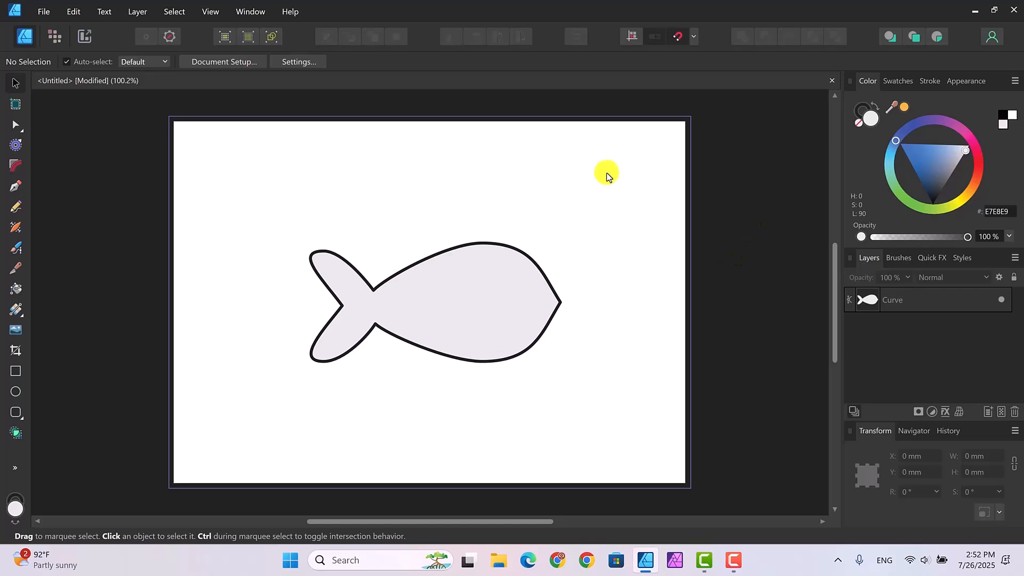
# Draw an eye circle about 24 mm across and position it inside the upper part of the fish's head
pyautogui.click(15, 392)
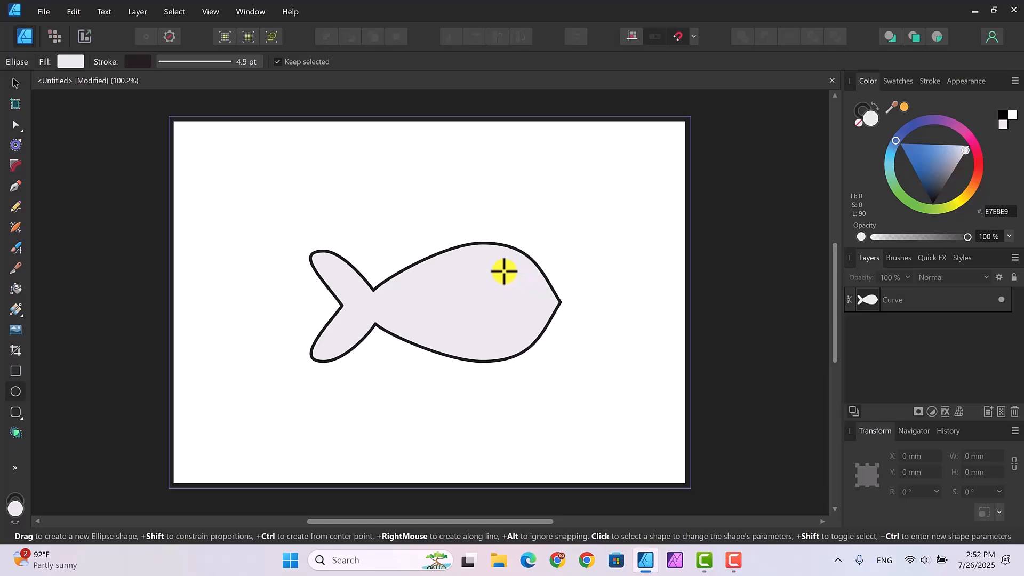
pyautogui.moveTo(505, 271); pyautogui.dragTo(540, 320)
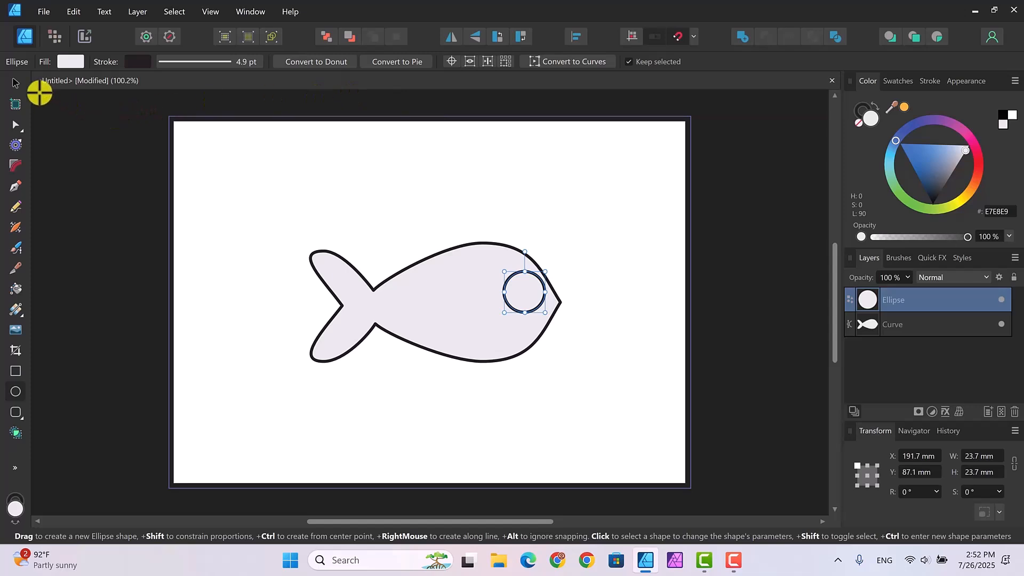
pyautogui.click(12, 82)
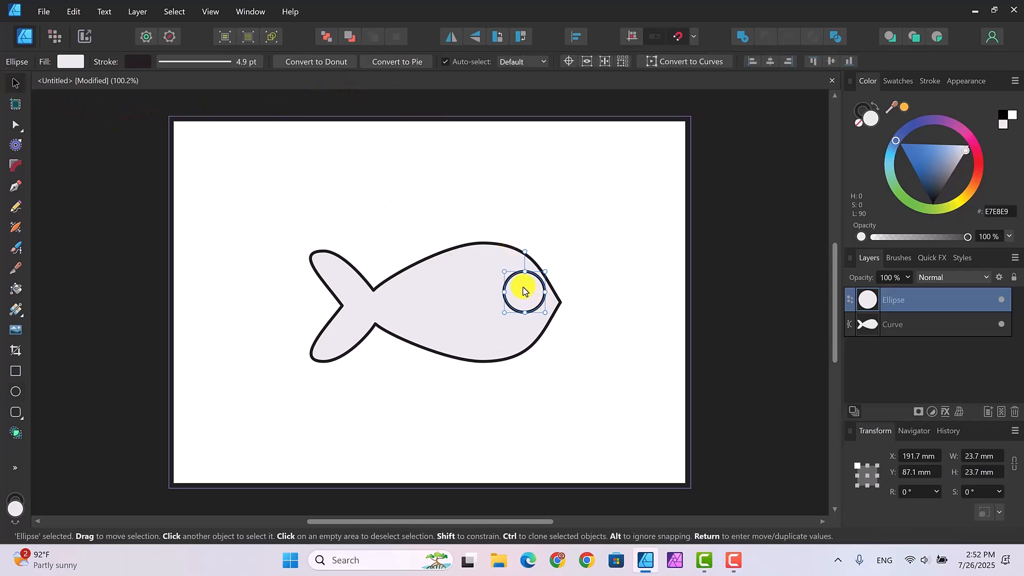
pyautogui.moveTo(522, 288); pyautogui.dragTo(522, 297)
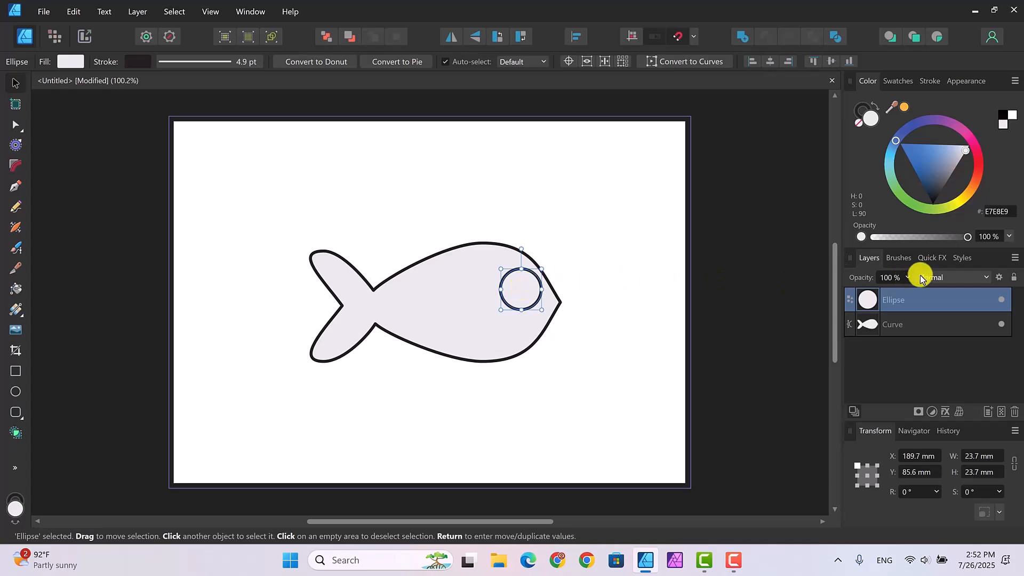
# Rename the fish body's layer to "fish"
pyautogui.doubleClick(896, 323)
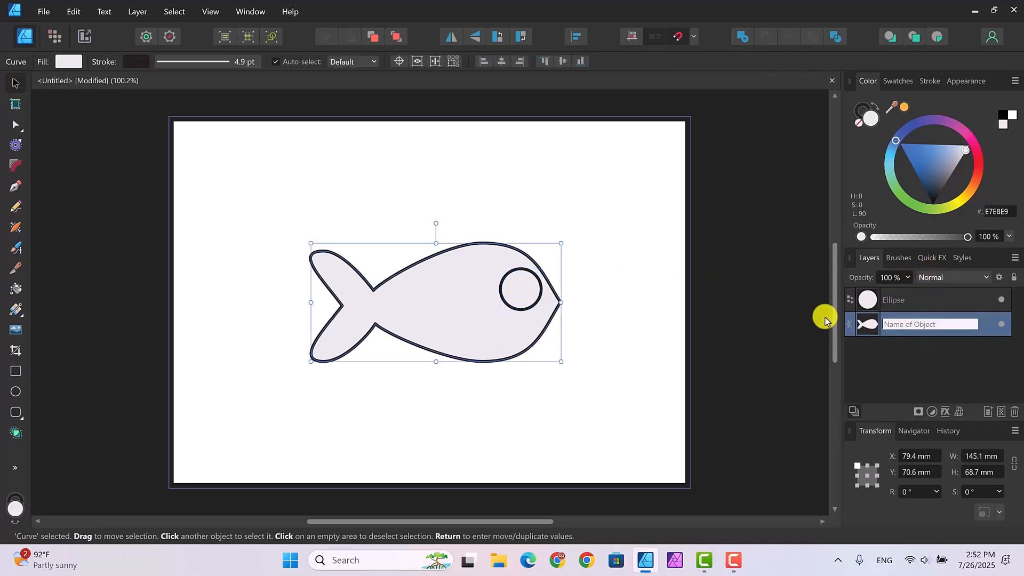
pyautogui.write('fi')
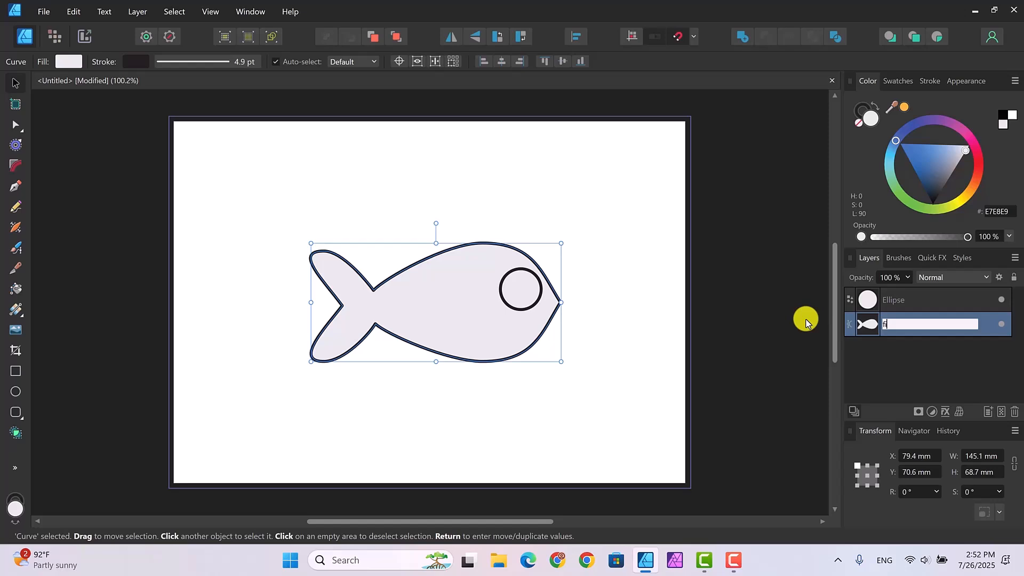
pyautogui.write('sh')
pyautogui.press('Return')
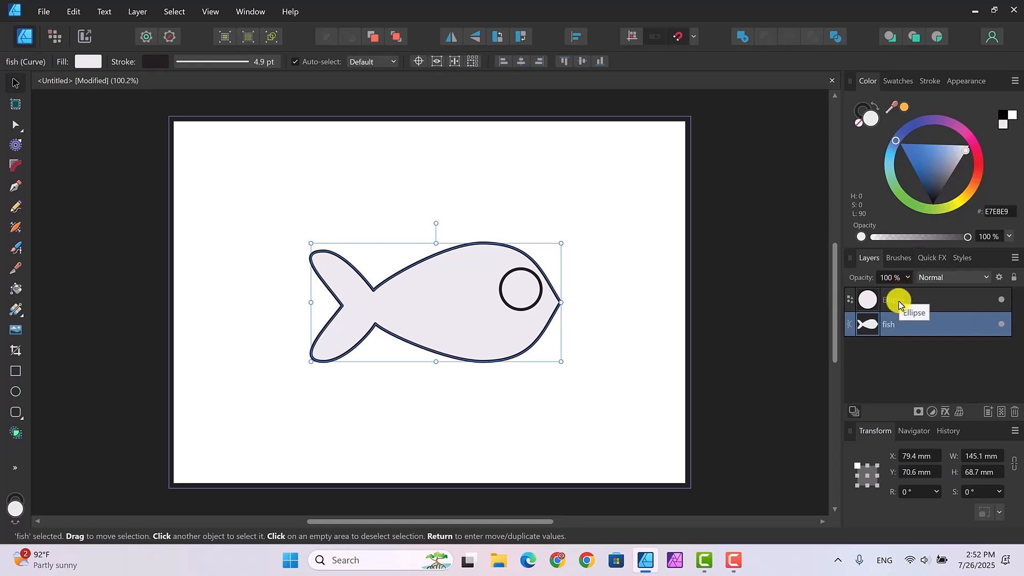
# Rename the eye circle's layer to "eye"
pyautogui.click(899, 302)
pyautogui.doubleClick(899, 301)
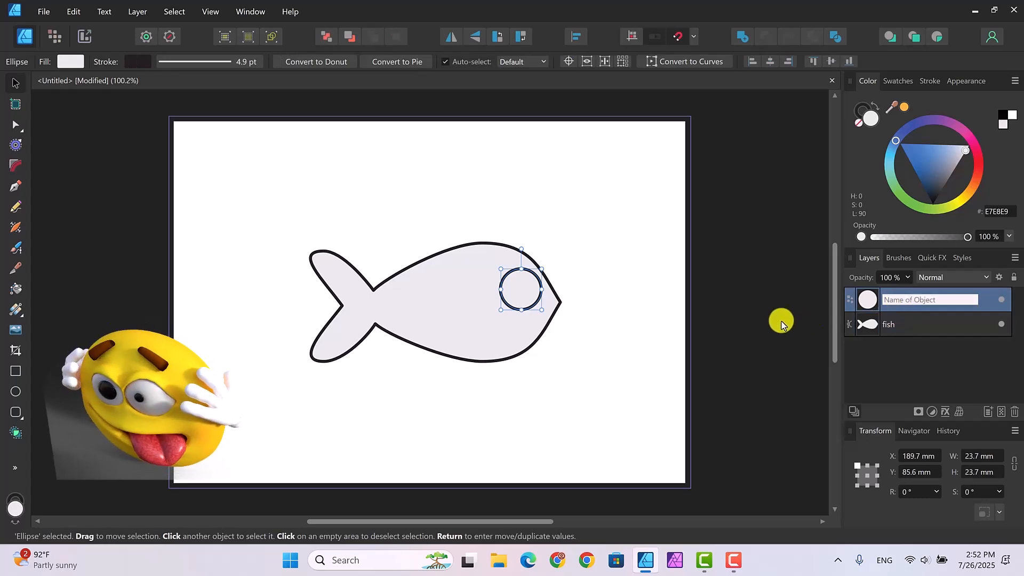
pyautogui.write('eye')
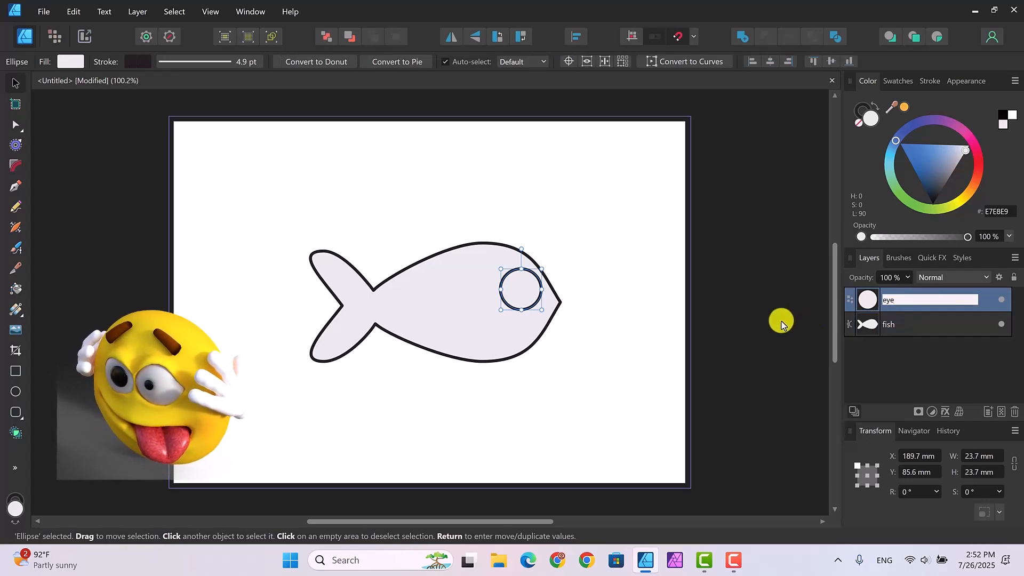
pyautogui.press('Return')
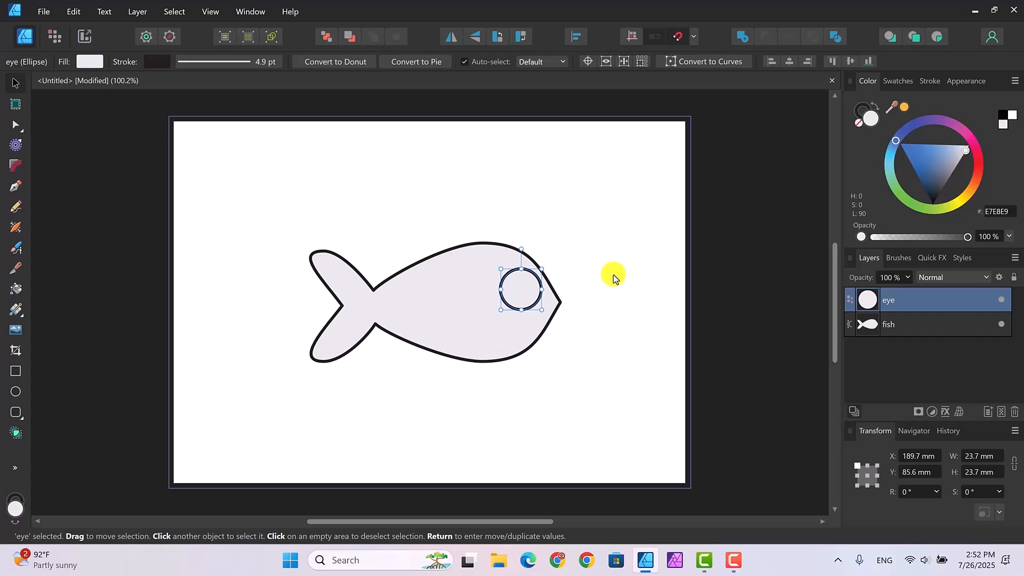
# Duplicate the eye circle and shrink the copy to about 14 mm across, centred inside the original circle
pyautogui.hotkey('ctrl', 'j')
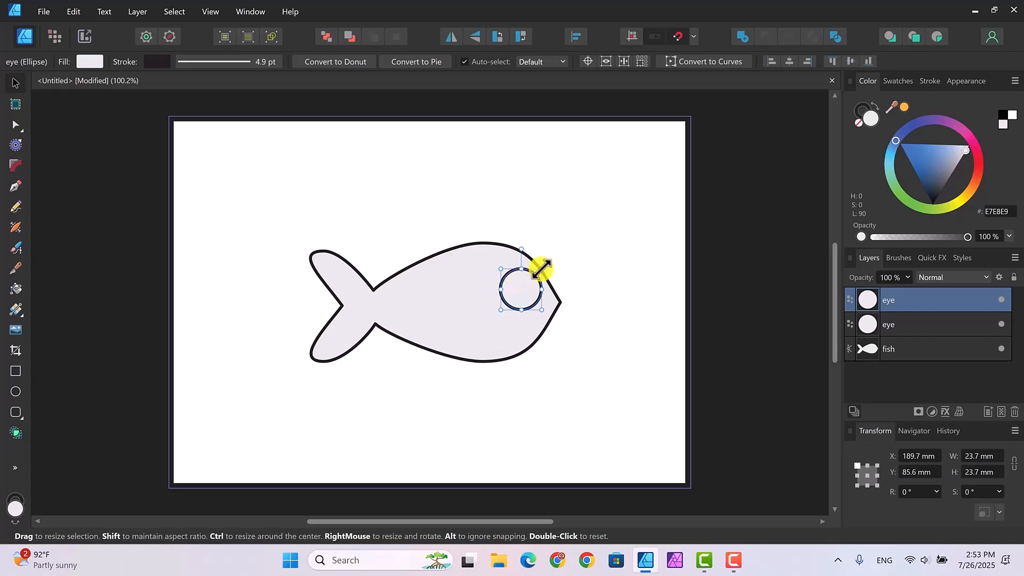
pyautogui.moveTo(541, 269); pyautogui.dragTo(522, 293)
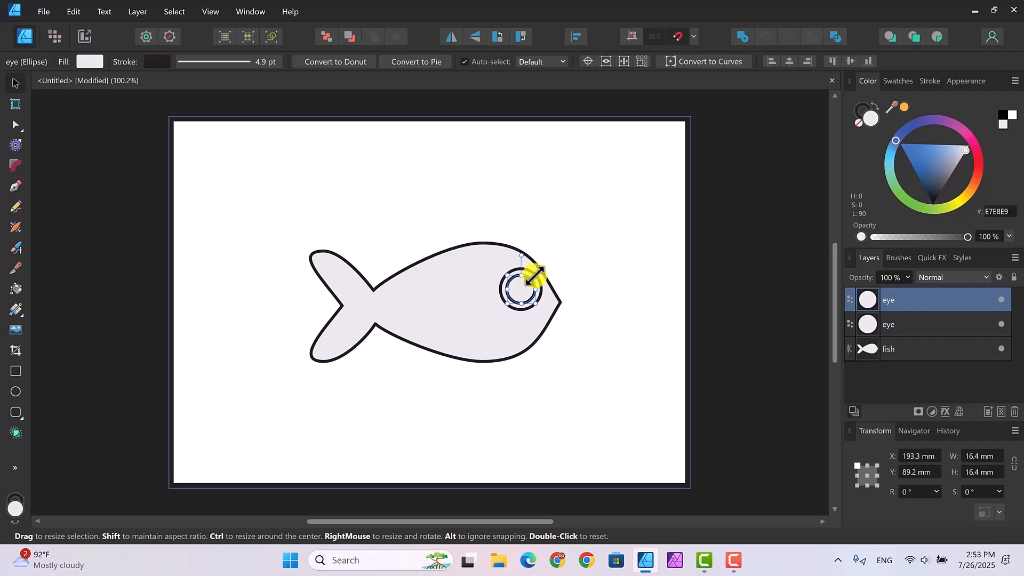
pyautogui.moveTo(533, 276); pyautogui.dragTo(524, 291)
pyautogui.click(593, 304)
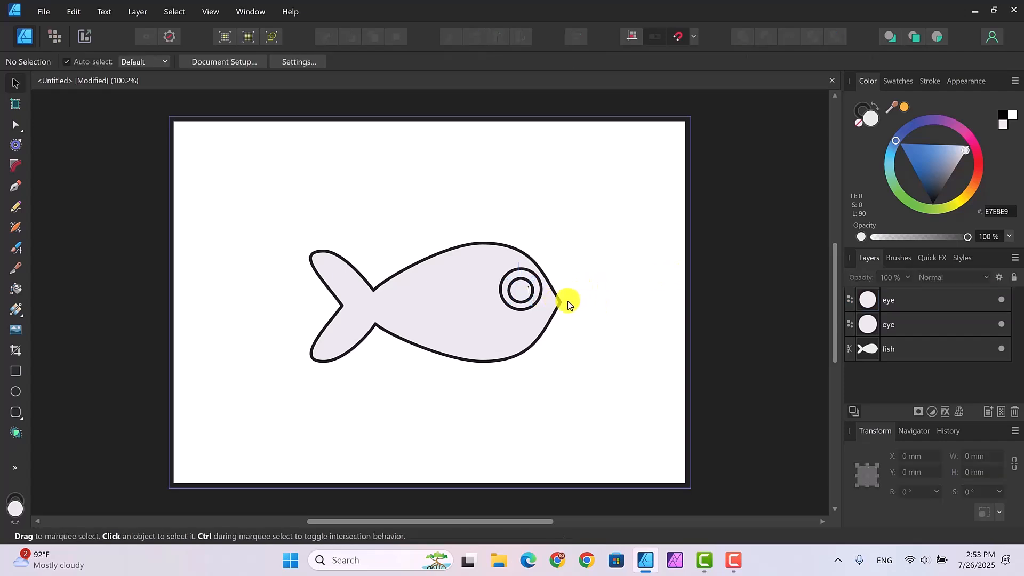
pyautogui.click(521, 290)
pyautogui.moveTo(521, 290); pyautogui.dragTo(520, 288)
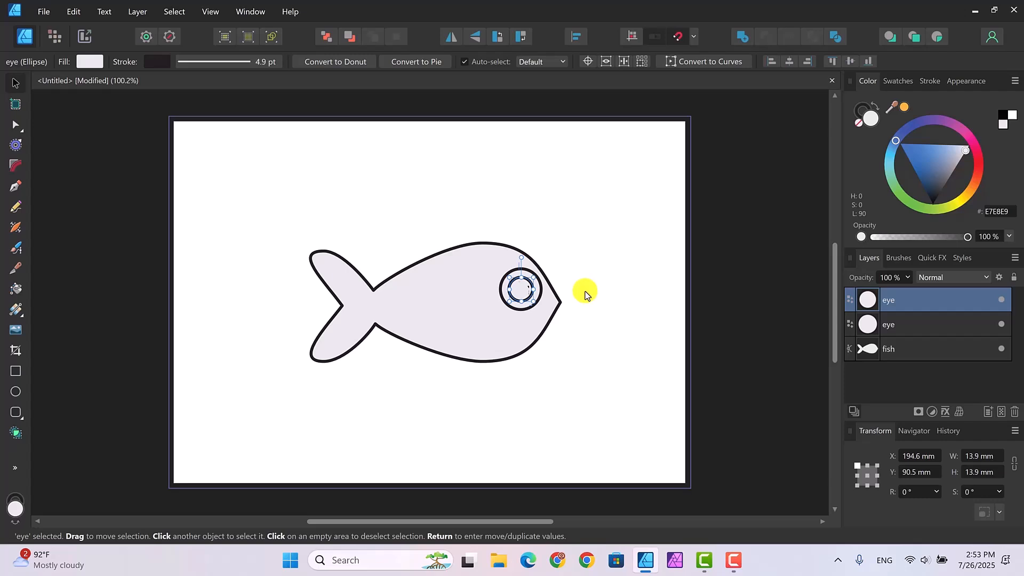
# Fill the inner eye circle with black to form the pupil
pyautogui.click(89, 63)
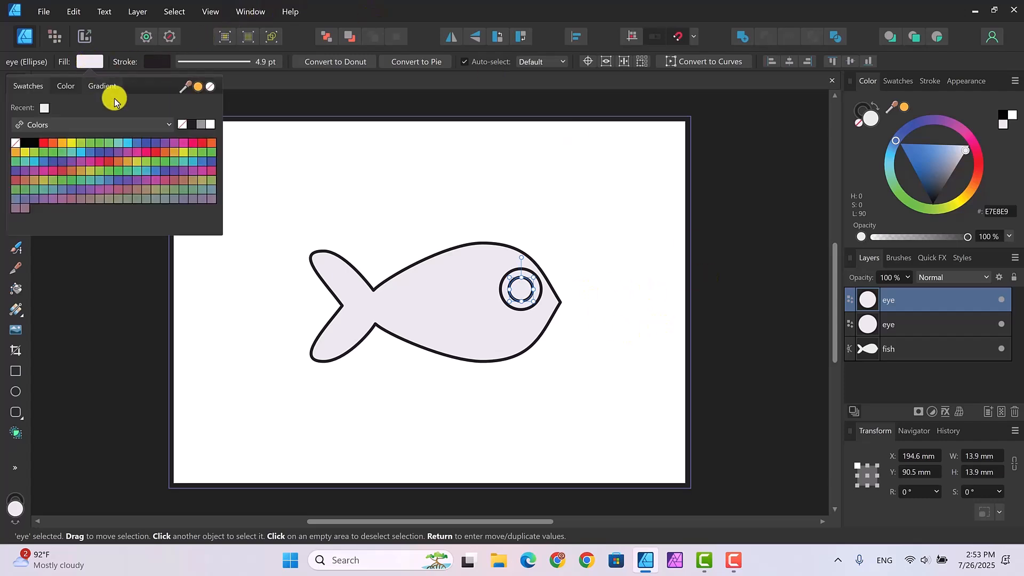
pyautogui.click(35, 144)
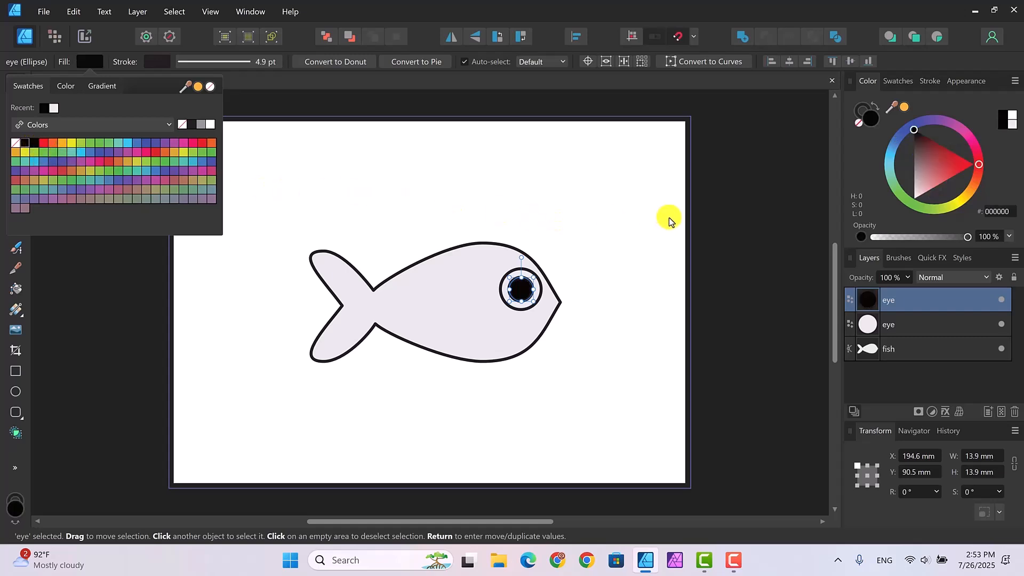
pyautogui.click(730, 256)
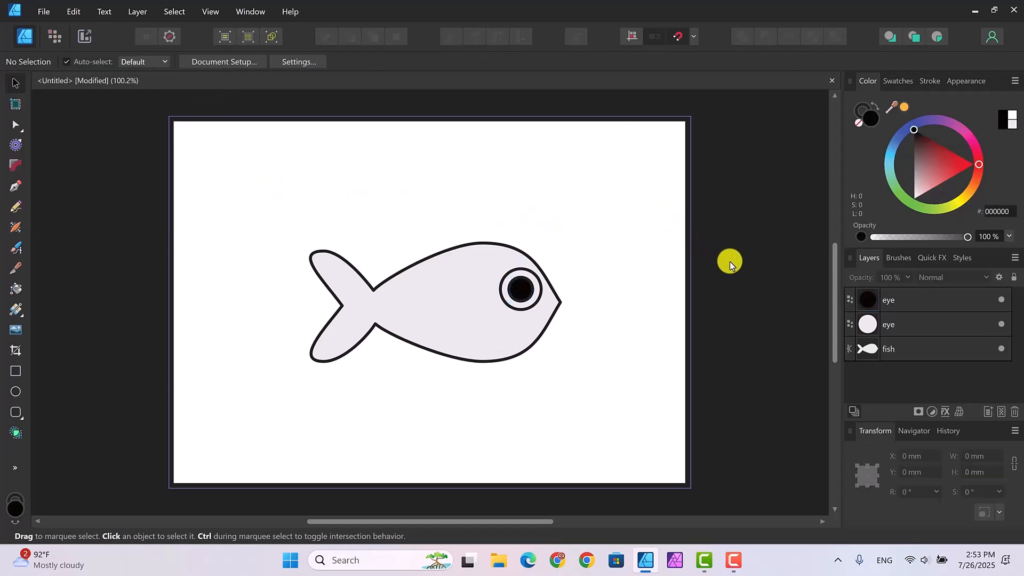
# Duplicate the black pupil and shrink the copy around its centre to about 7 mm across
pyautogui.click(917, 300)
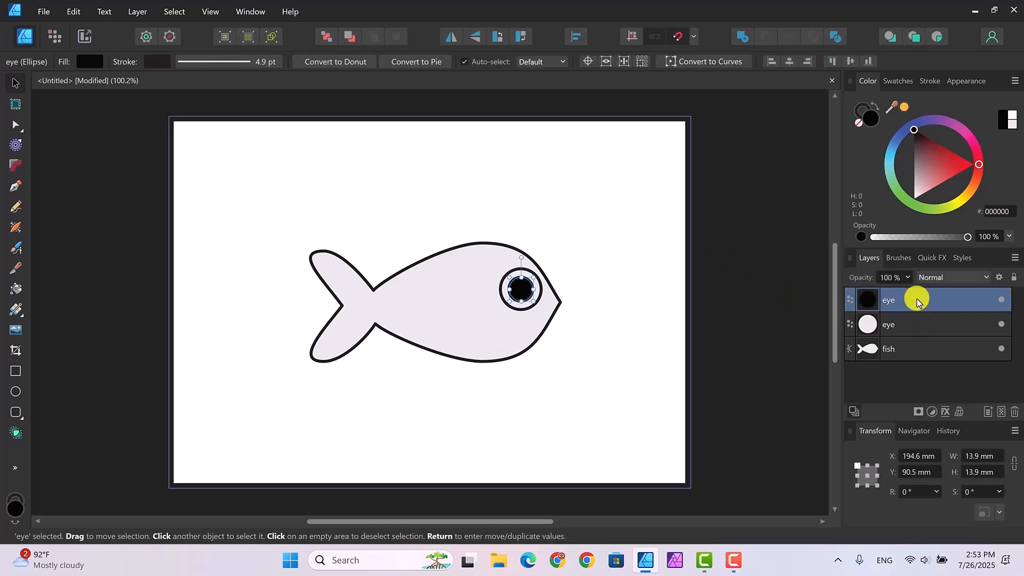
pyautogui.hotkey('ctrl', 'j')
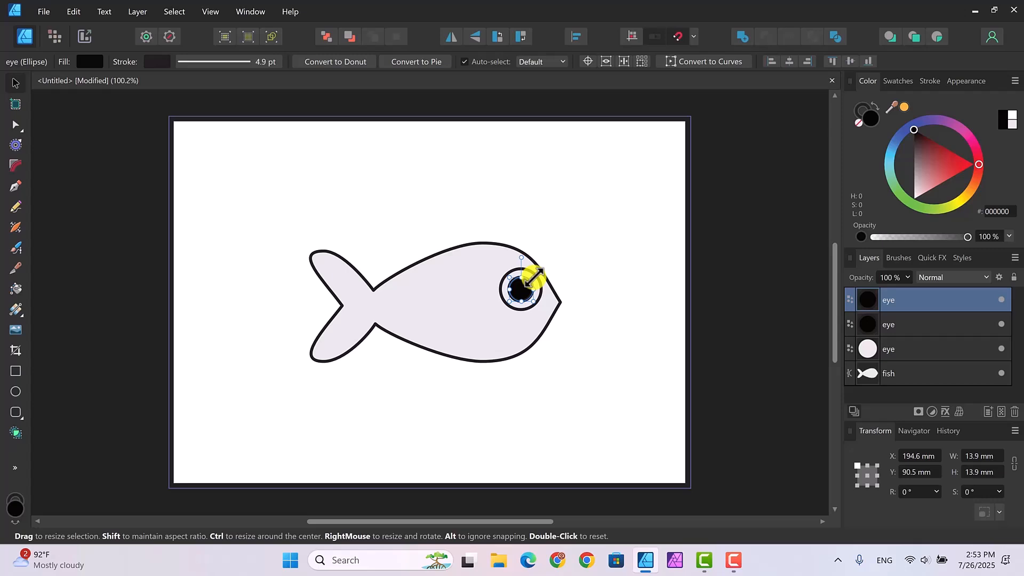
pyautogui.moveTo(533, 277); pyautogui.dragTo(522, 294)
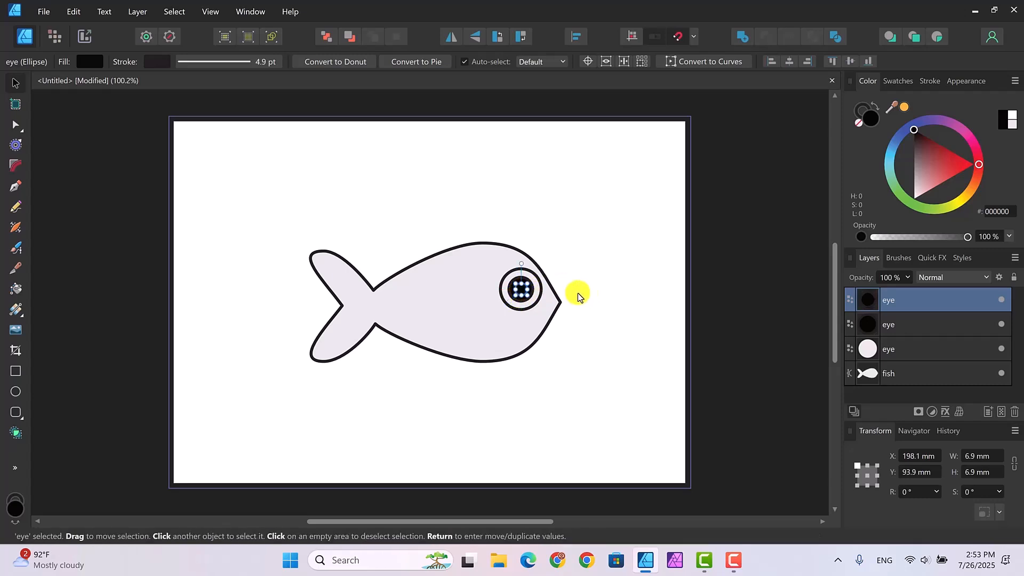
# Fill the smallest eye circle with white as the pupil's highlight
pyautogui.click(88, 61)
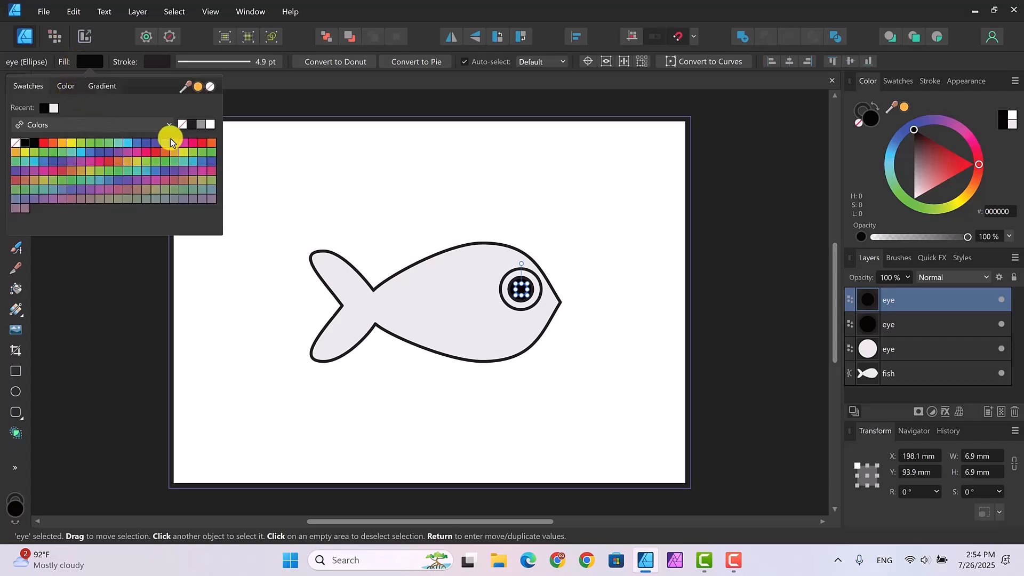
pyautogui.click(207, 124)
pyautogui.click(761, 283)
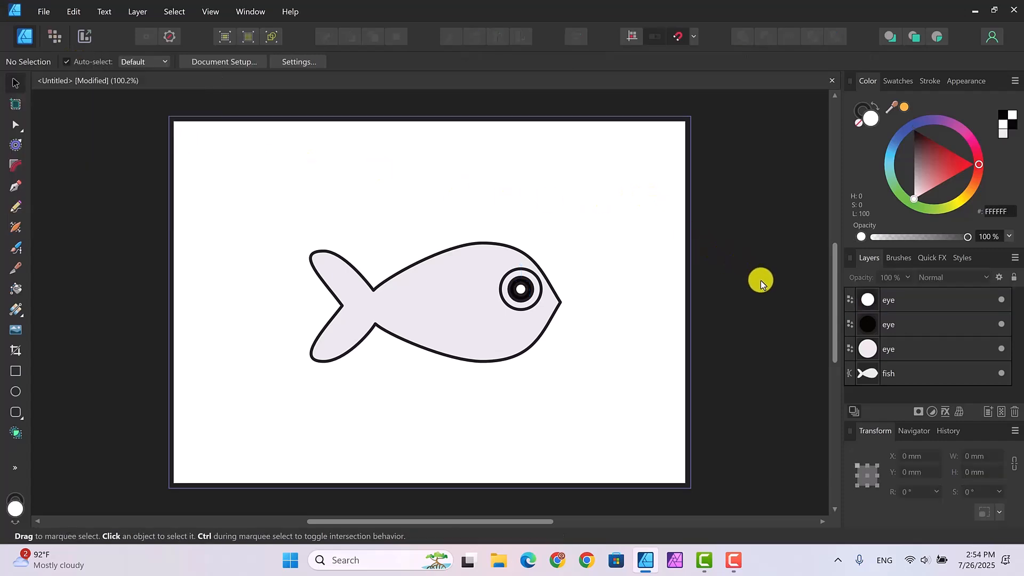
# Nudge the white highlight about 1 mm up and about 1 mm to the right within the pupil
pyautogui.click(521, 288)
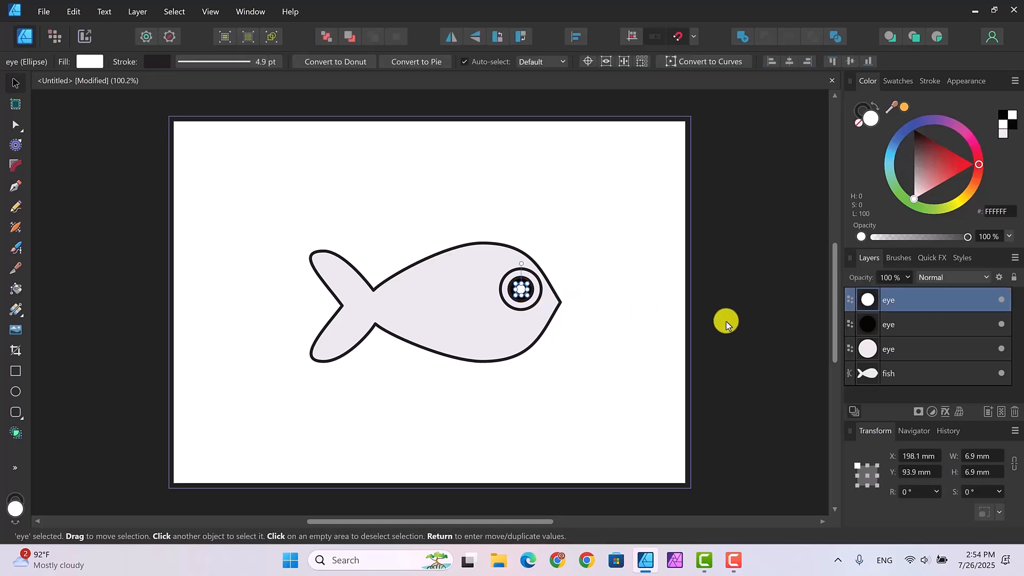
pyautogui.press('Up')
pyautogui.press('Up')
pyautogui.press('Up')
pyautogui.press('Right')
pyautogui.press('Right')
pyautogui.press('Right')
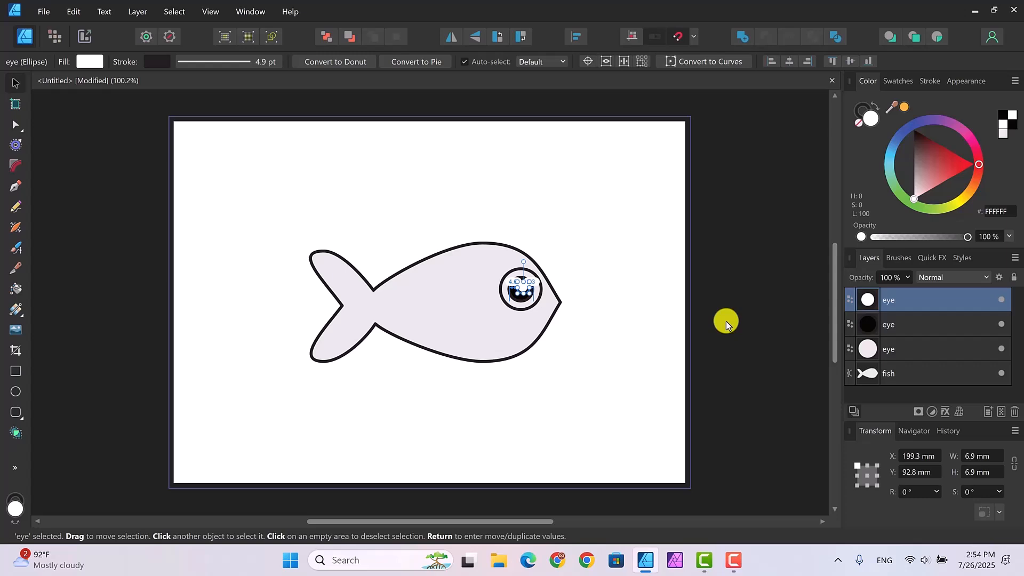
pyautogui.click(753, 294)
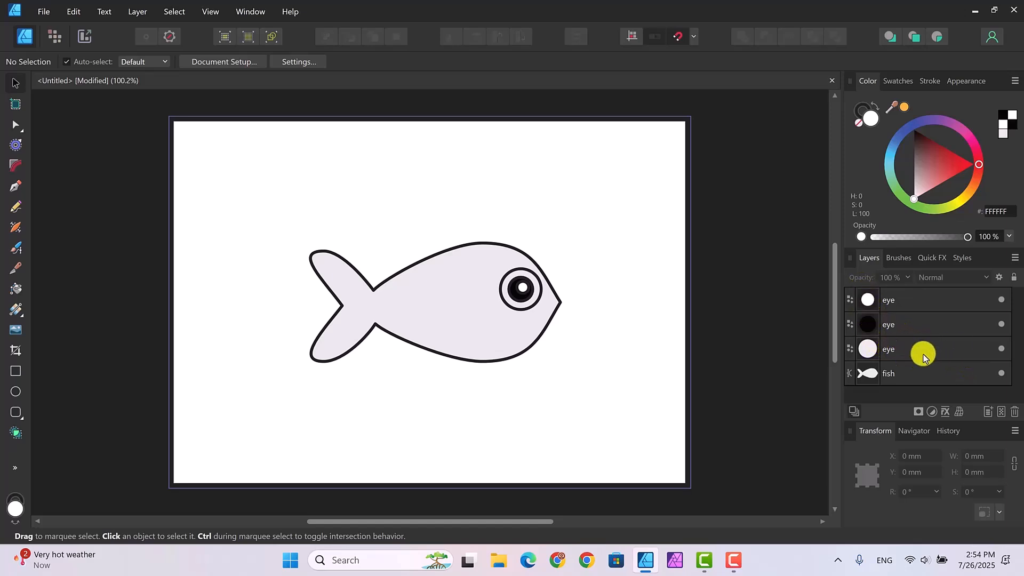
# Duplicate the outermost eye circle and move the copy onto the upper edge of the fish's back, near the tail
pyautogui.click(929, 353)
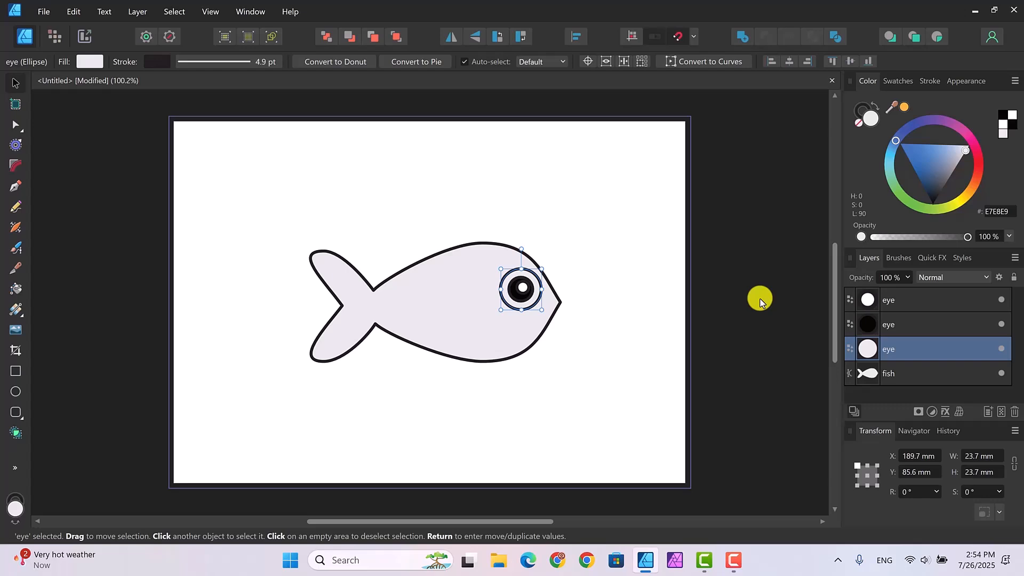
pyautogui.hotkey('ctrl', 'j')
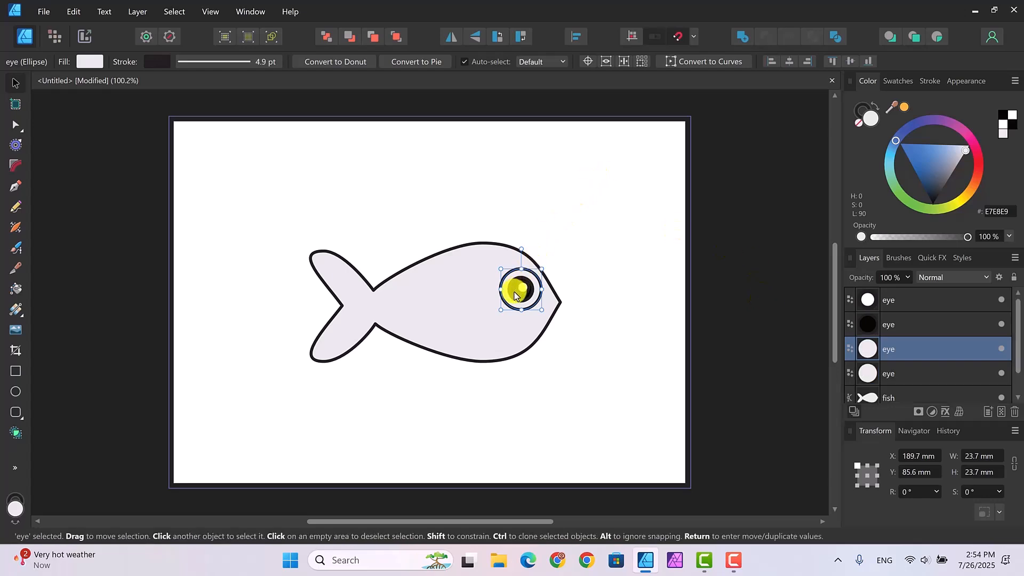
pyautogui.moveTo(517, 293); pyautogui.dragTo(415, 263)
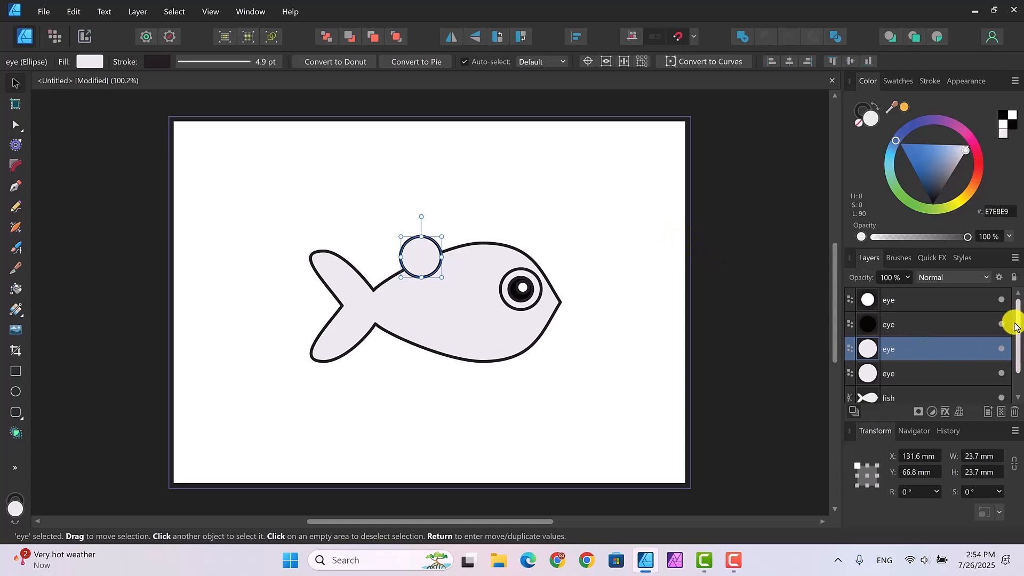
# Place the copied circle's layer beneath the fish layer and rename it "dorsal fin"
pyautogui.moveTo(1018, 339); pyautogui.dragTo(1014, 361)
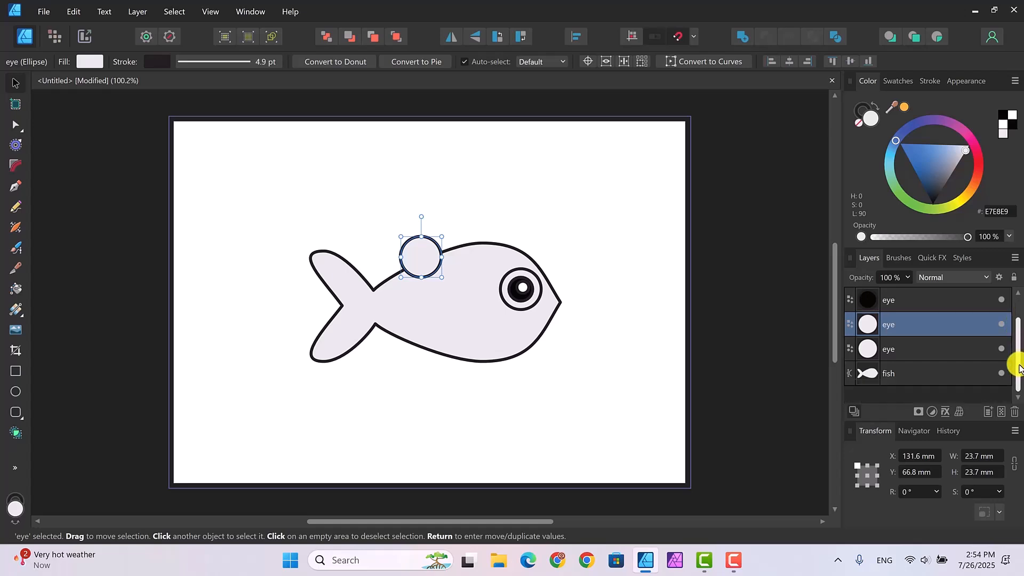
pyautogui.moveTo(914, 325); pyautogui.dragTo(926, 393)
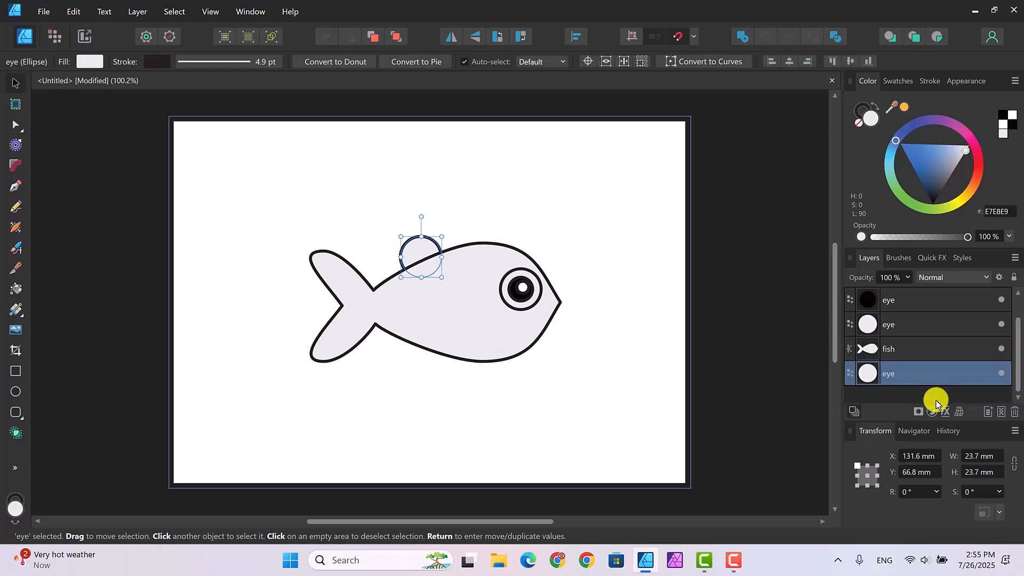
pyautogui.doubleClick(905, 377)
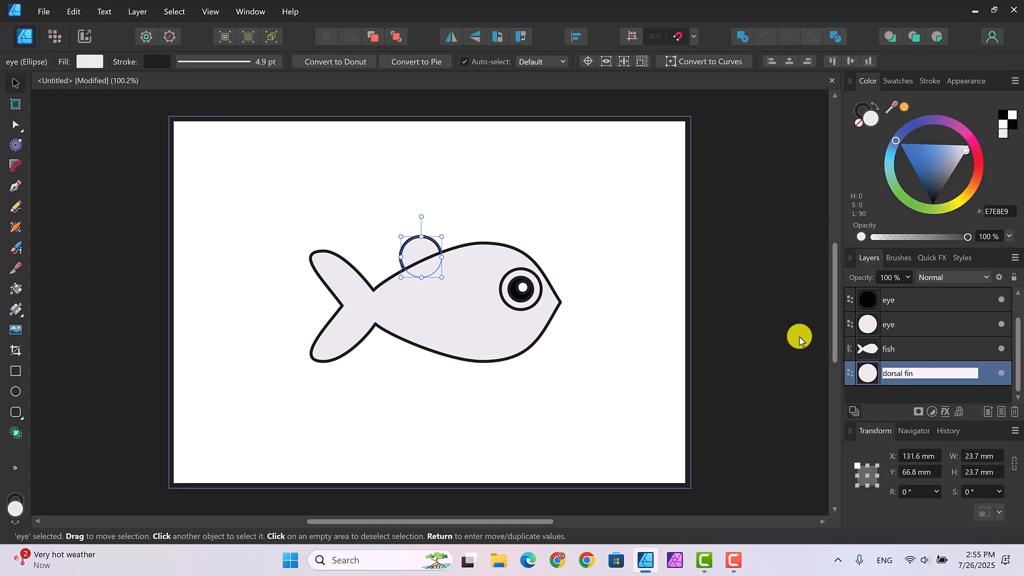
pyautogui.press('Return')
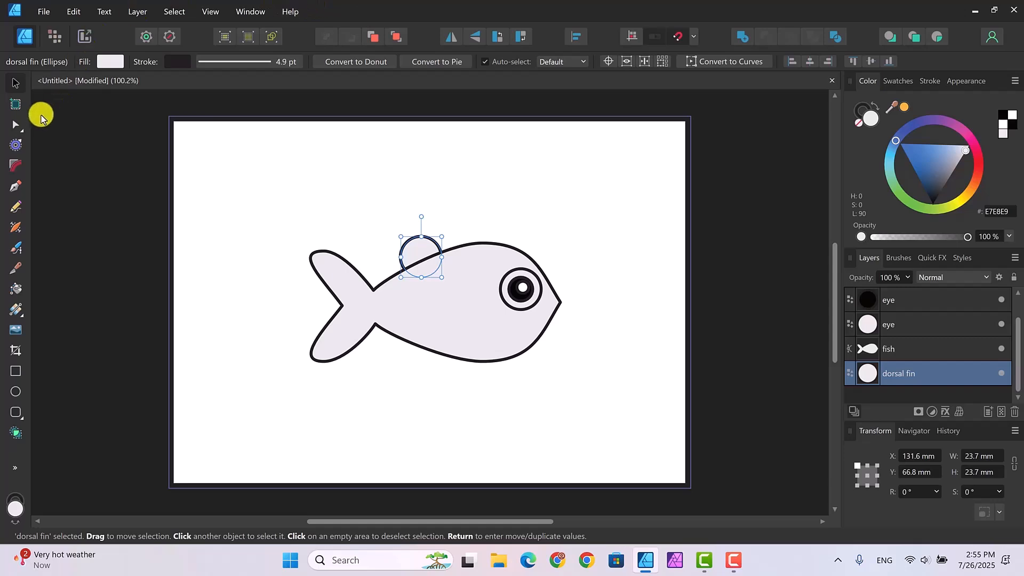
# Convert the dorsal fin circle to curves and stretch its right node forward to the highest part of the fish's back
pyautogui.click(15, 124)
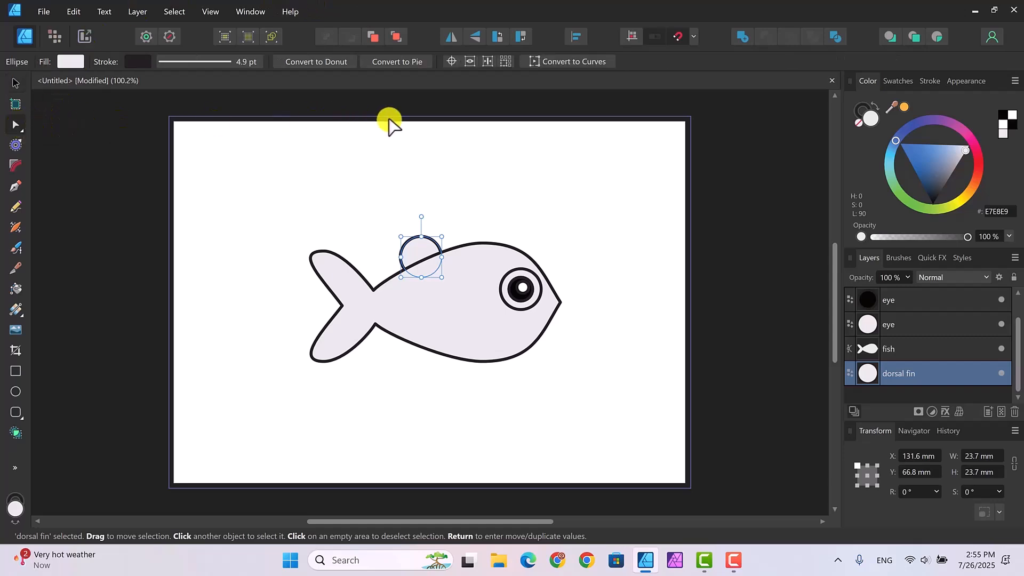
pyautogui.click(571, 62)
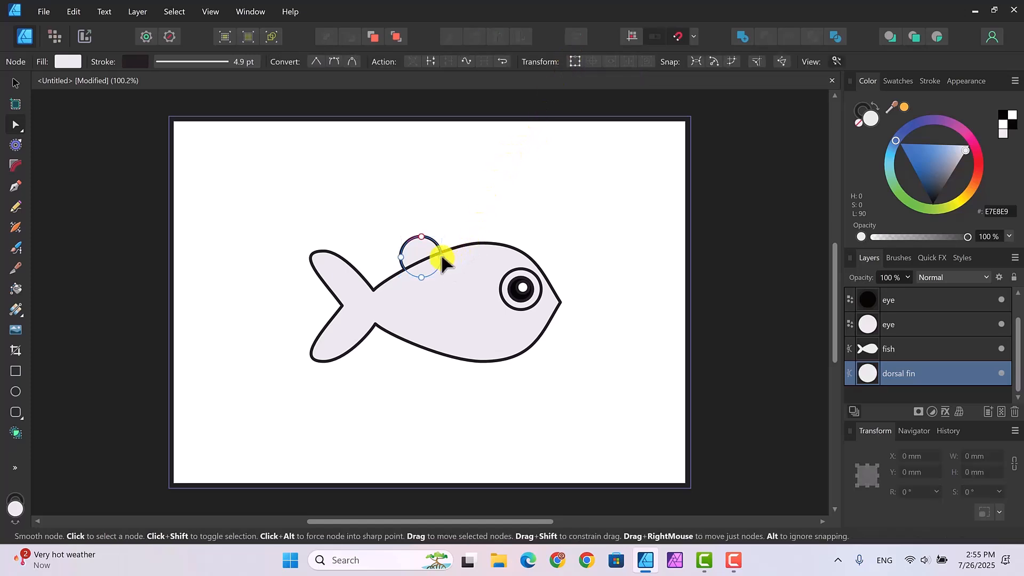
pyautogui.moveTo(443, 253); pyautogui.dragTo(479, 243)
# Move the dorsal fin's left node slightly towards the tail and extend its handle up and left to form a swept-back tip
pyautogui.click(401, 258)
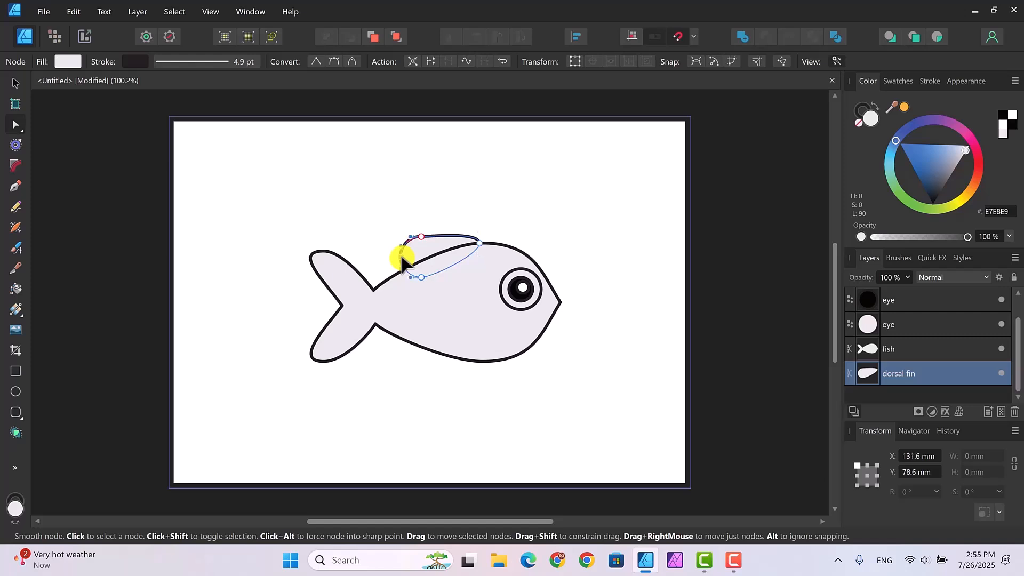
pyautogui.moveTo(401, 258); pyautogui.dragTo(391, 259)
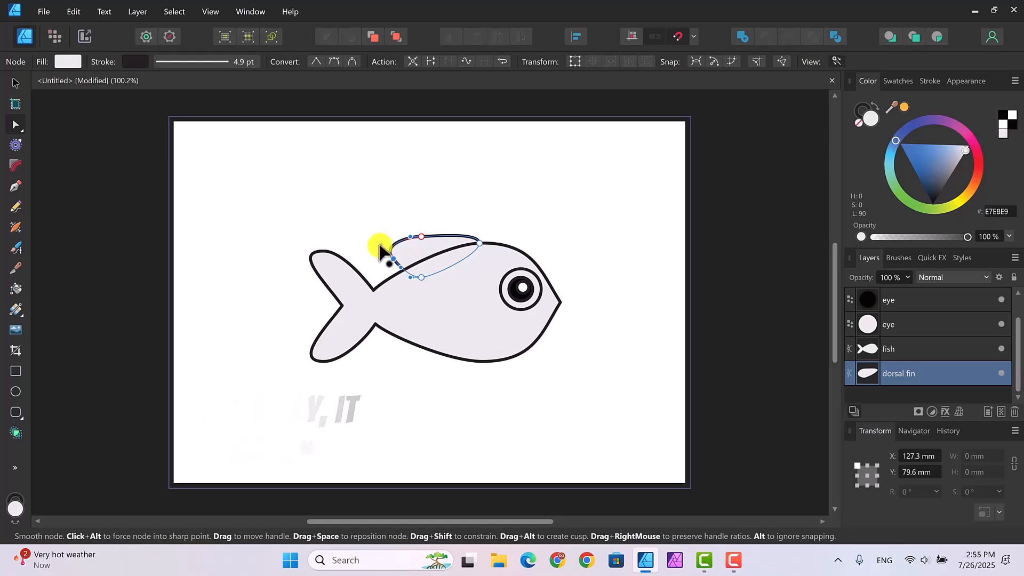
pyautogui.moveTo(377, 253); pyautogui.dragTo(356, 248)
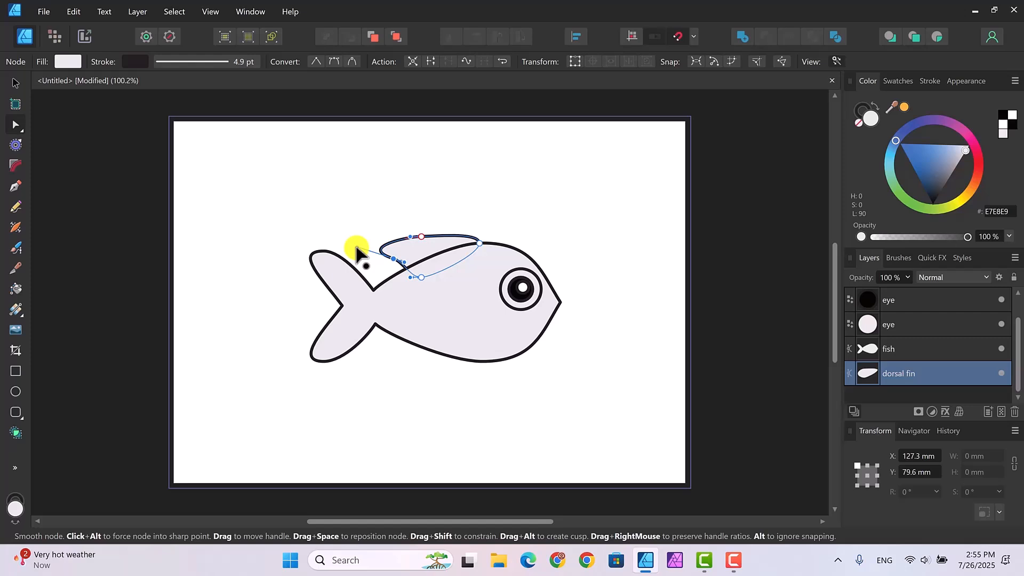
pyautogui.moveTo(356, 248); pyautogui.dragTo(357, 247)
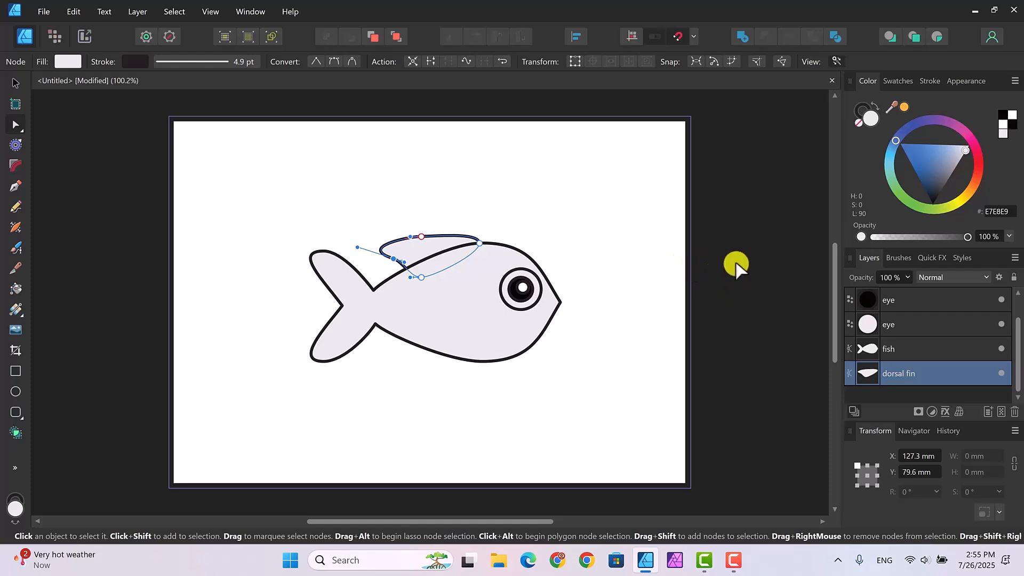
pyautogui.click(657, 275)
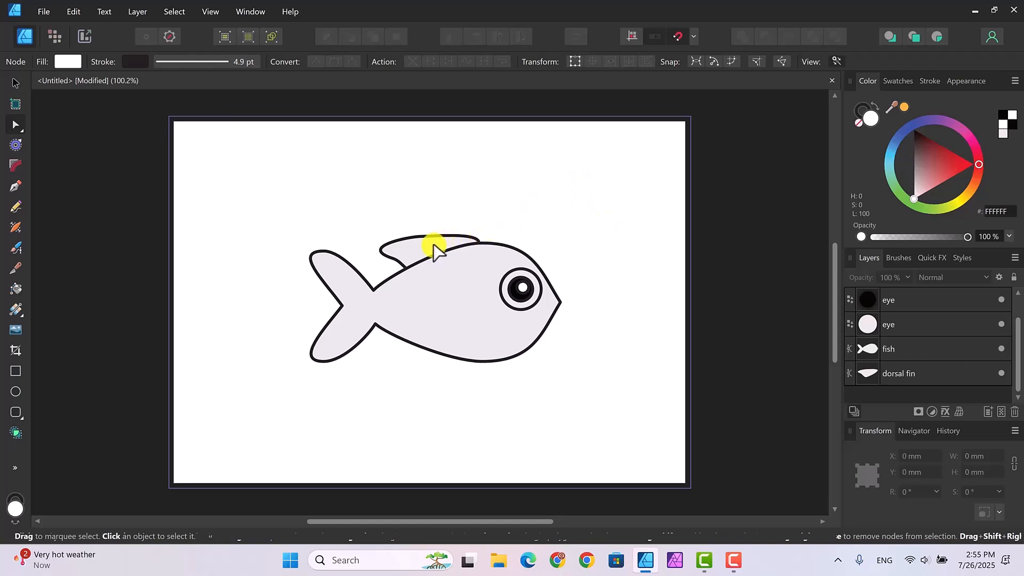
# Duplicate the dorsal fin and move the copy down onto the lower edge of the fish's belly
pyautogui.click(15, 83)
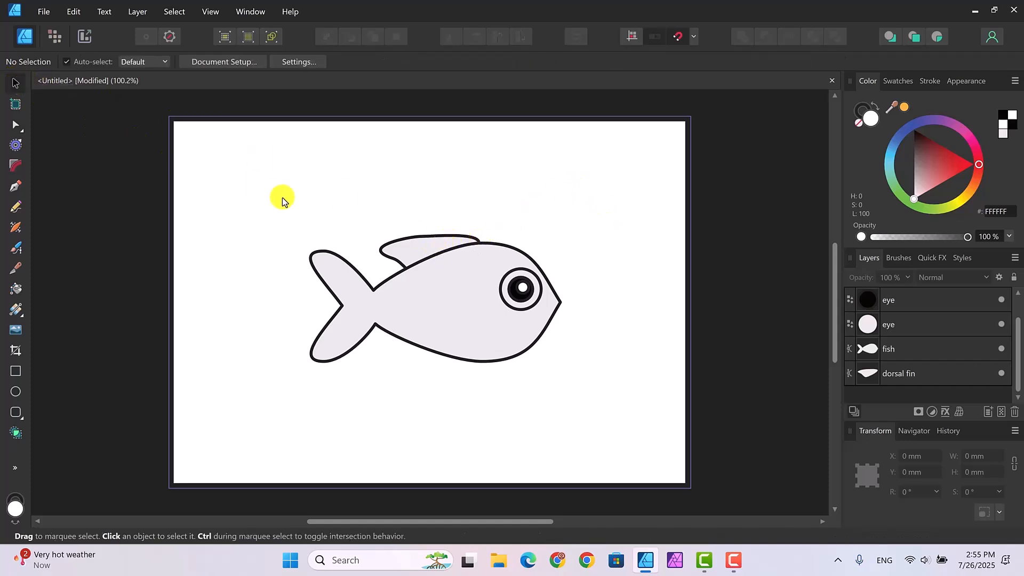
pyautogui.click(415, 251)
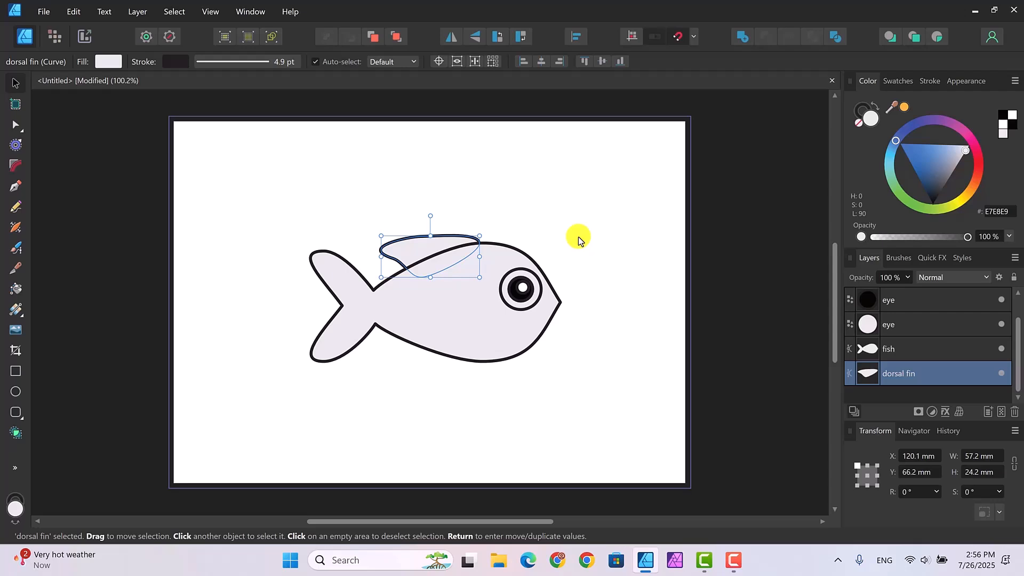
pyautogui.hotkey('ctrl', 'j')
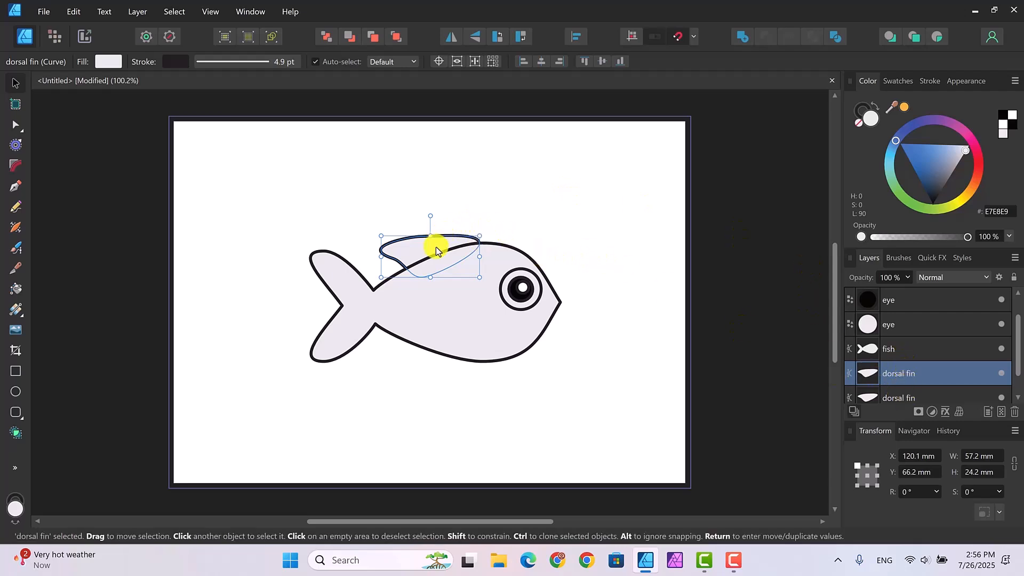
pyautogui.moveTo(435, 253); pyautogui.dragTo(439, 340)
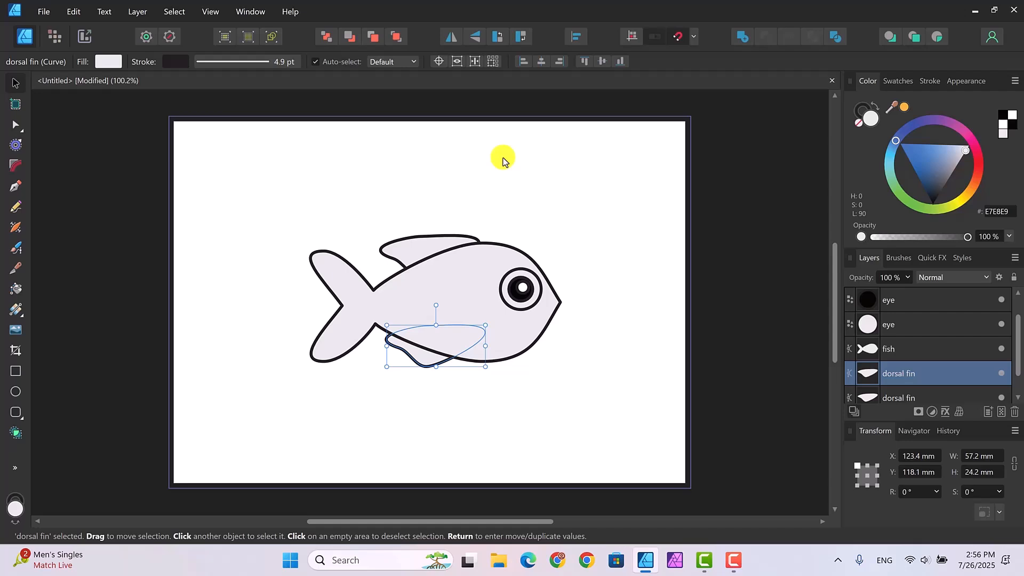
# Flip the copied fin vertically and nudge it slightly down and towards the tail
pyautogui.click(476, 38)
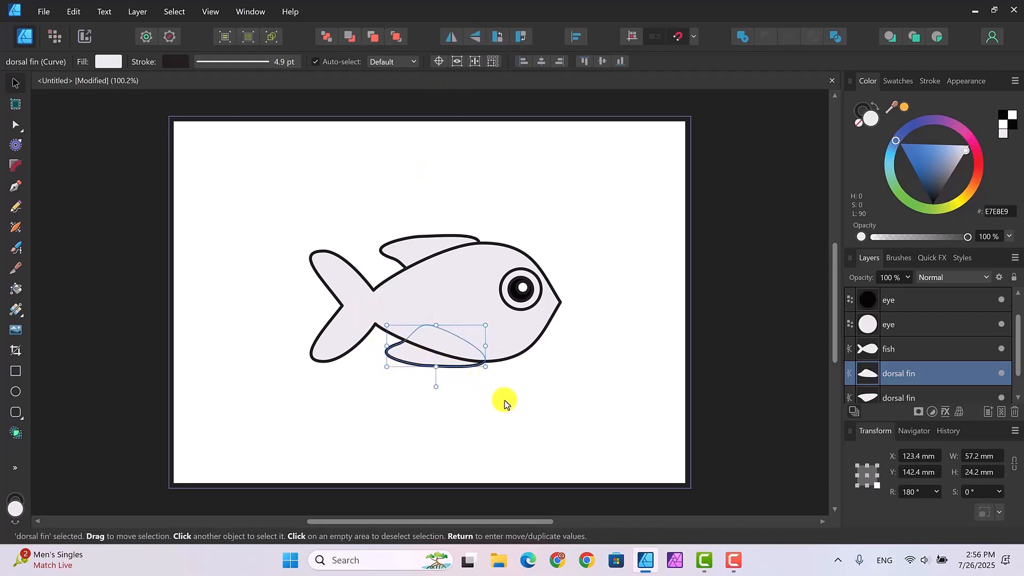
pyautogui.press('Down')
pyautogui.press('Down')
pyautogui.press('Down')
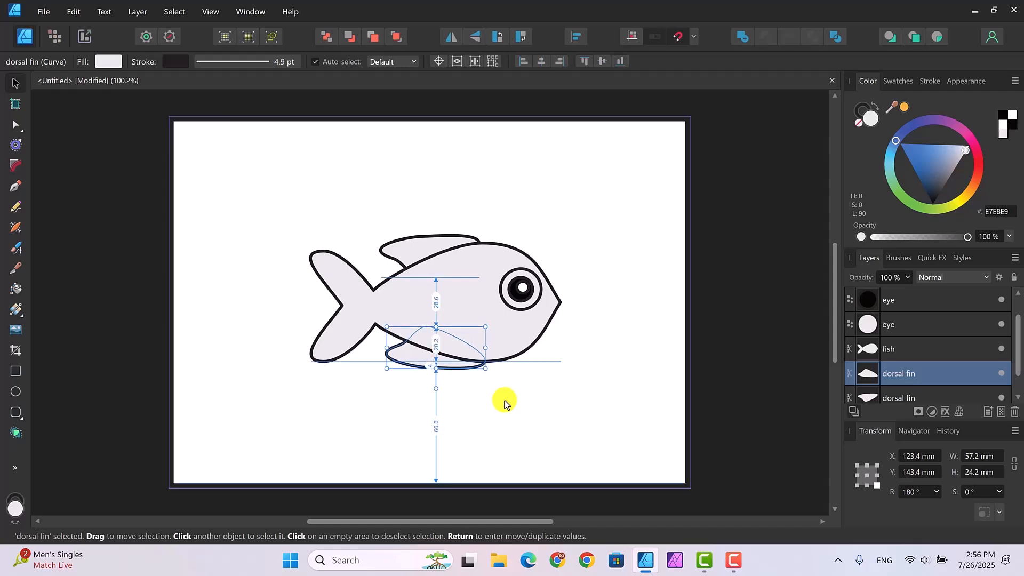
pyautogui.press('Left')
pyautogui.press('Left')
pyautogui.press('Left')
pyautogui.press('Left')
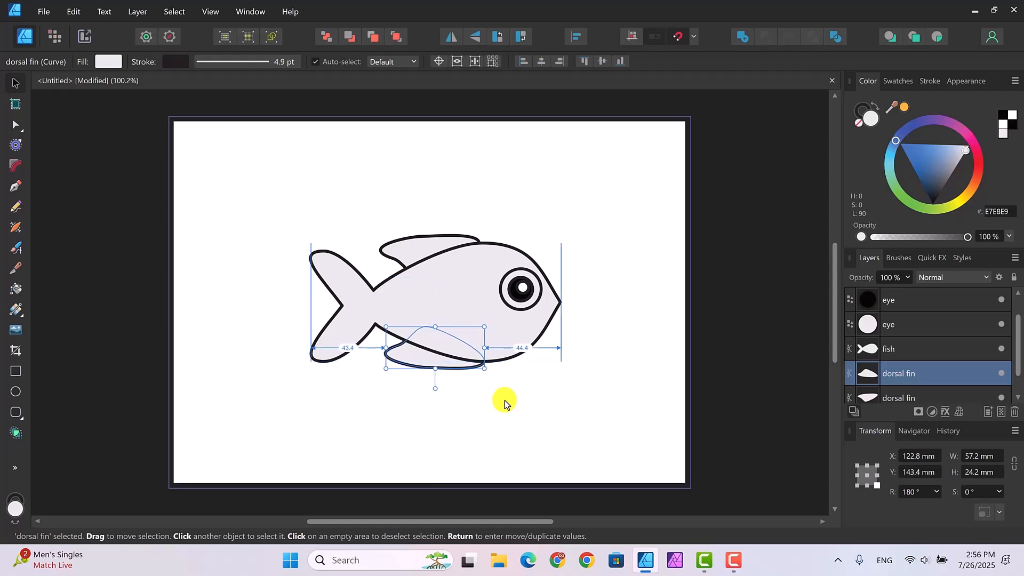
pyautogui.click(555, 376)
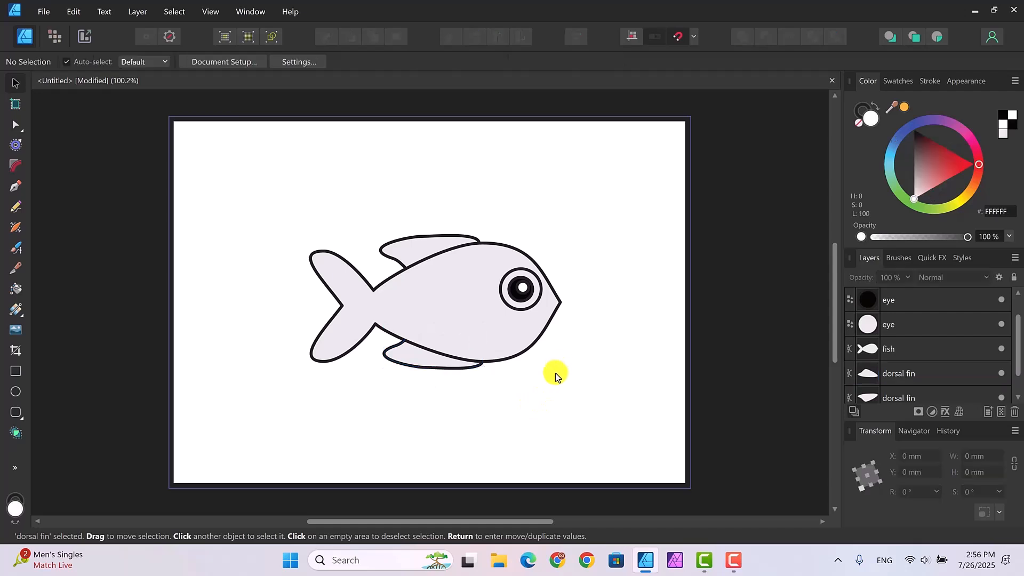
# Nudge the belly fin a little further down so that more of it shows beneath the body
pyautogui.click(429, 358)
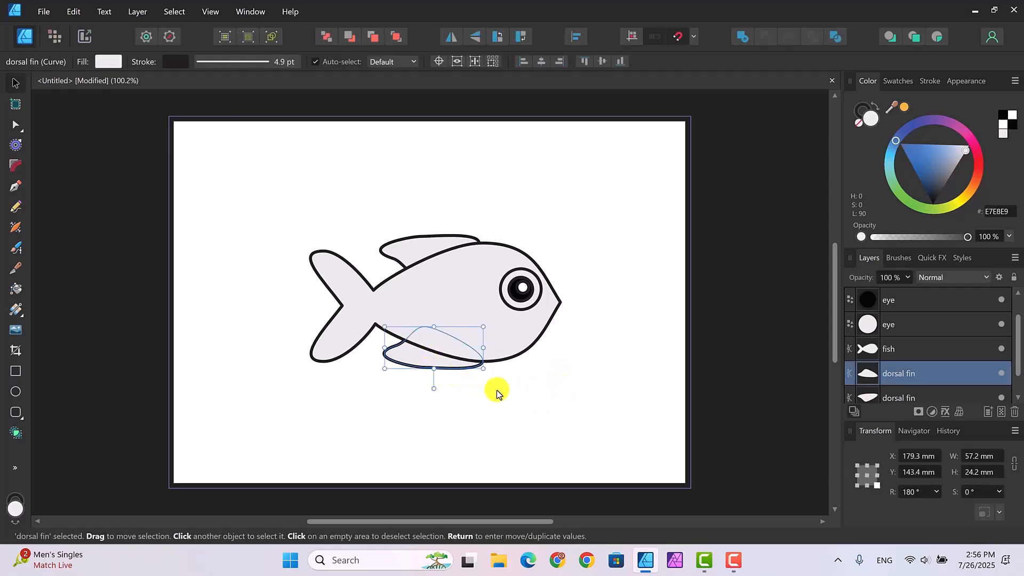
pyautogui.press('Down')
pyautogui.press('Down')
pyautogui.press('Down')
pyautogui.press('Down')
pyautogui.press('Down')
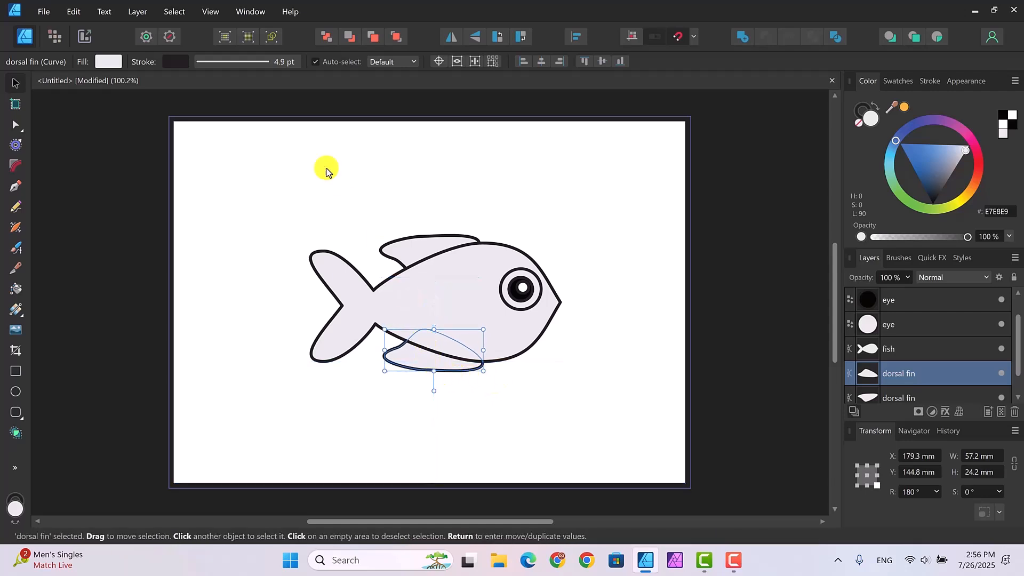
pyautogui.click(533, 381)
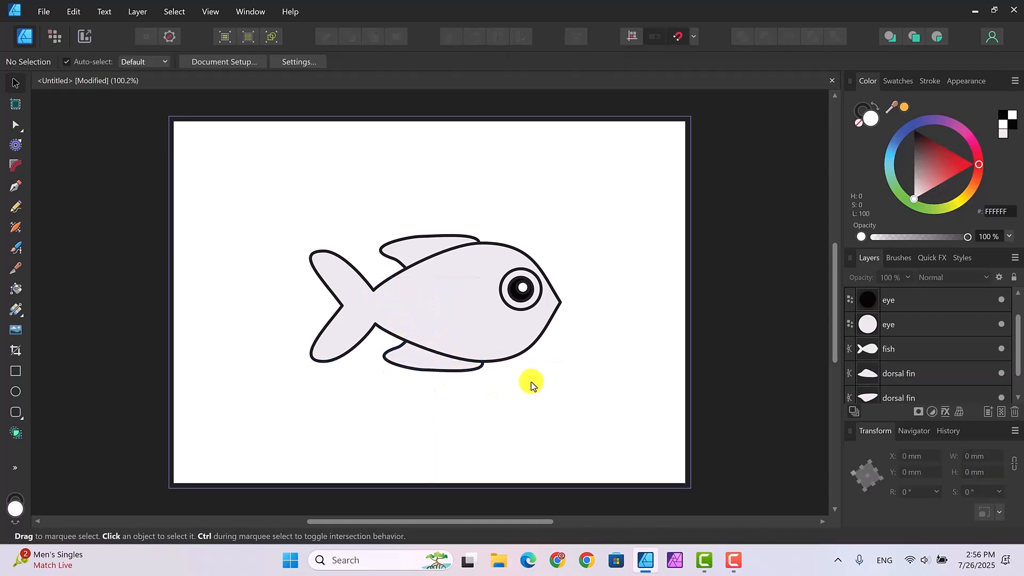
# Lengthen the belly fin's rear tip by extending its left node's outer handle towards the tail
pyautogui.click(409, 360)
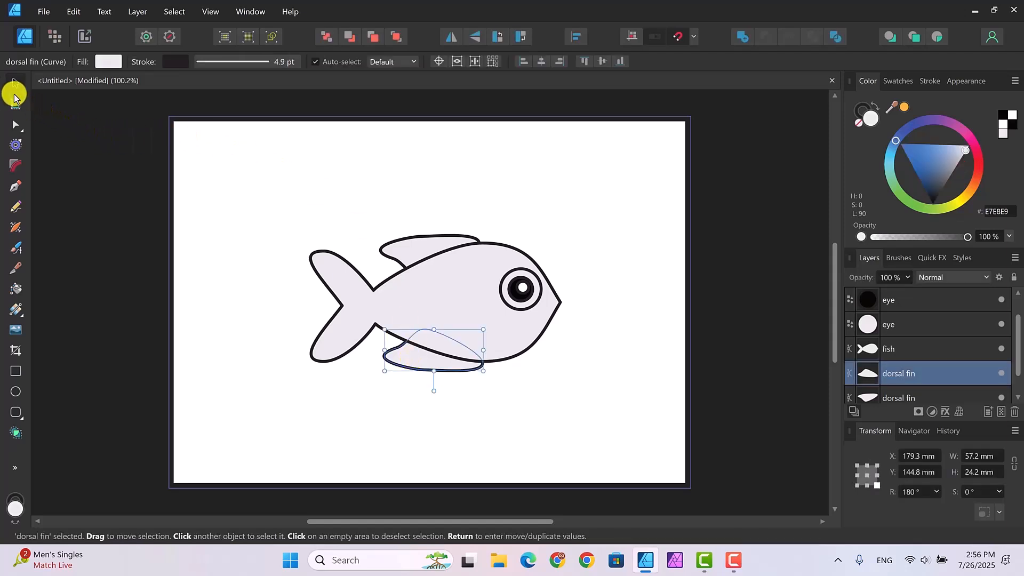
pyautogui.click(16, 125)
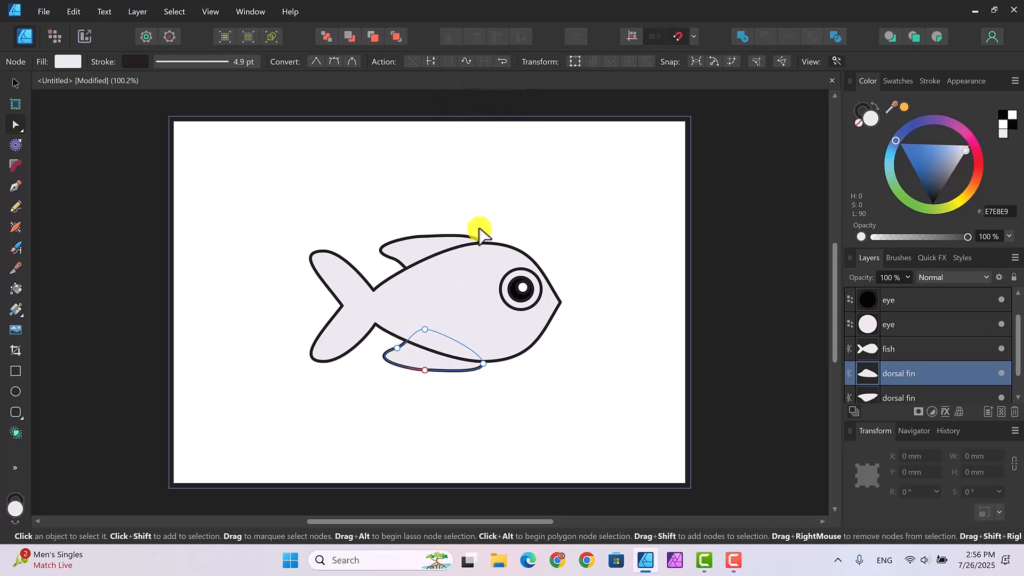
pyautogui.click(395, 351)
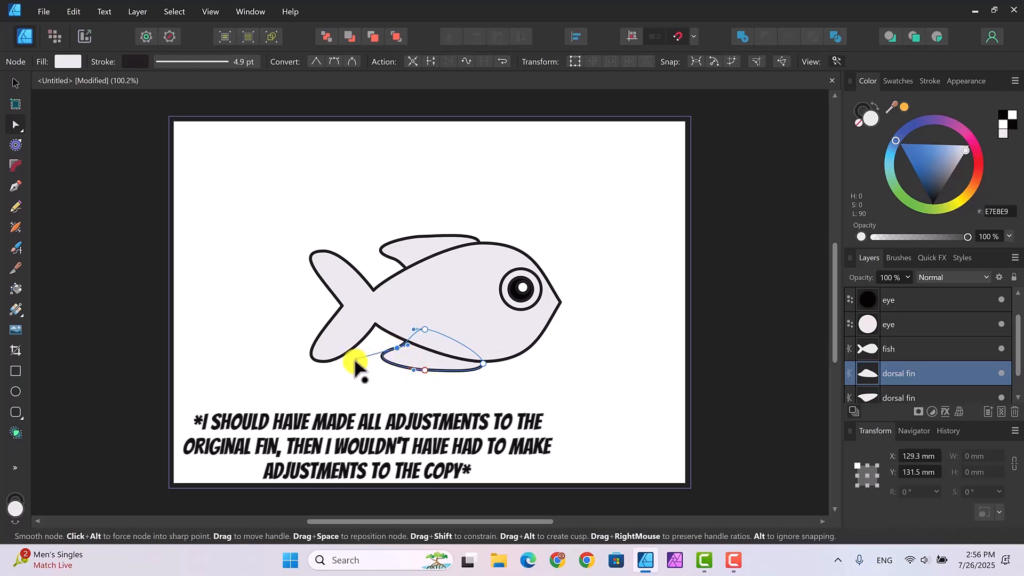
pyautogui.moveTo(355, 363); pyautogui.dragTo(337, 363)
# Shift the belly fin's bottom node slightly down and forward to smooth the fin's lower edge
pyautogui.click(413, 374)
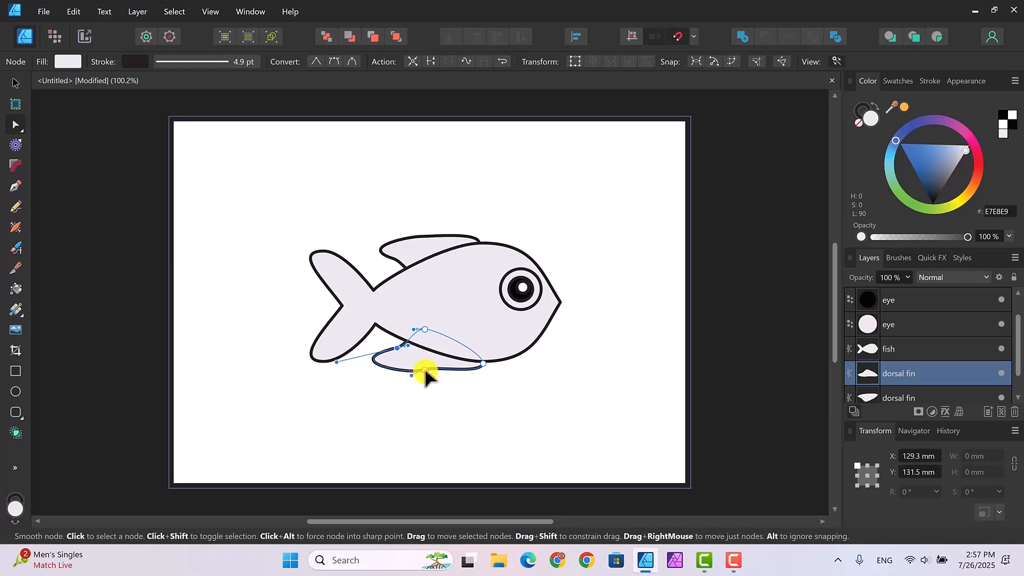
pyautogui.click(425, 370)
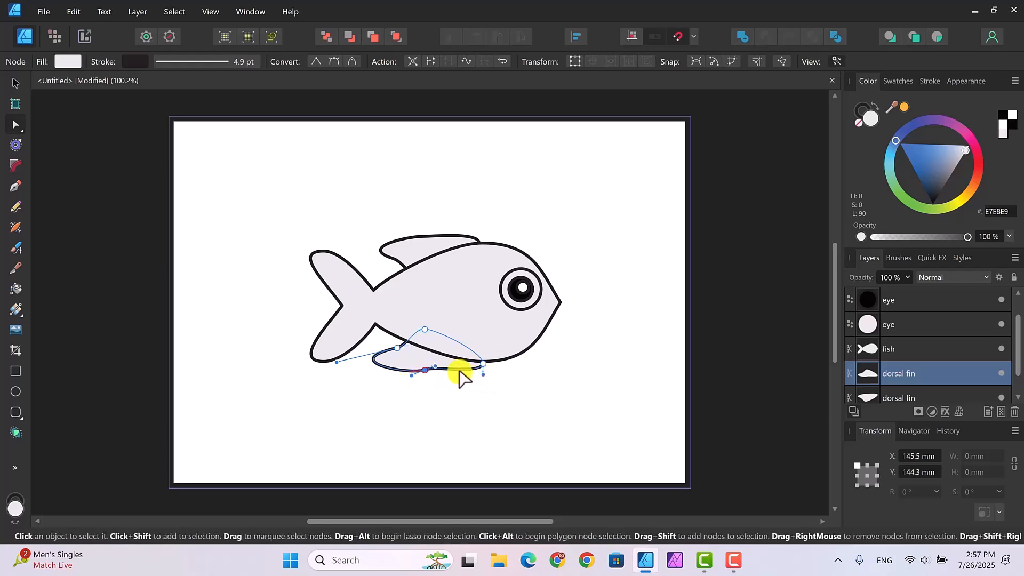
pyautogui.moveTo(421, 366); pyautogui.dragTo(423, 372)
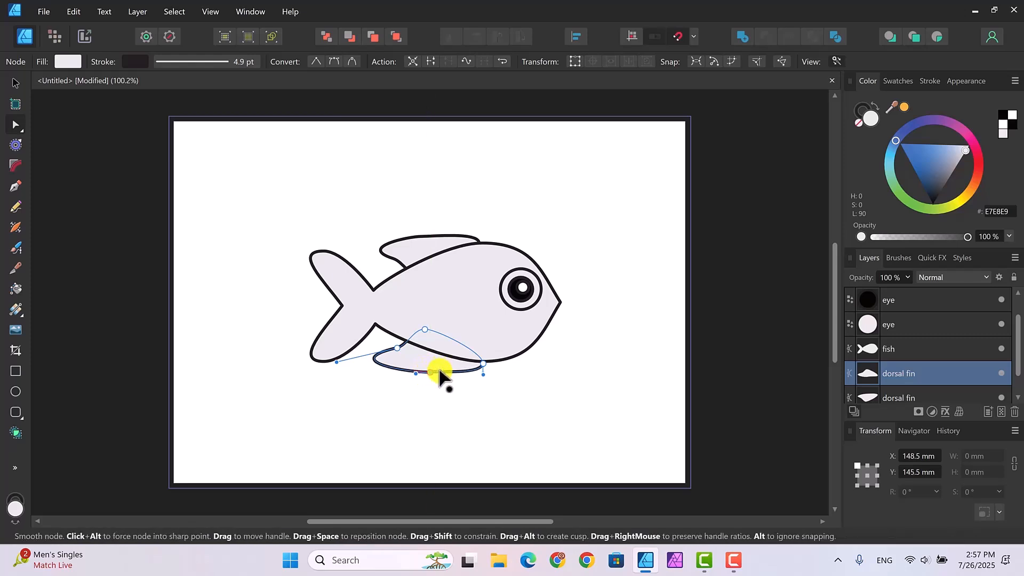
# Lengthen the dorsal fin's swept-back tip by moving its left node and handle slightly towards the tail
pyautogui.click(416, 248)
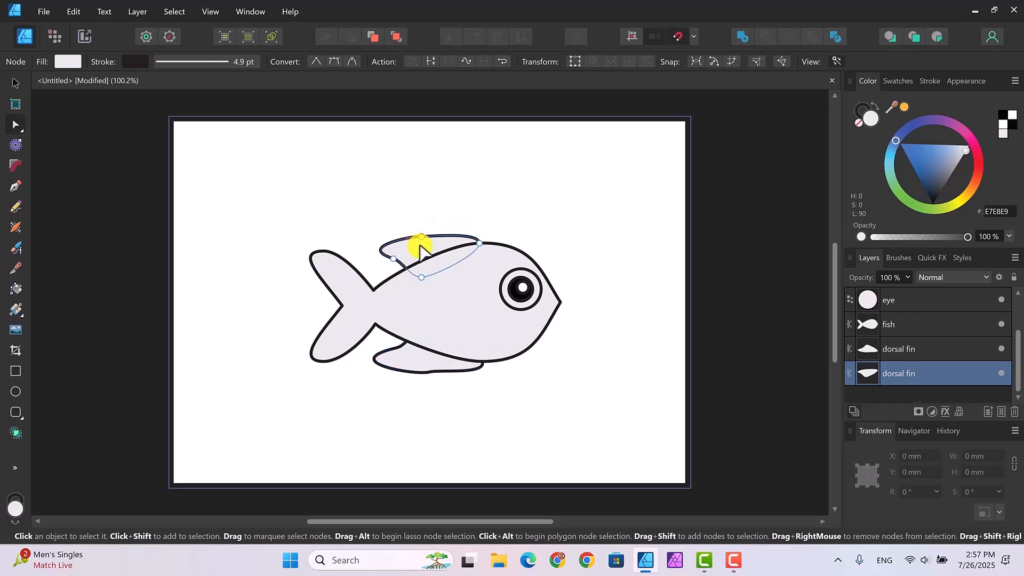
pyautogui.click(391, 261)
pyautogui.moveTo(391, 261); pyautogui.dragTo(388, 262)
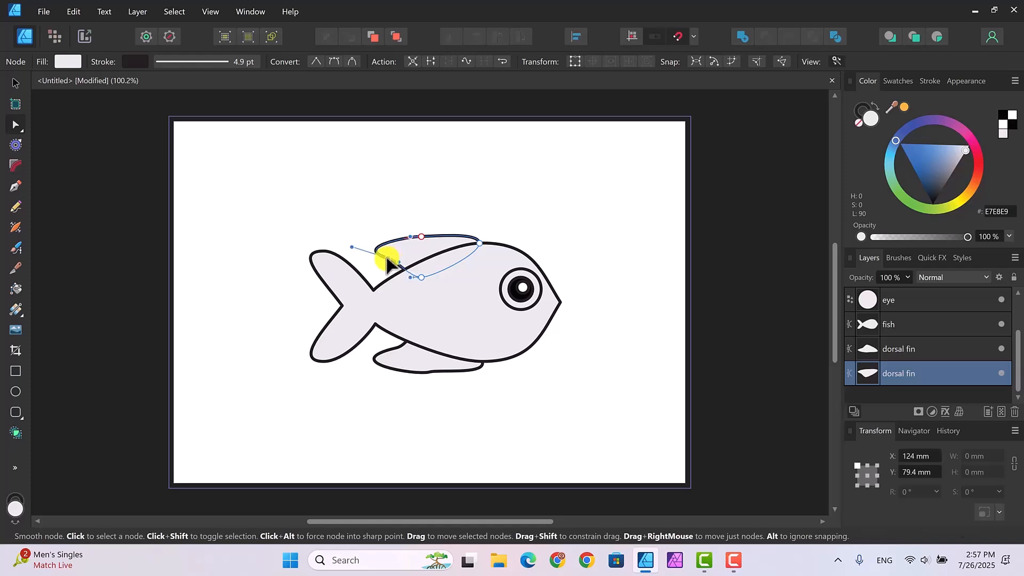
pyautogui.click(549, 215)
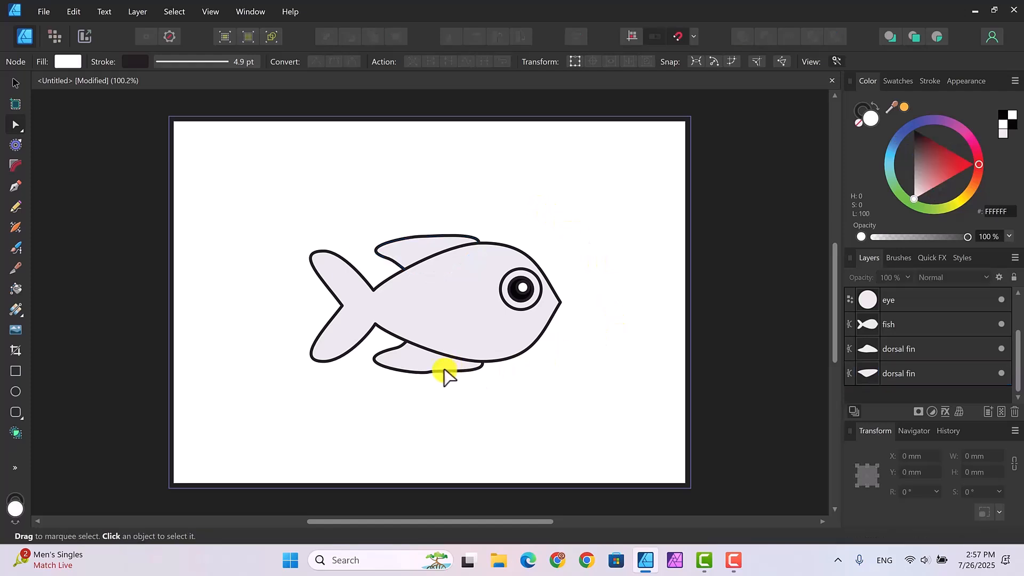
# Refine the belly fin's lower edge by lowering its bottom node slightly and levelling its handles
pyautogui.click(423, 365)
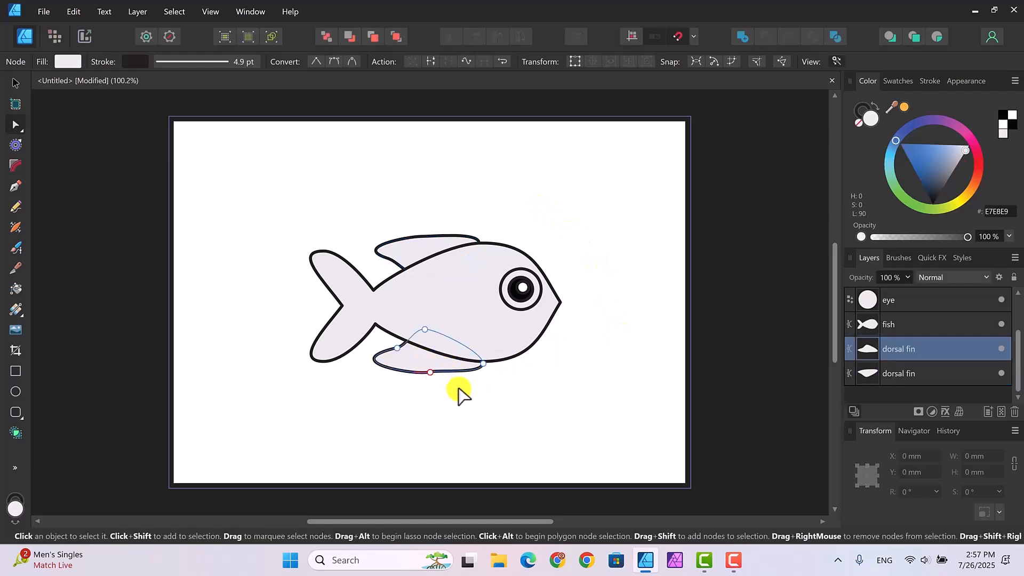
pyautogui.click(429, 372)
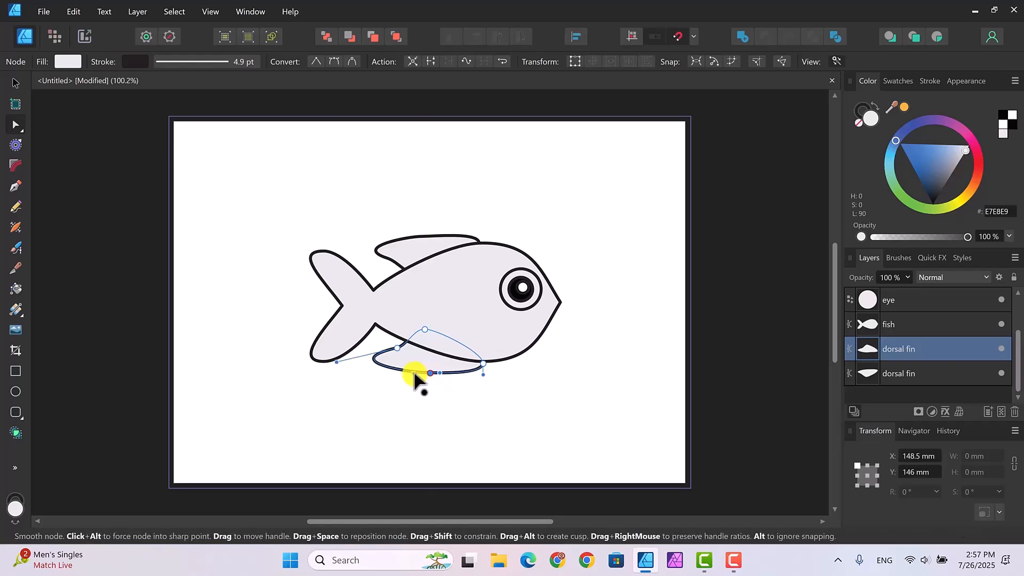
pyautogui.click(587, 386)
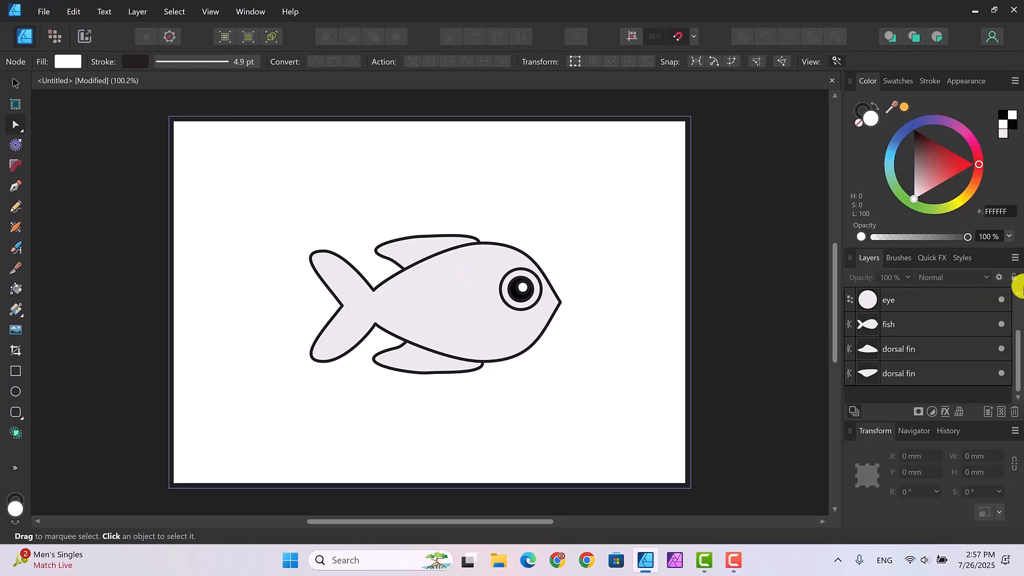
# Duplicate the outermost eye circle and move the copy onto the body, below and behind the eye
pyautogui.click(927, 299)
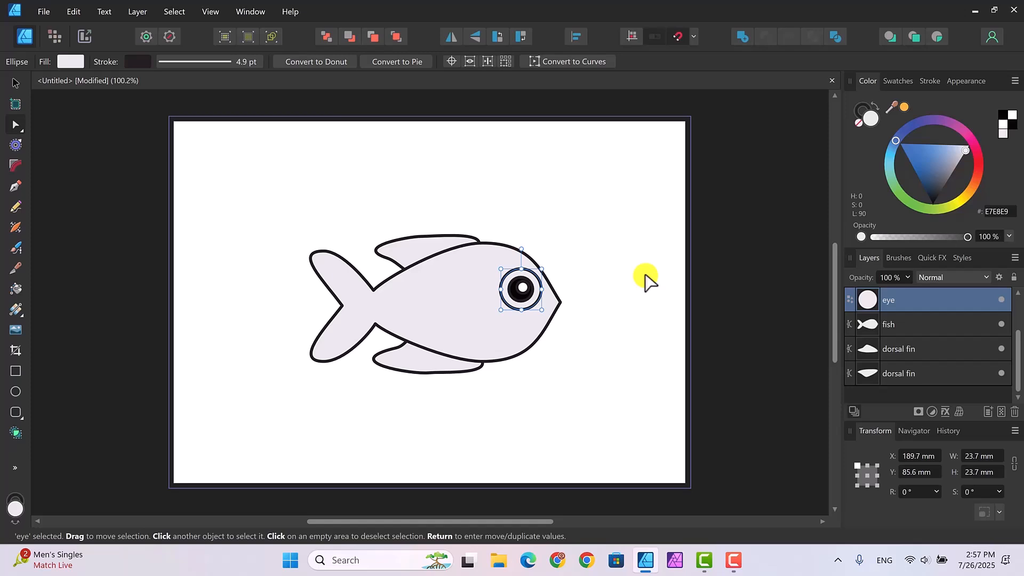
pyautogui.hotkey('ctrl', 'j')
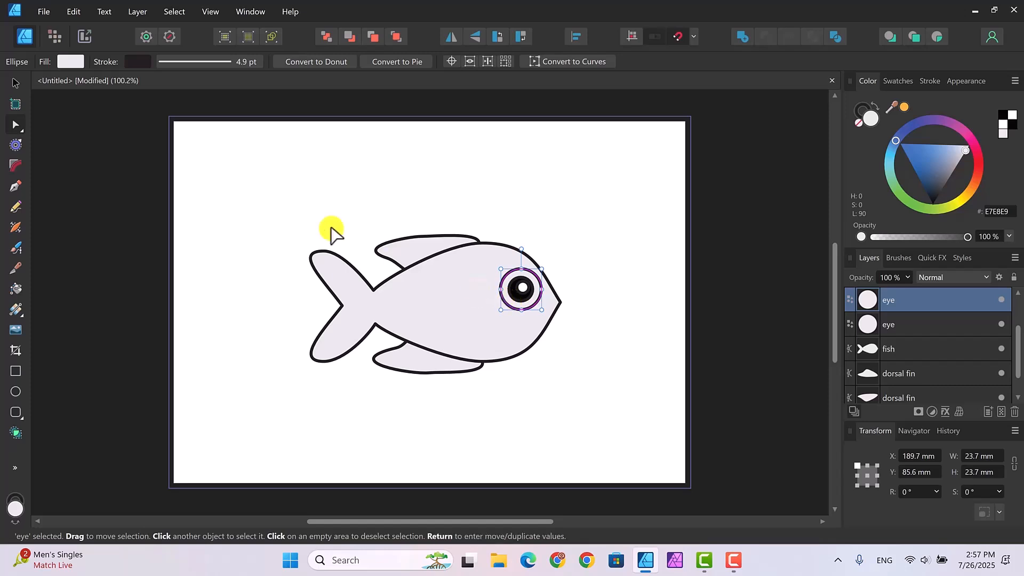
pyautogui.click(12, 83)
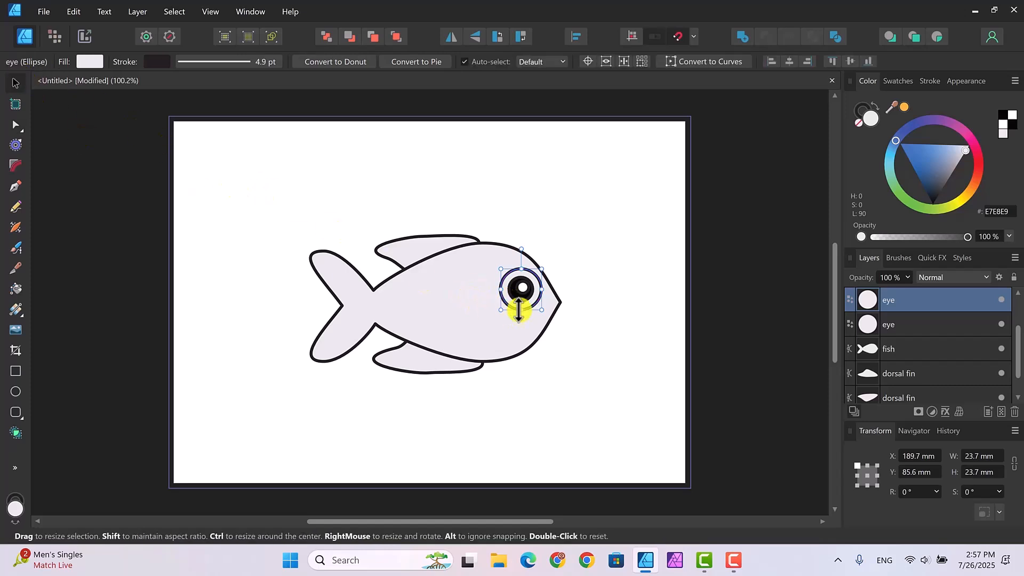
pyautogui.moveTo(512, 303); pyautogui.dragTo(469, 335)
# Convert the copied circle to curves and reshape it by lowering its right node and pulling its left node down towards the tail
pyautogui.click(11, 126)
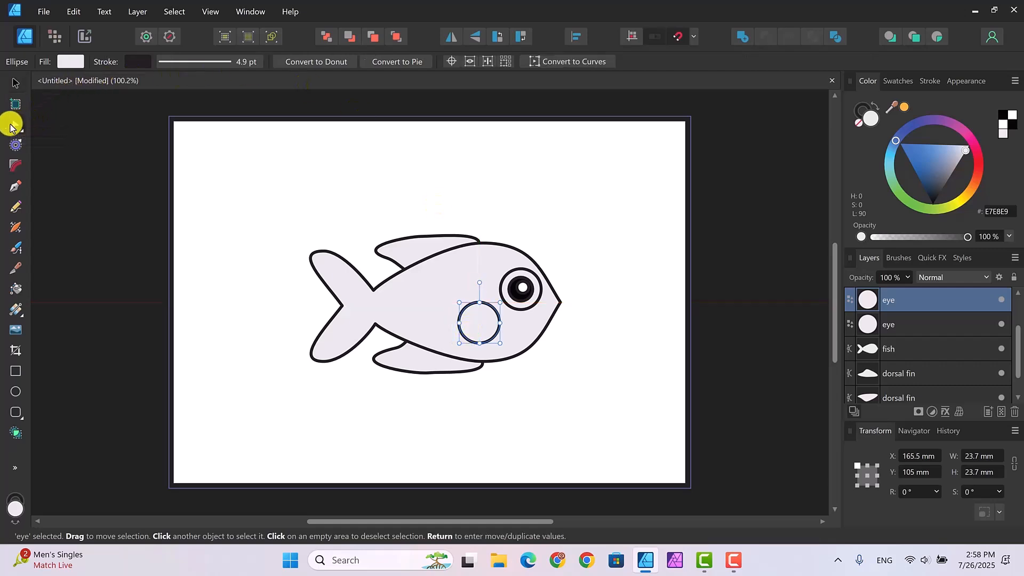
pyautogui.click(556, 63)
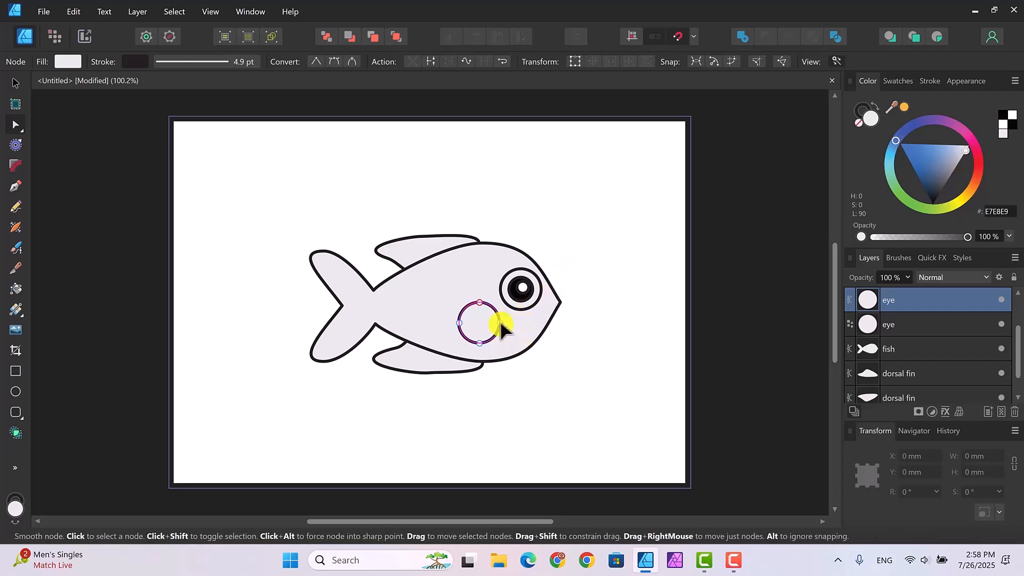
pyautogui.moveTo(500, 323); pyautogui.dragTo(450, 329)
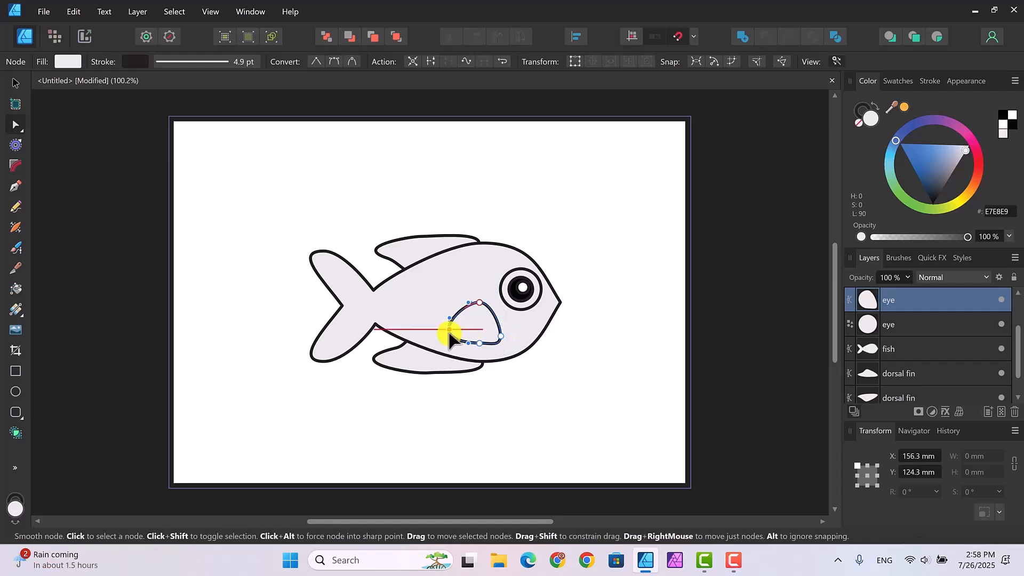
pyautogui.click(478, 304)
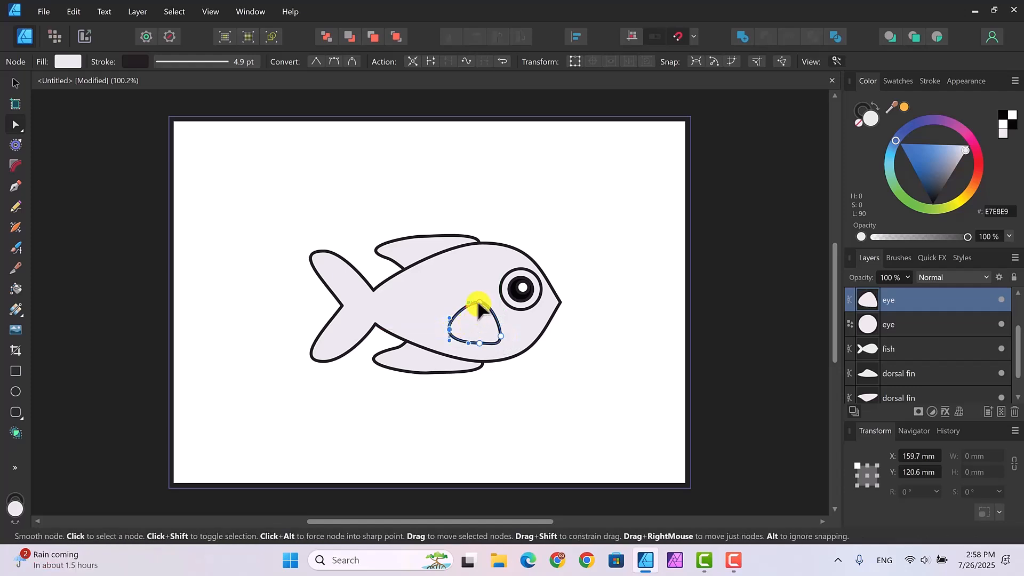
pyautogui.moveTo(479, 308); pyautogui.dragTo(477, 298)
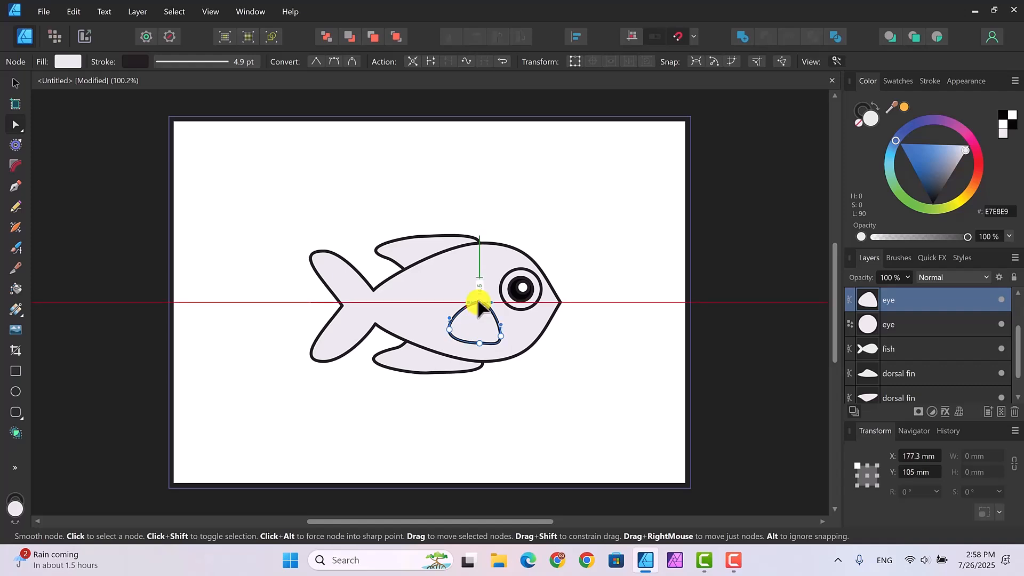
# Raise the side fin's bottom node slightly and angle the left node's handle to narrow the rear tip
pyautogui.click(470, 342)
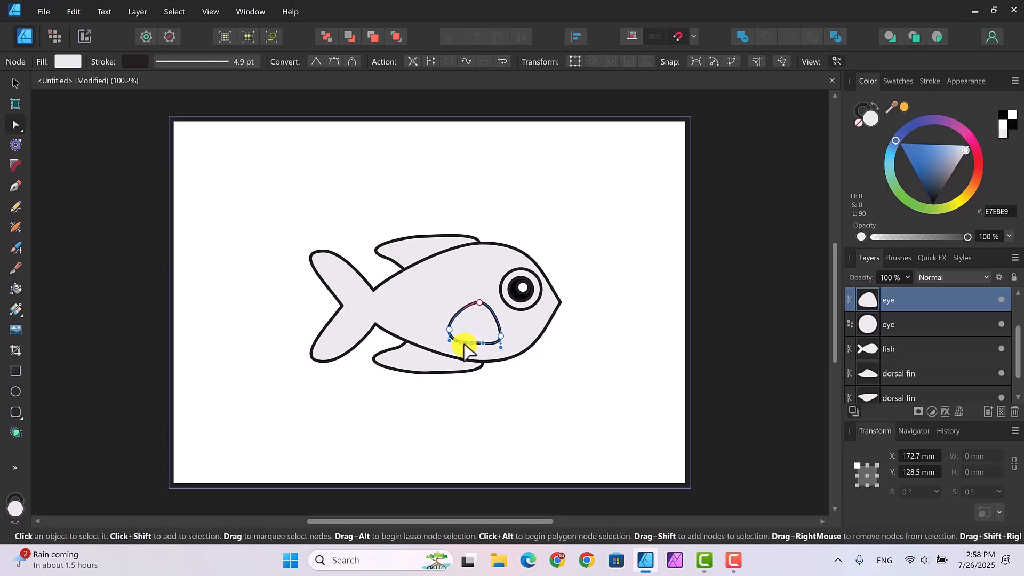
pyautogui.moveTo(459, 343); pyautogui.dragTo(462, 341)
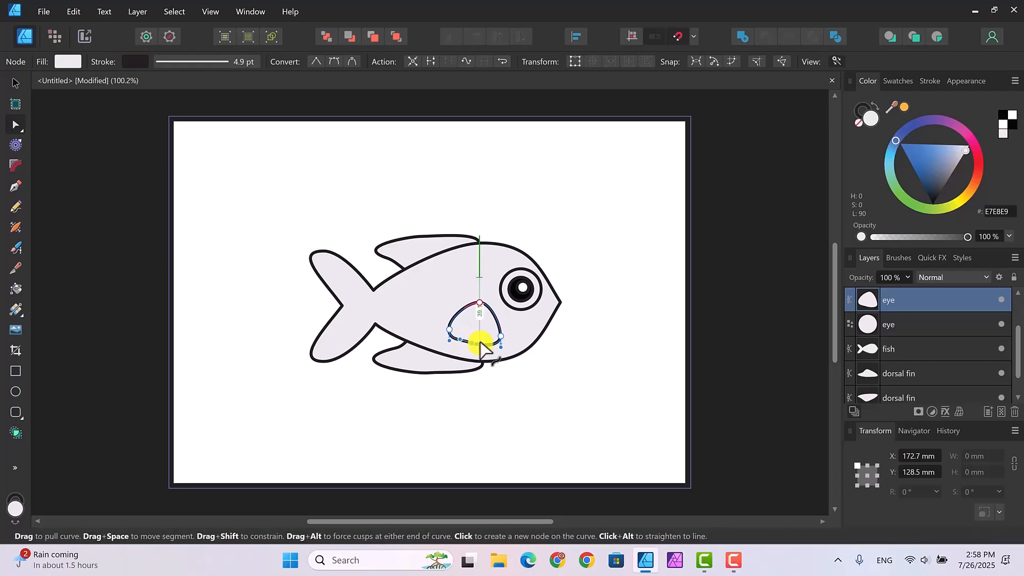
pyautogui.click(481, 342)
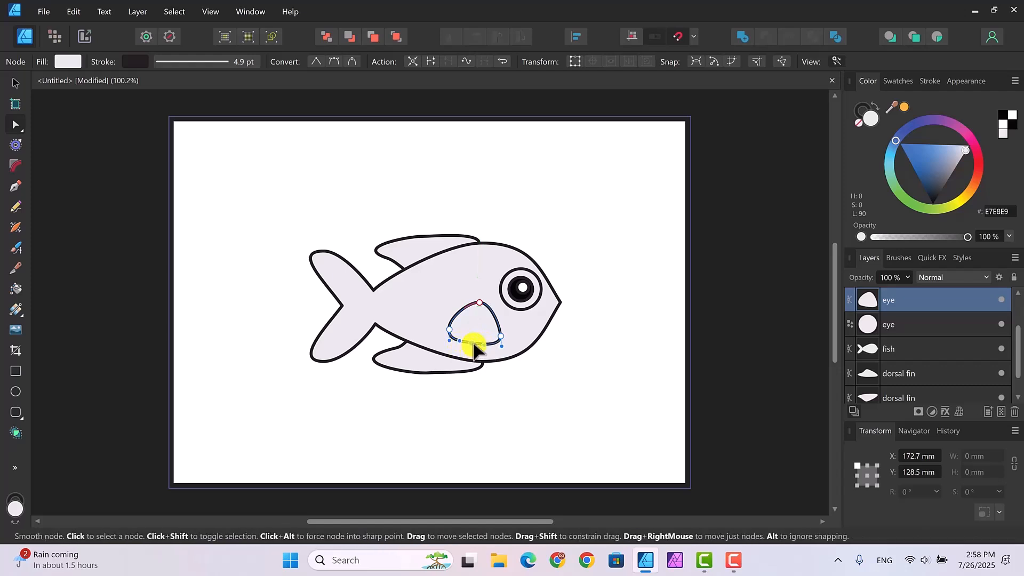
pyautogui.moveTo(473, 348); pyautogui.dragTo(463, 342)
pyautogui.moveTo(473, 343); pyautogui.dragTo(443, 337)
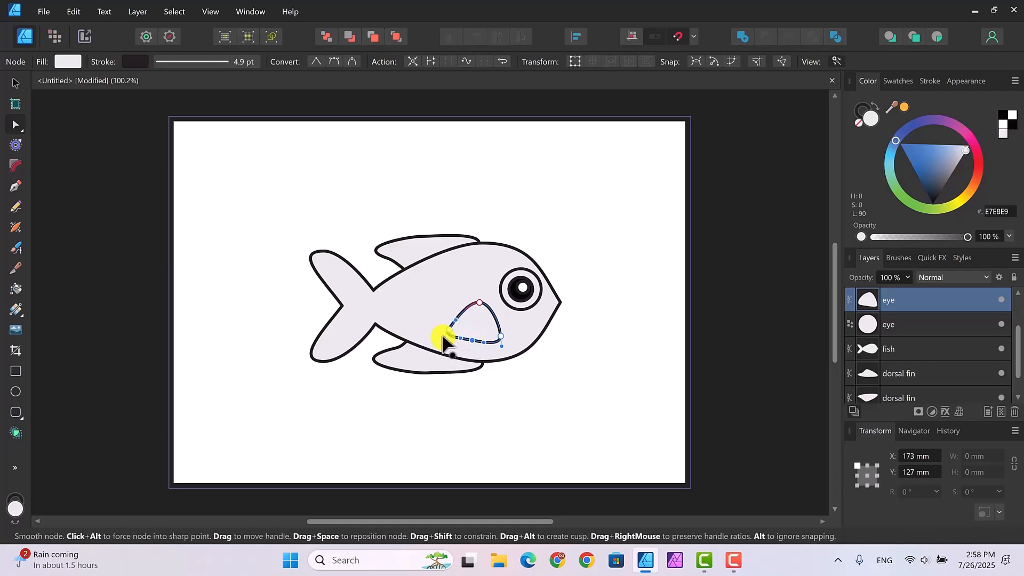
# Rotate the side fin to about -34.6° so its tip points up towards the tail, and stretch it to about 25.8 mm high
pyautogui.click(503, 344)
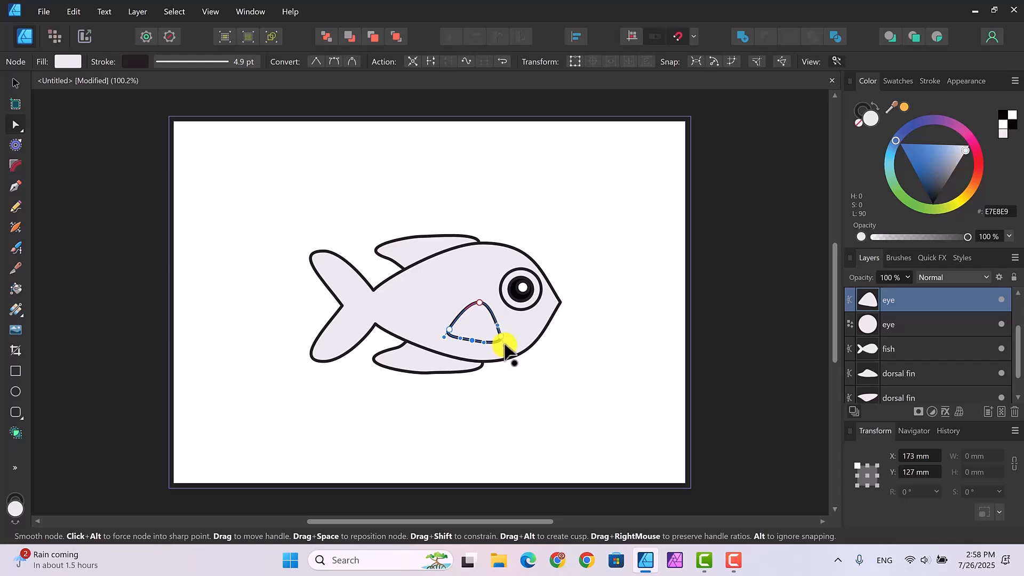
pyautogui.click(14, 84)
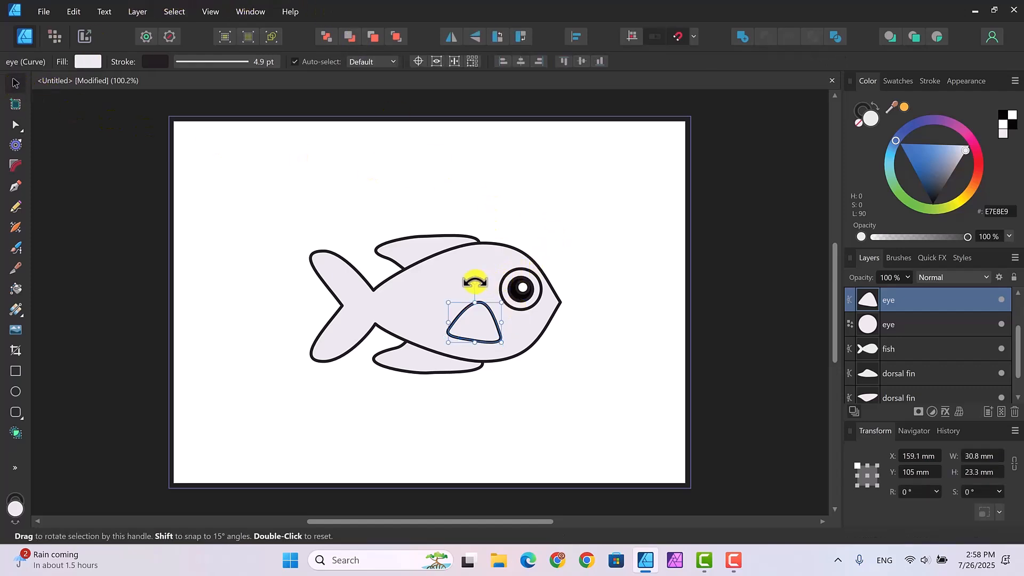
pyautogui.moveTo(474, 282); pyautogui.dragTo(491, 295)
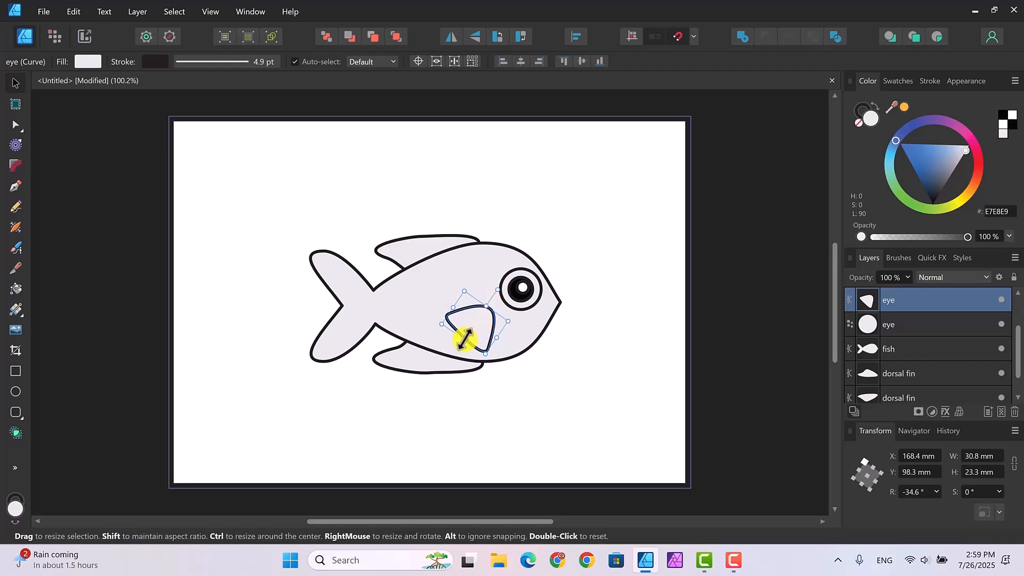
pyautogui.moveTo(483, 308); pyautogui.dragTo(487, 305)
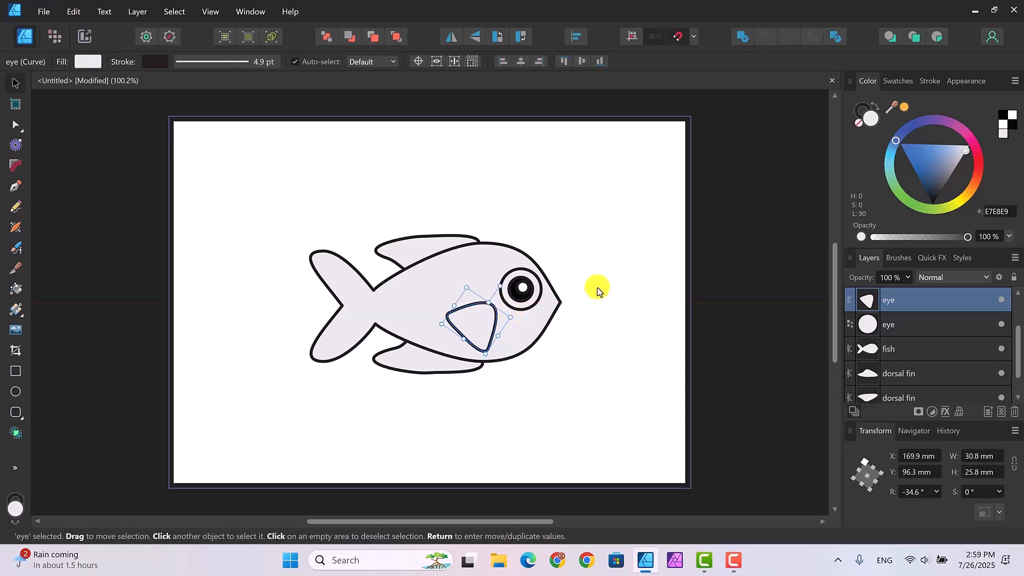
pyautogui.click(706, 303)
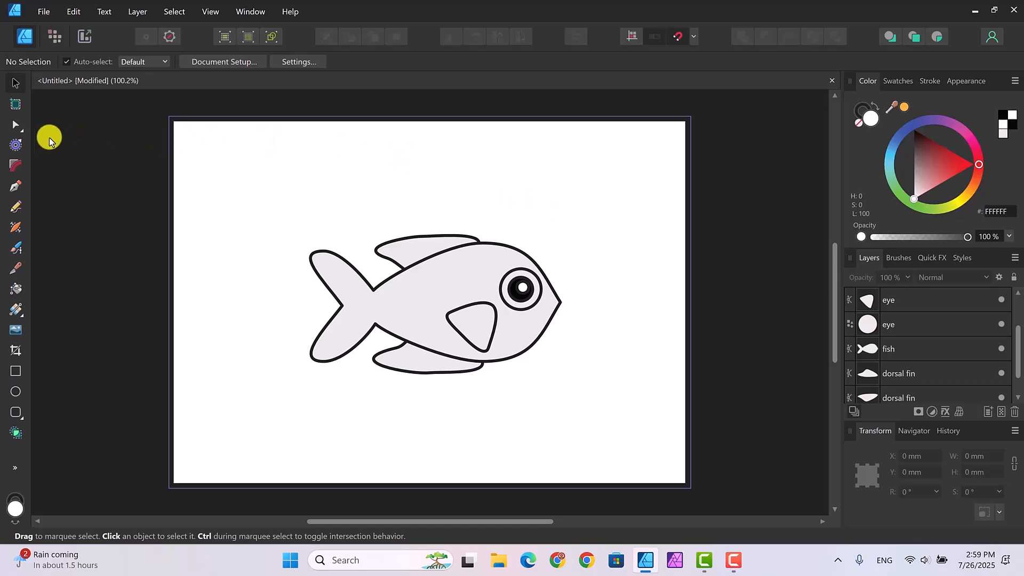
# Draw a vertical Pen tool line about 44 mm long behind the eye and move it to the empty area in front of the mouth
pyautogui.click(15, 125)
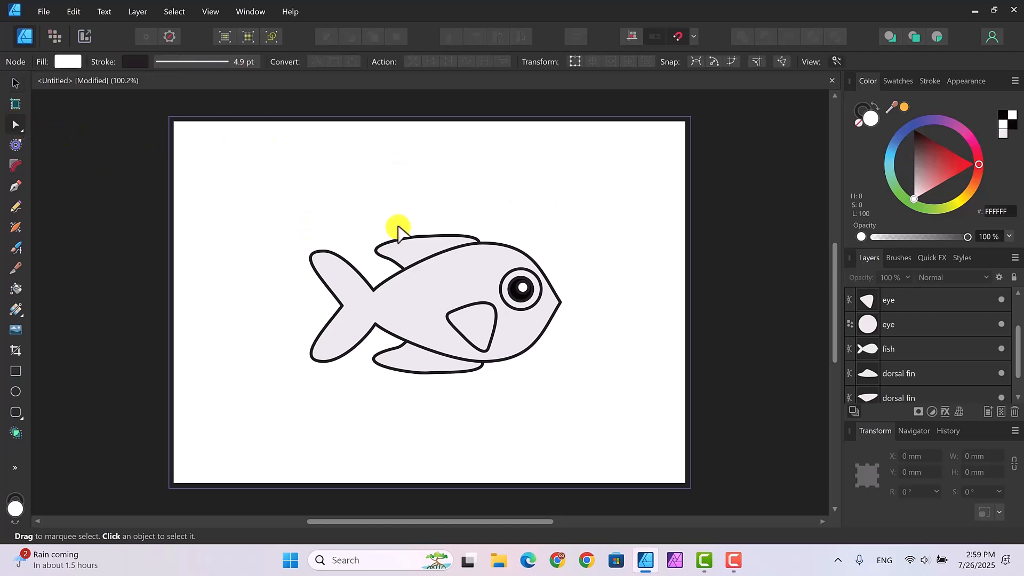
pyautogui.click(483, 266)
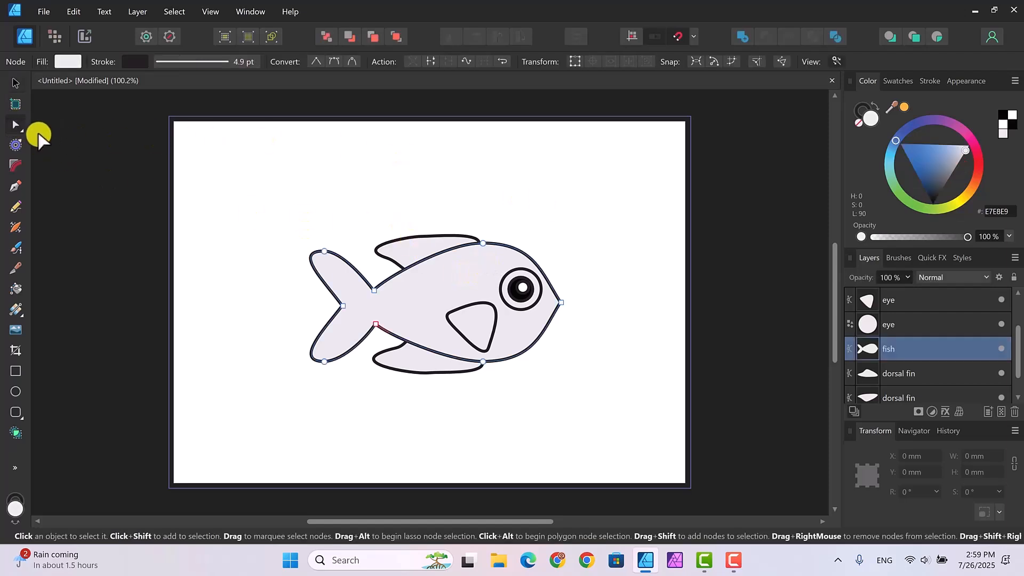
pyautogui.click(16, 186)
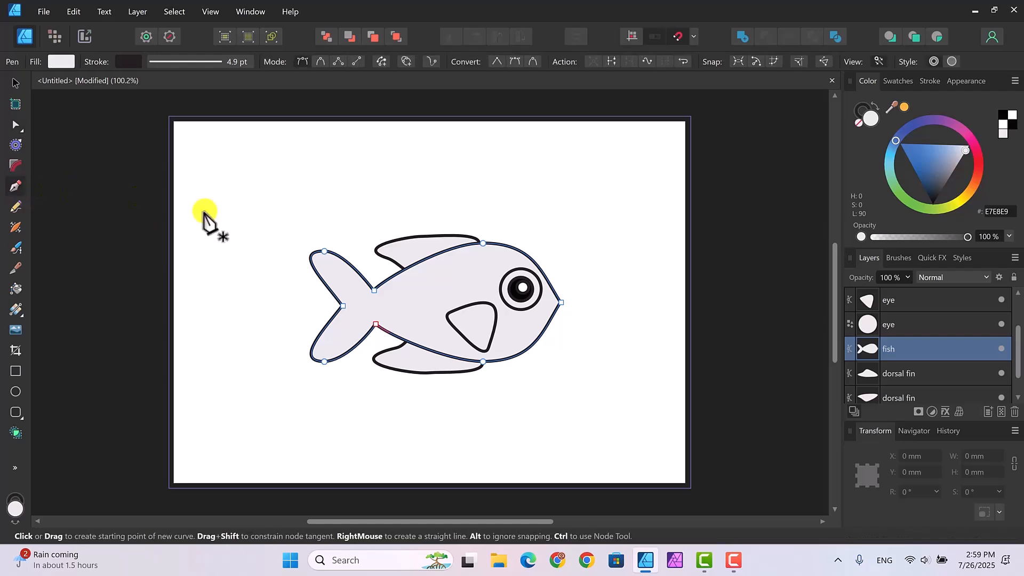
pyautogui.click(483, 263)
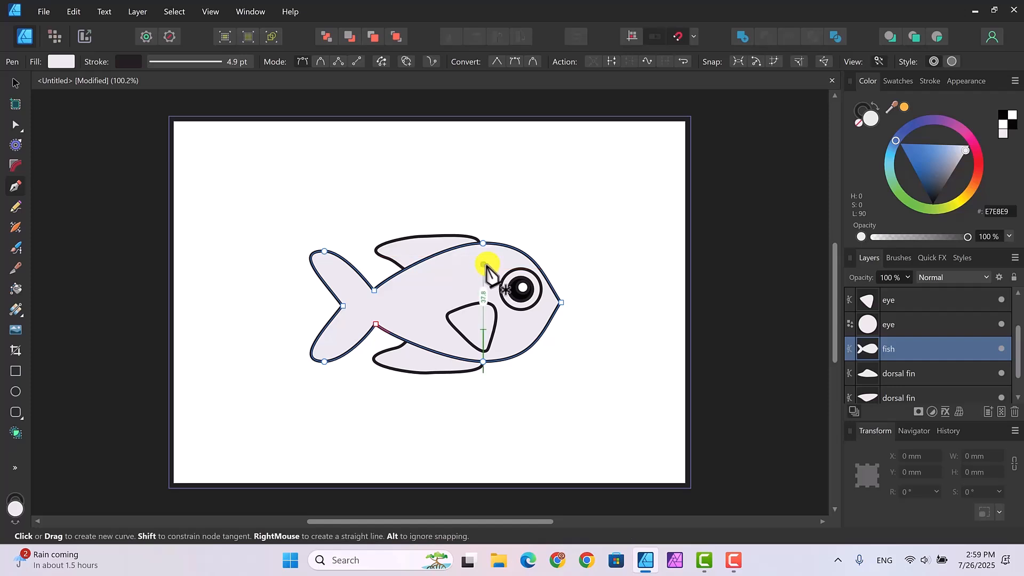
pyautogui.click(483, 341)
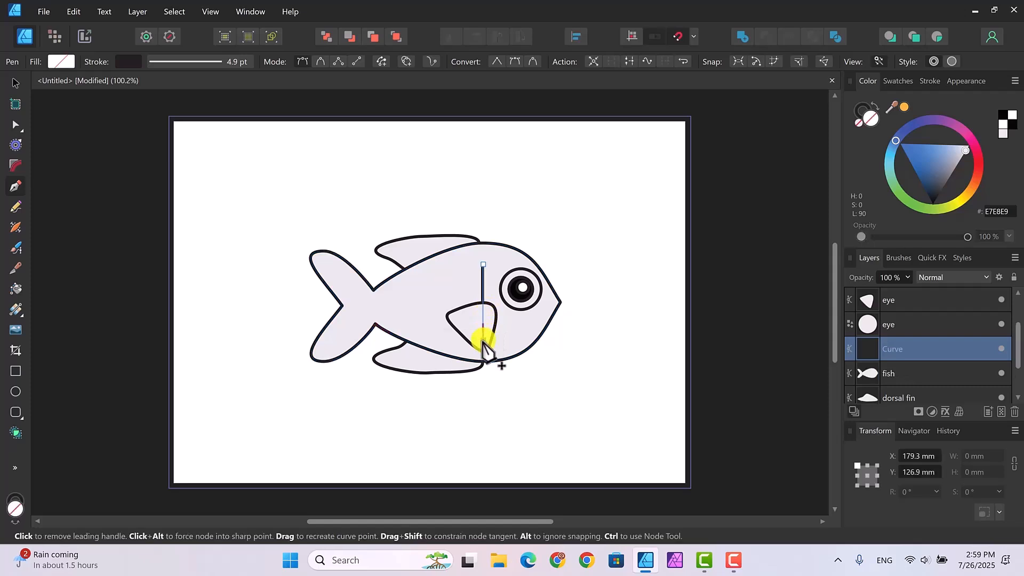
pyautogui.press('Escape')
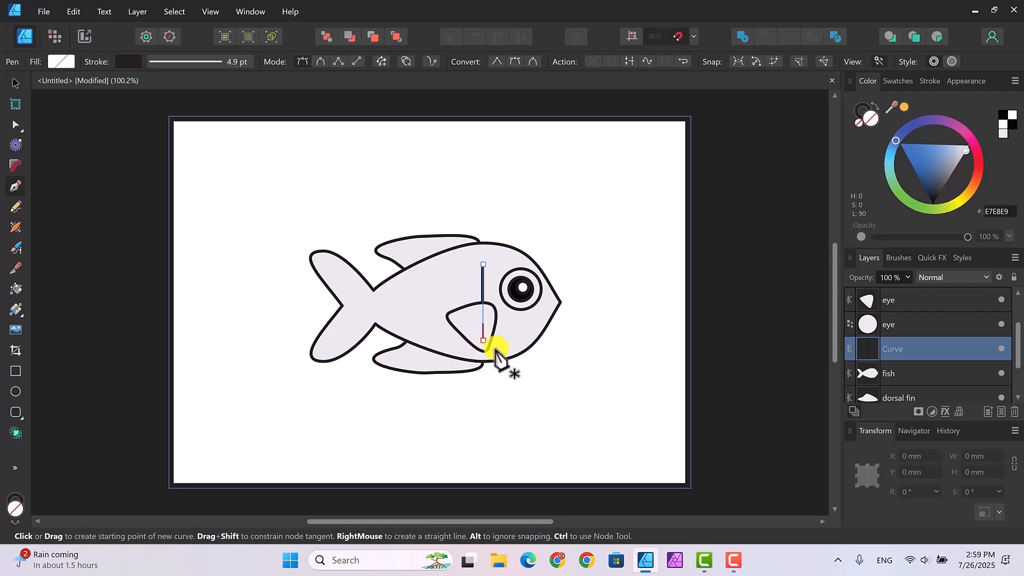
pyautogui.click(15, 84)
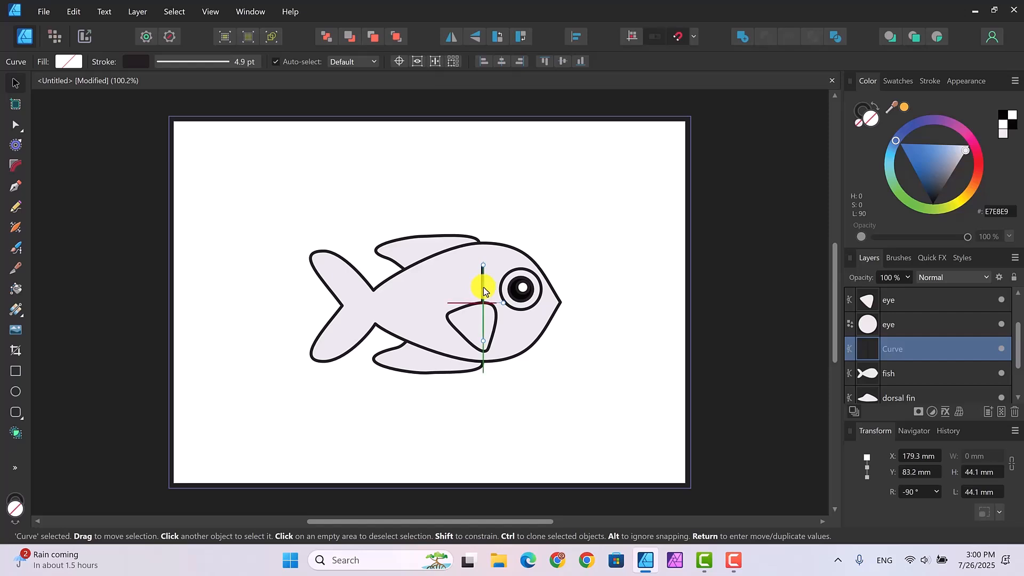
pyautogui.moveTo(483, 287); pyautogui.dragTo(591, 305)
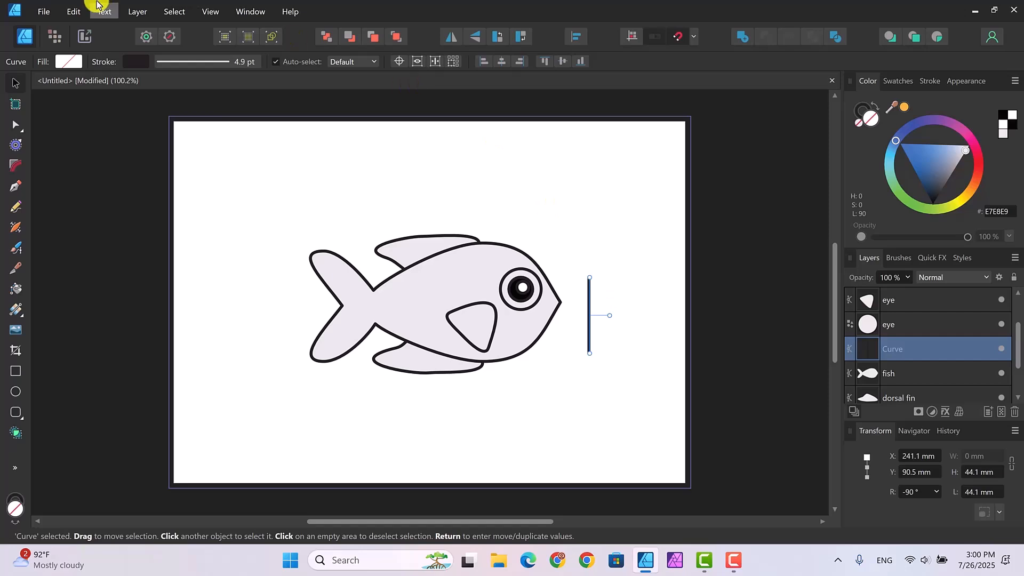
# Shape the line's stroke pressure profile to full width at the midpoint and zero at both ends
pyautogui.click(172, 62)
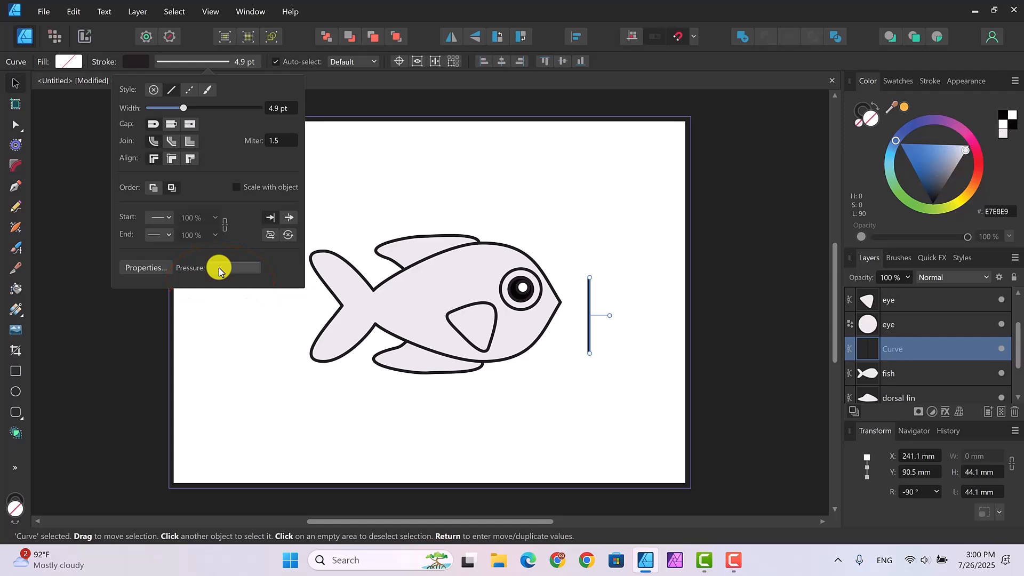
pyautogui.click(219, 267)
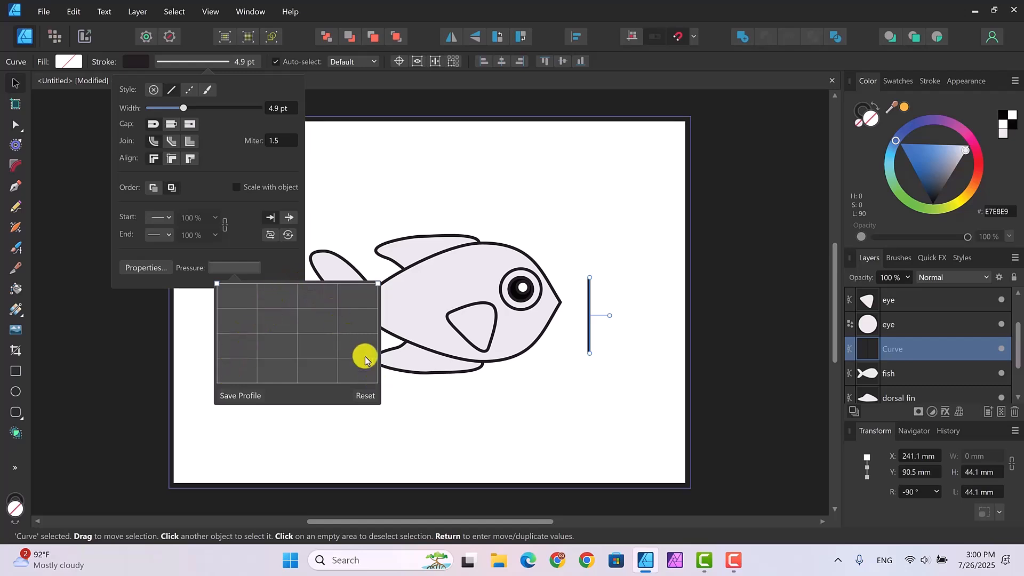
pyautogui.click(296, 284)
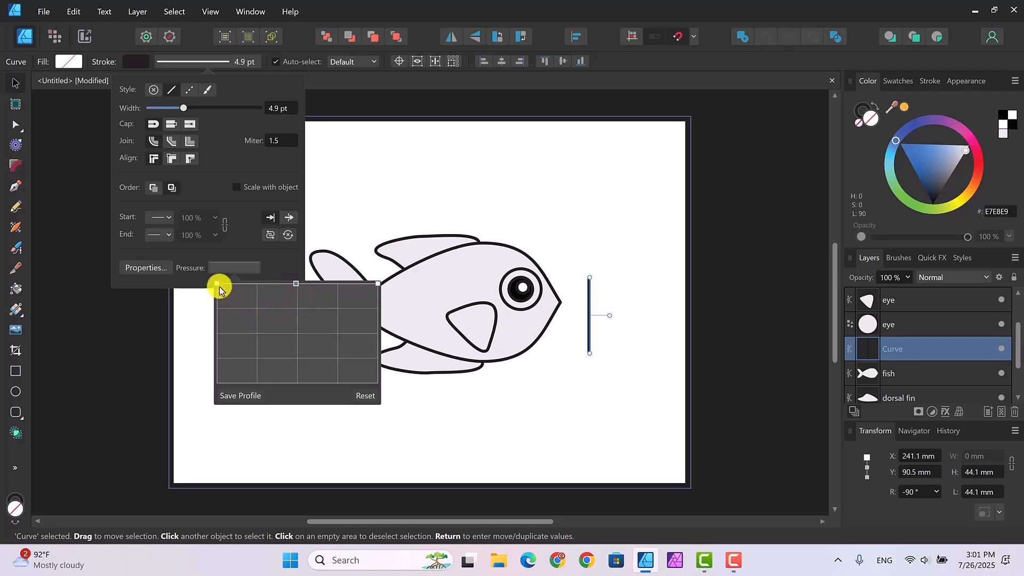
pyautogui.moveTo(218, 285); pyautogui.dragTo(218, 385)
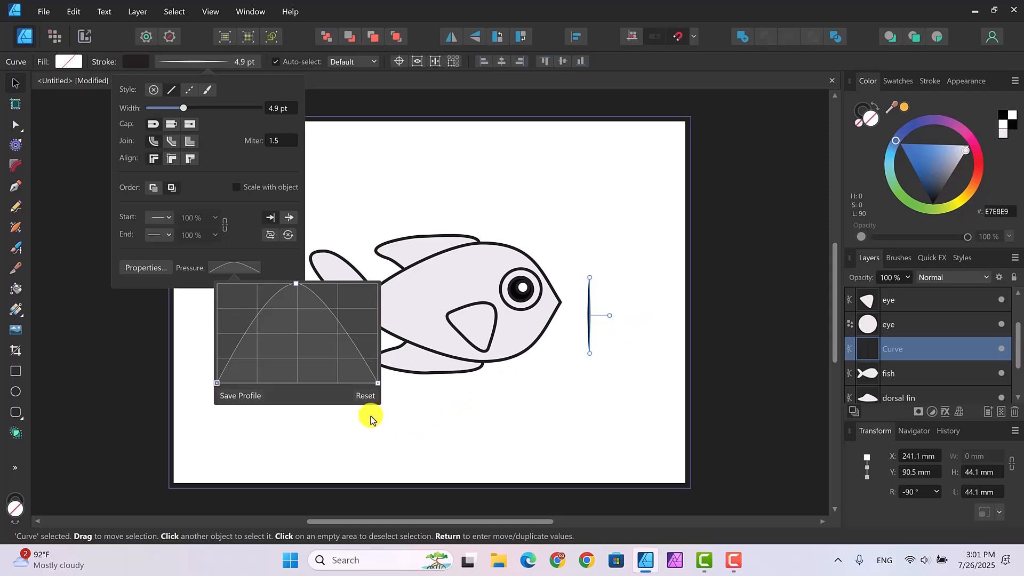
pyautogui.click(313, 440)
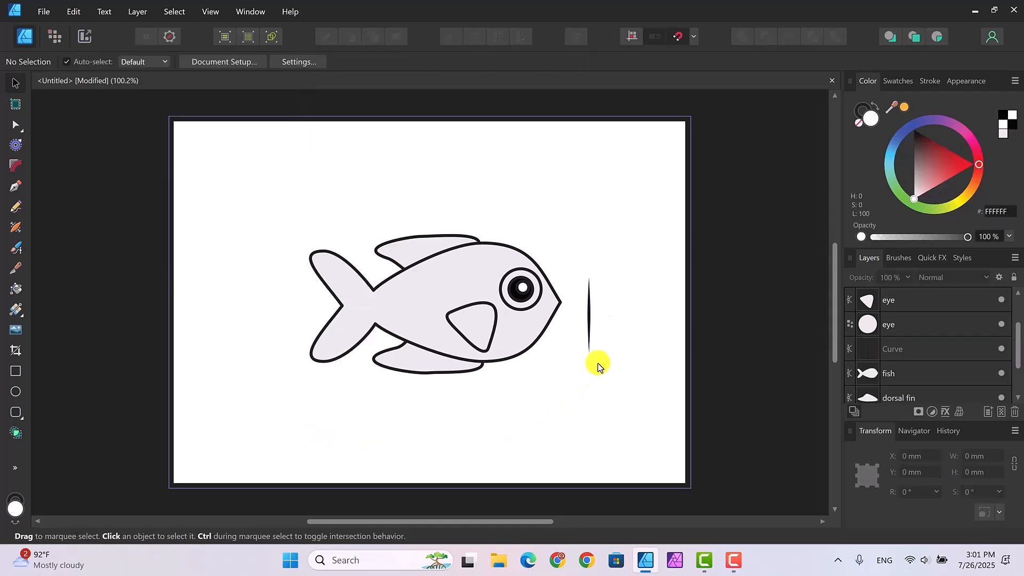
# Shift the tapered line slightly towards the fish and bend its middle towards the mouth into a shallow arc
pyautogui.click(588, 315)
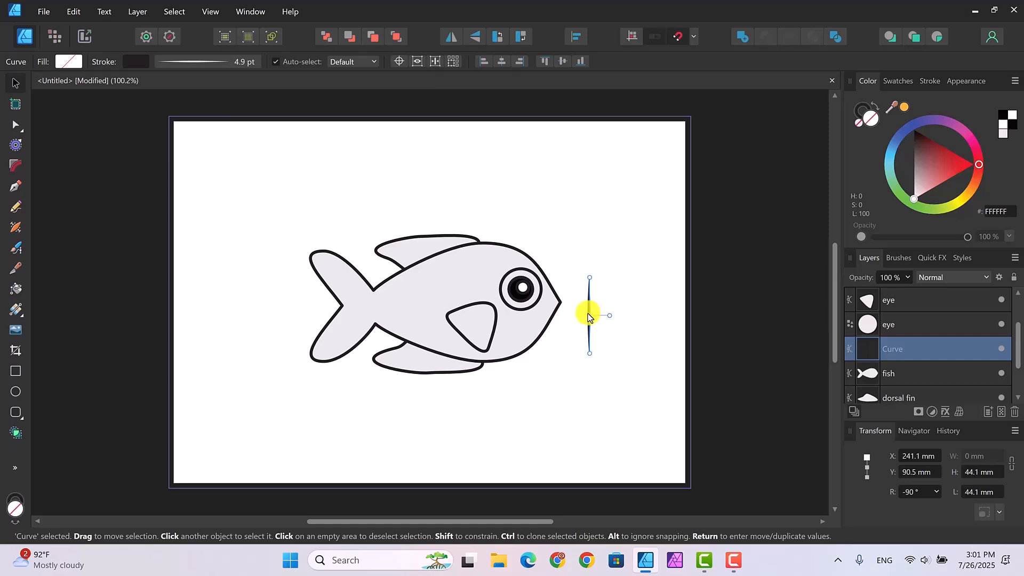
pyautogui.moveTo(589, 316); pyautogui.dragTo(586, 315)
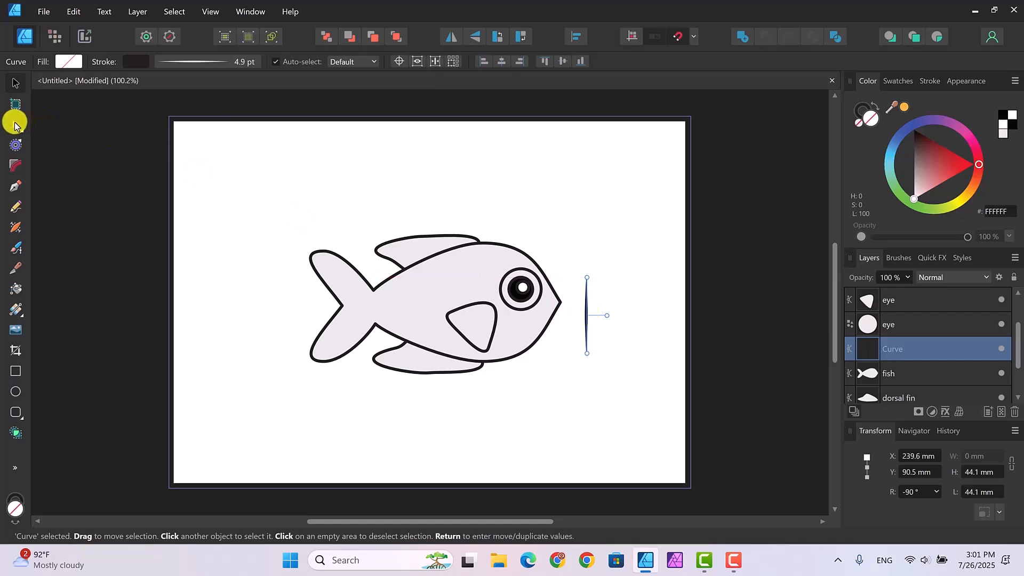
pyautogui.click(15, 125)
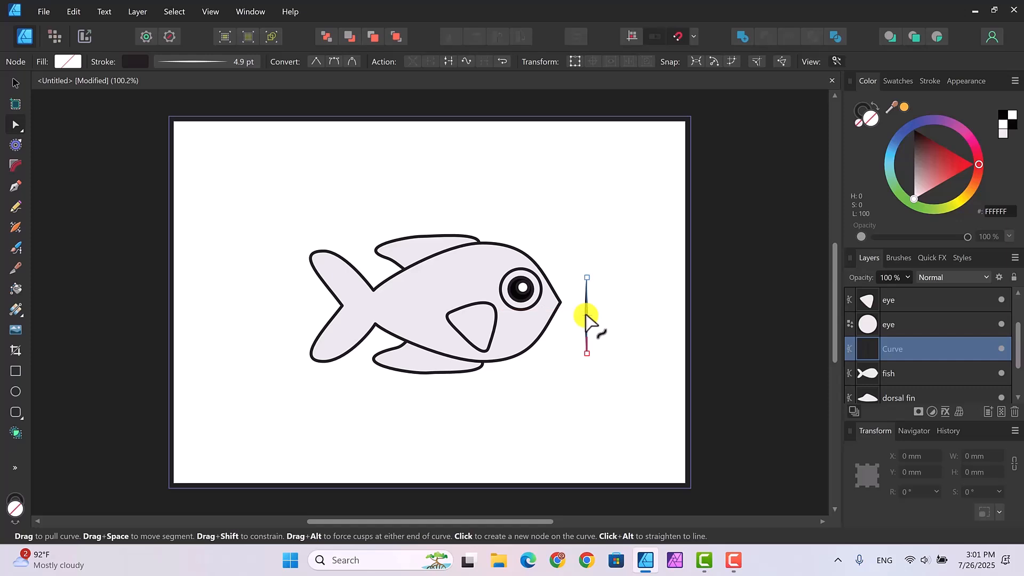
pyautogui.moveTo(585, 315); pyautogui.dragTo(576, 317)
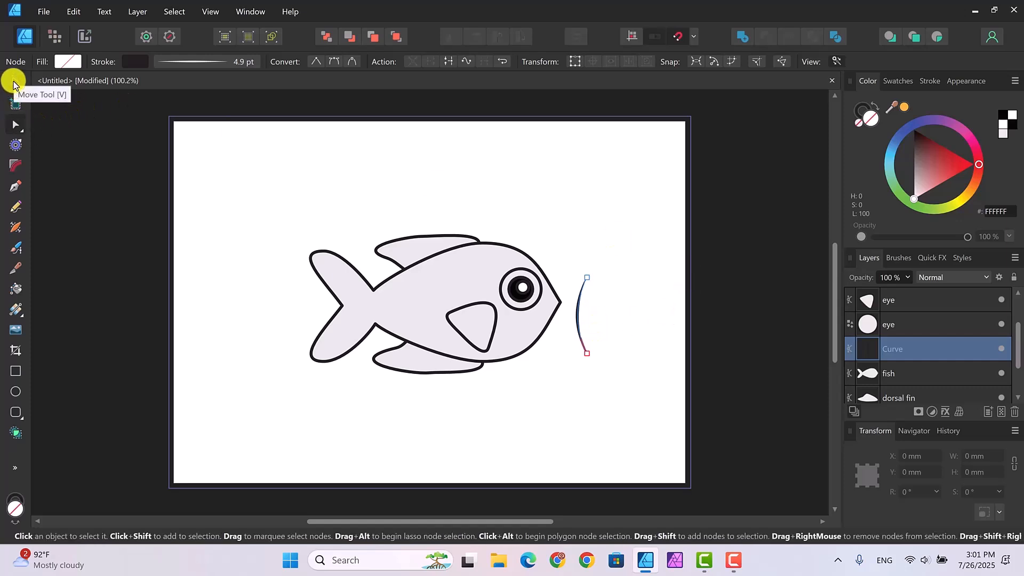
# Move the tapered arc onto the body just behind the eye, with its lower end hidden behind the side fin
pyautogui.click(15, 84)
pyautogui.moveTo(584, 322); pyautogui.dragTo(481, 306)
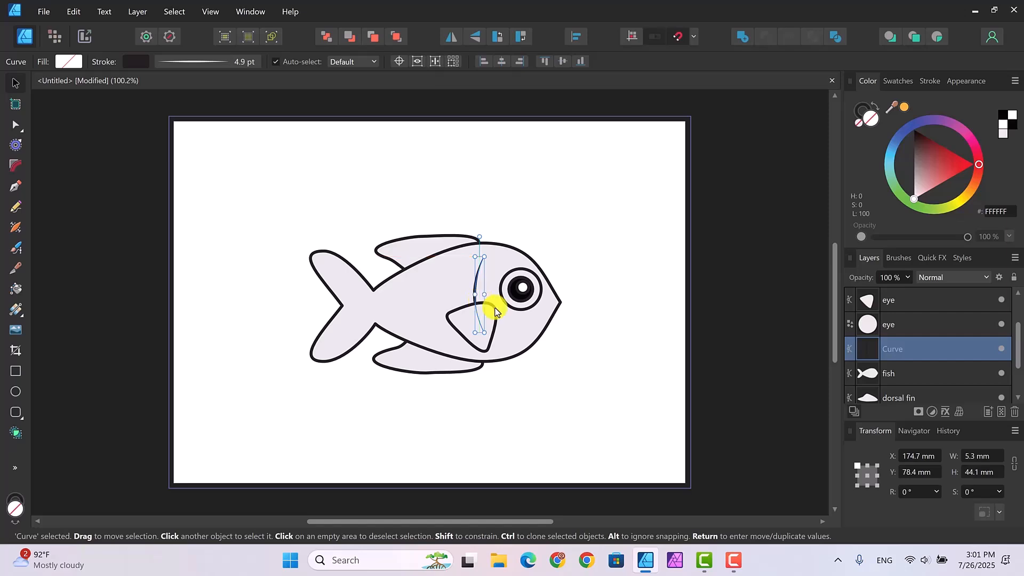
pyautogui.click(734, 328)
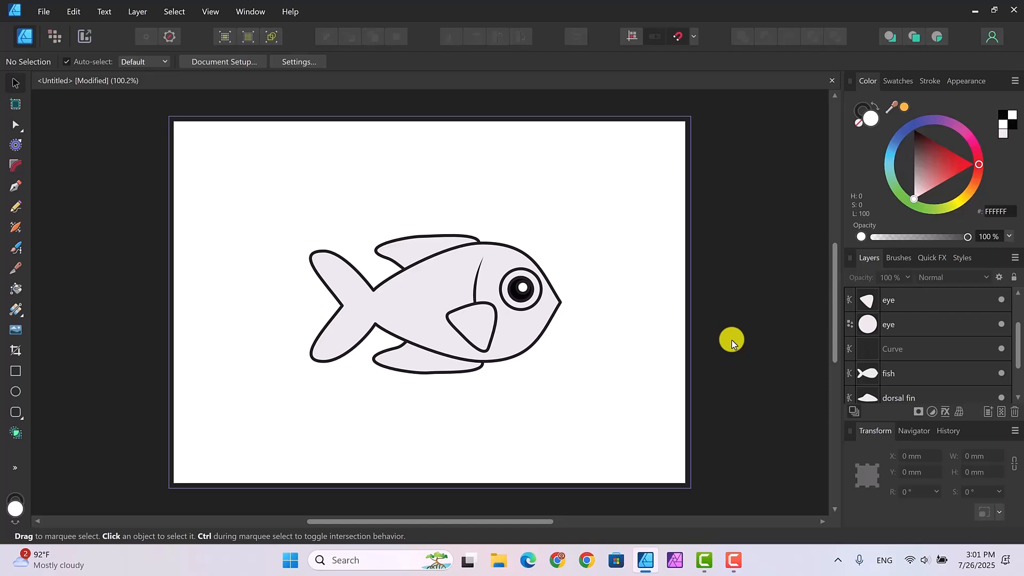
# Duplicate the arc behind the eye and move the copy to the empty area in front of the mouth
pyautogui.click(475, 280)
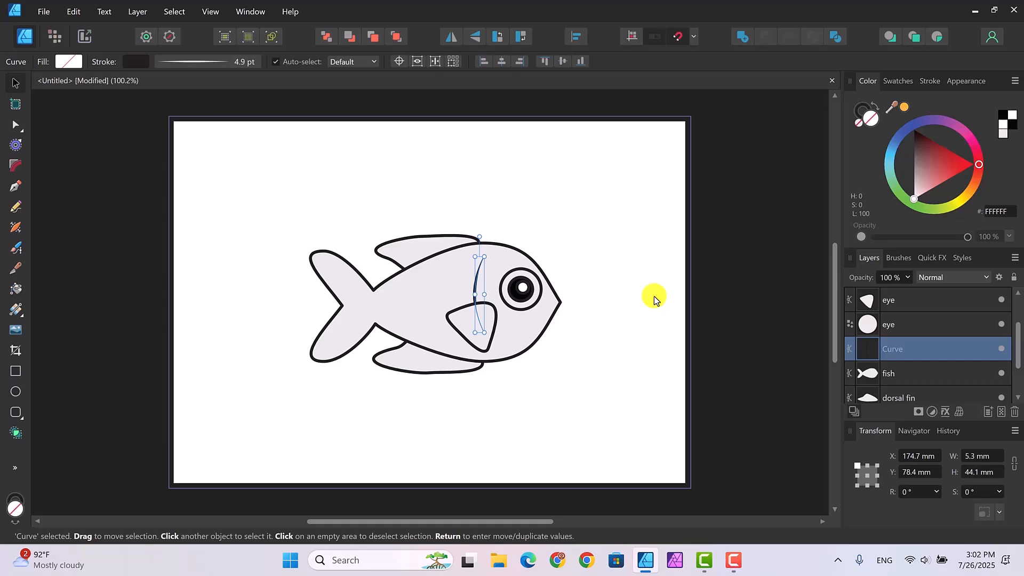
pyautogui.hotkey('ctrl', 'j')
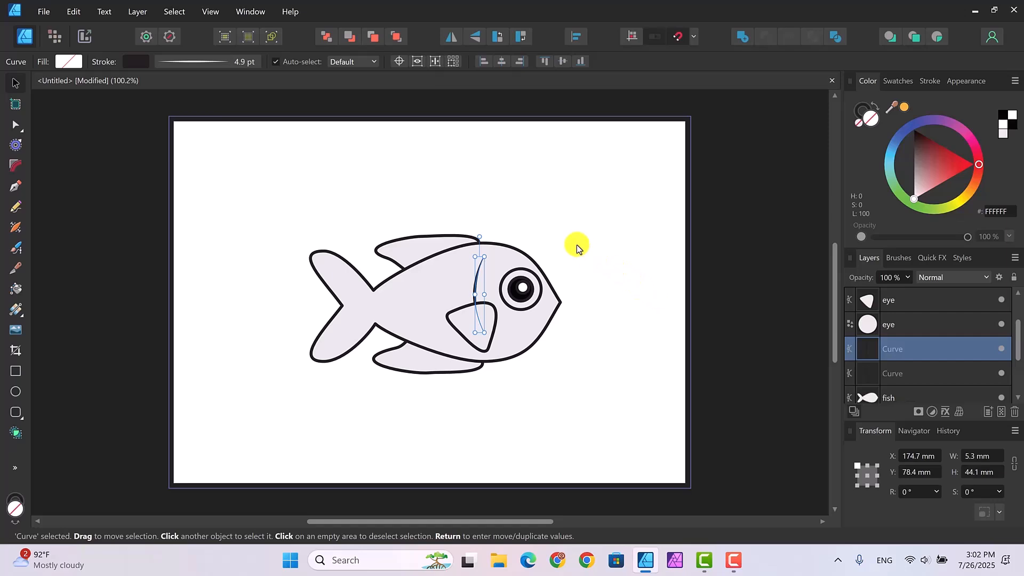
pyautogui.moveTo(484, 276); pyautogui.dragTo(609, 285)
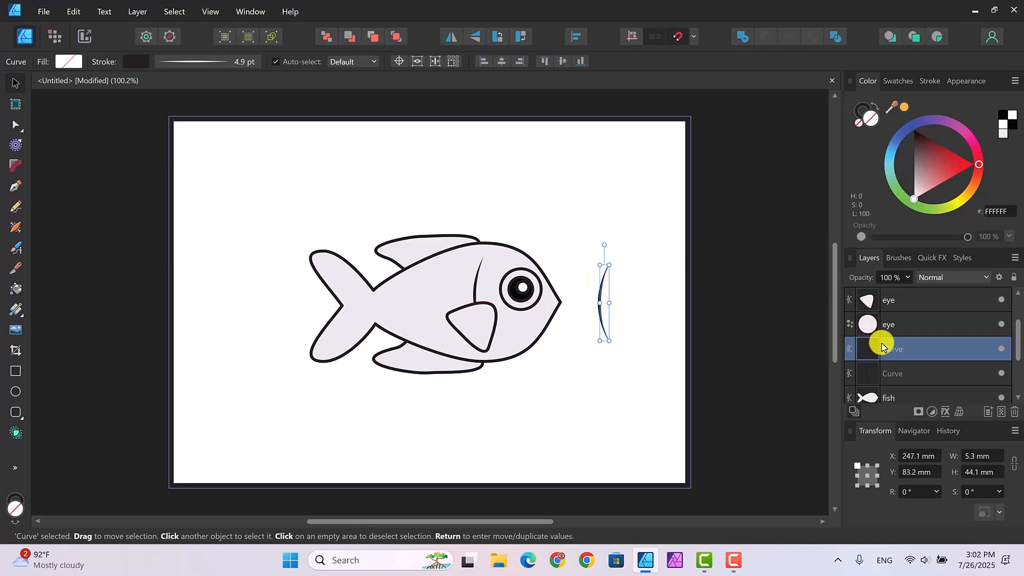
# Name the copied arc's layer "scales" and the original arc's layer "gill"
pyautogui.doubleClick(899, 350)
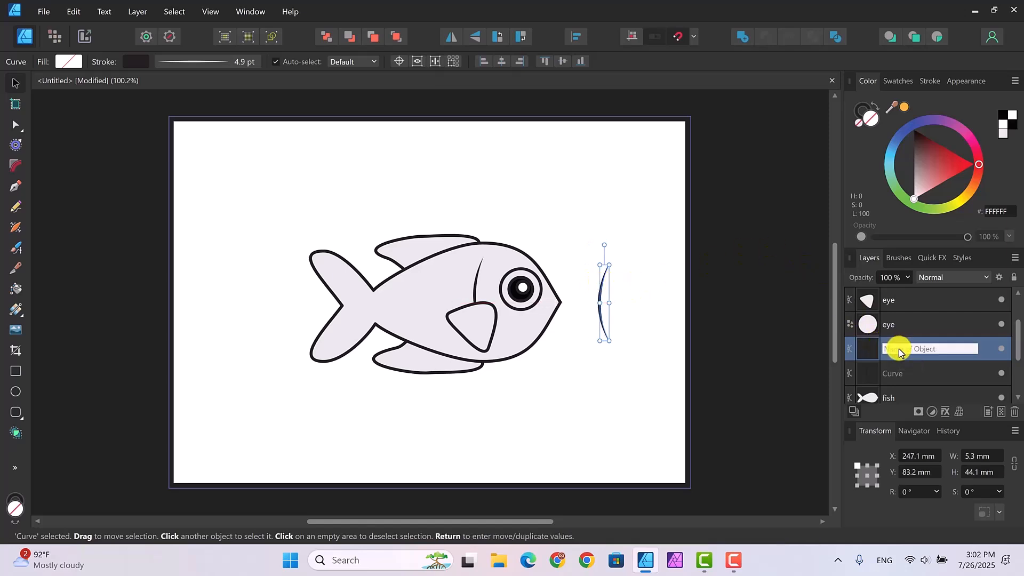
pyautogui.write('scales')
pyautogui.press('Return')
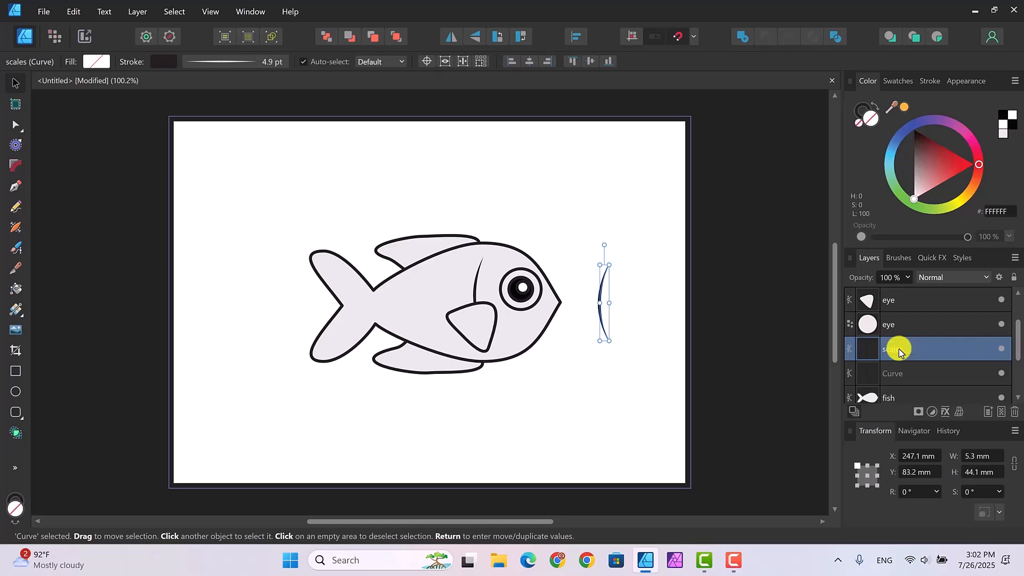
pyautogui.click(926, 372)
pyautogui.doubleClick(897, 372)
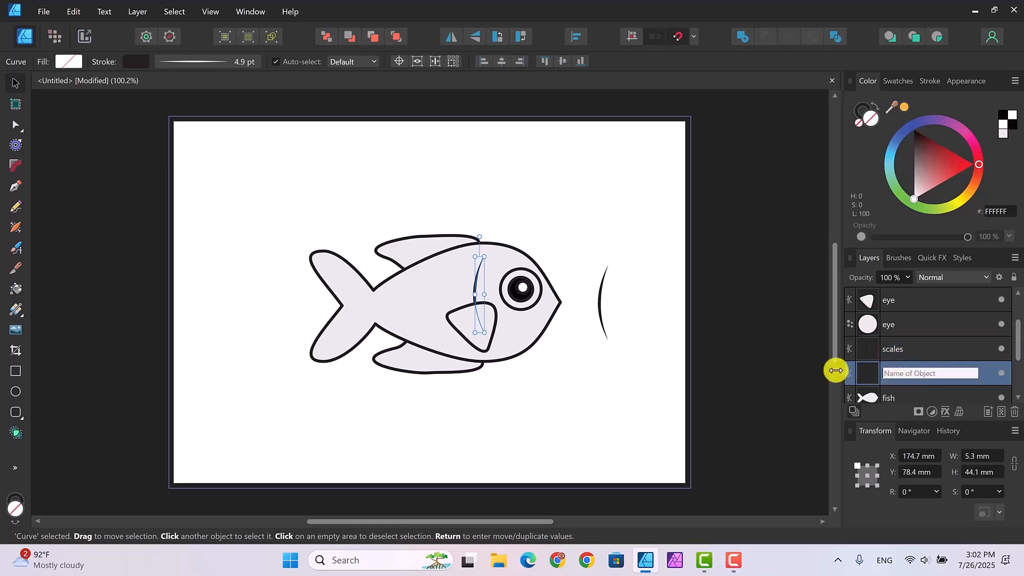
pyautogui.write('gill')
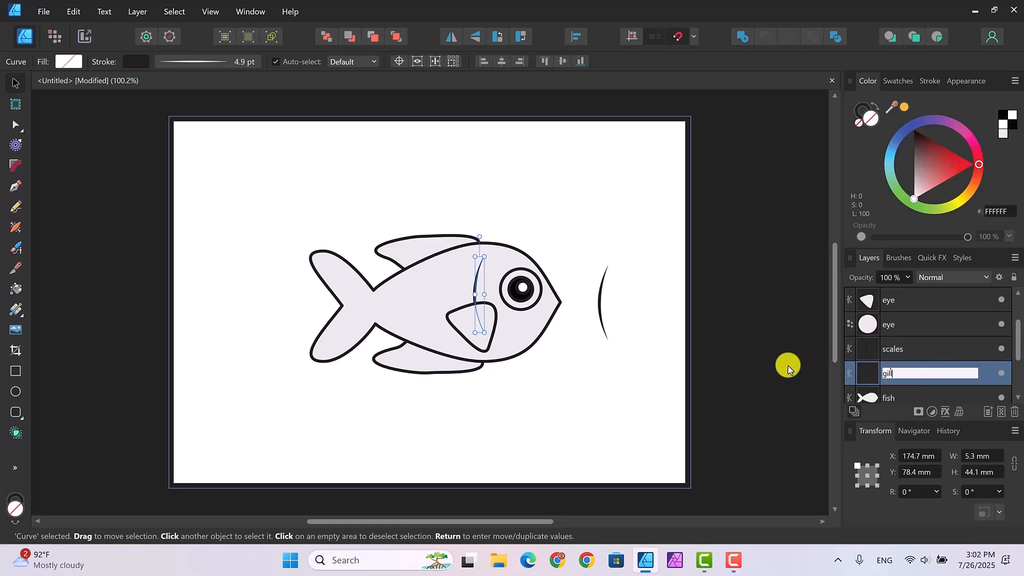
pyautogui.press('Return')
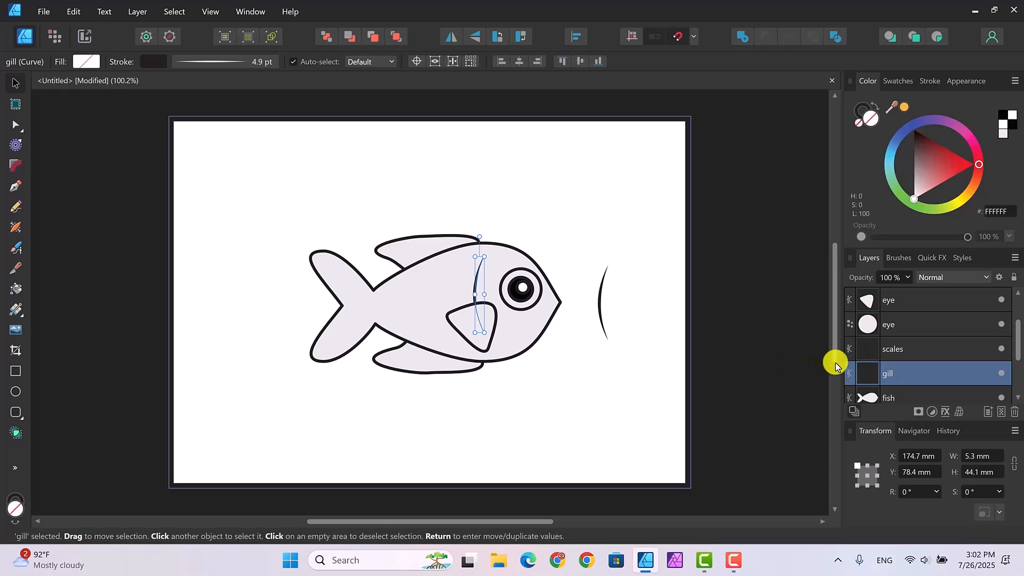
# Shorten the "scales" arc in front of the mouth and bend it into a small, deeply curved mark about 8.9 mm by 11.8 mm
pyautogui.click(918, 353)
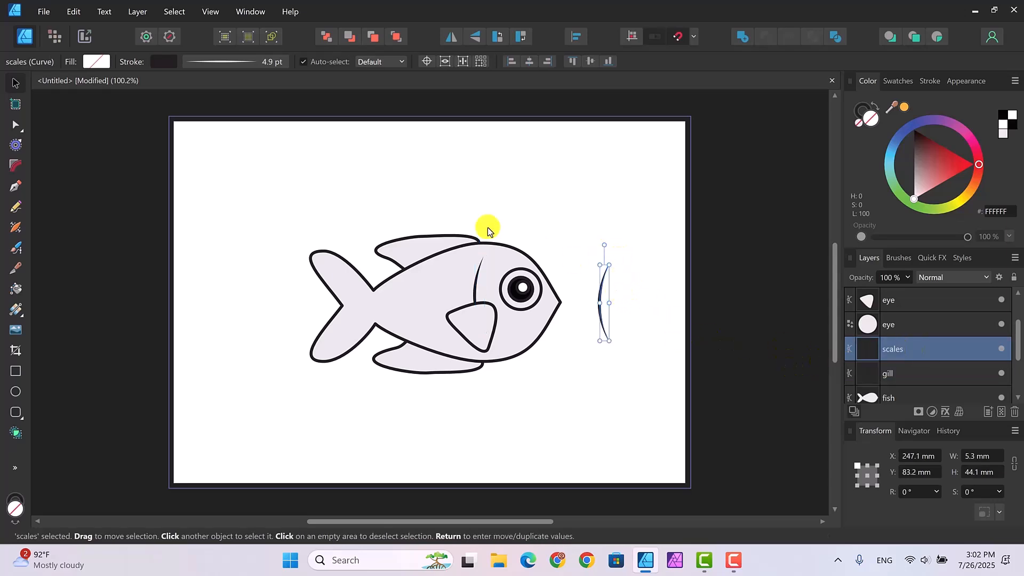
pyautogui.click(16, 124)
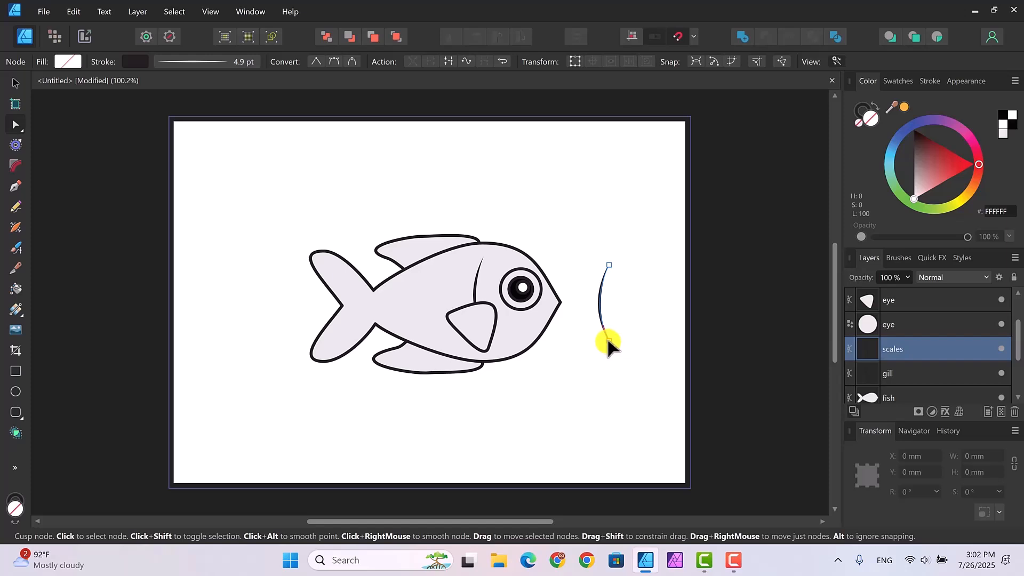
pyautogui.moveTo(605, 333); pyautogui.dragTo(606, 288)
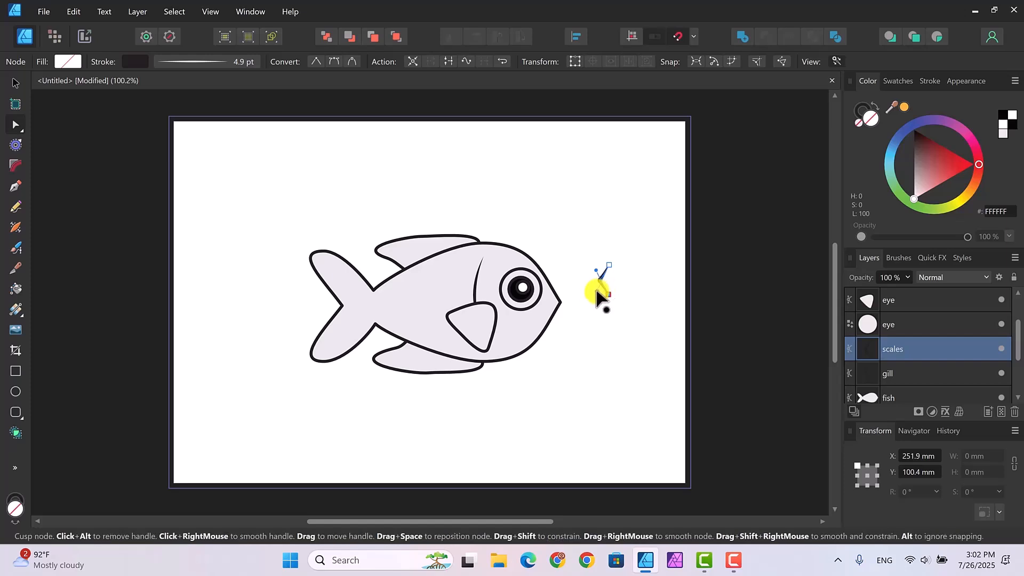
pyautogui.moveTo(596, 291); pyautogui.dragTo(590, 294)
pyautogui.moveTo(593, 270); pyautogui.dragTo(611, 294)
pyautogui.moveTo(579, 296); pyautogui.dragTo(583, 277)
pyautogui.moveTo(577, 286)
pyautogui.mouseDown()
pyautogui.moveTo(593, 296)
pyautogui.moveTo(588, 278)
pyautogui.mouseUp()
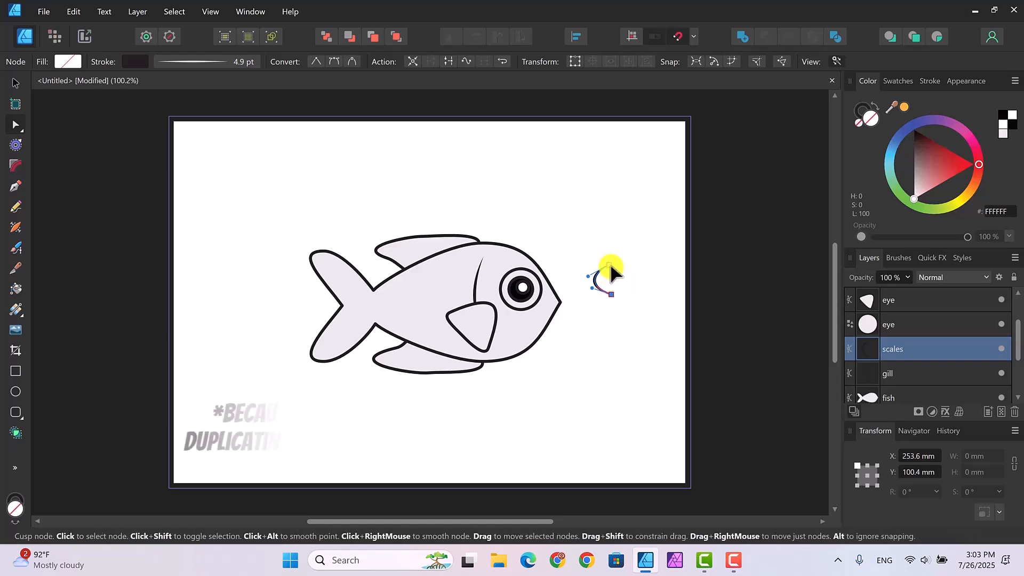
pyautogui.click(610, 265)
pyautogui.moveTo(610, 269); pyautogui.dragTo(609, 287)
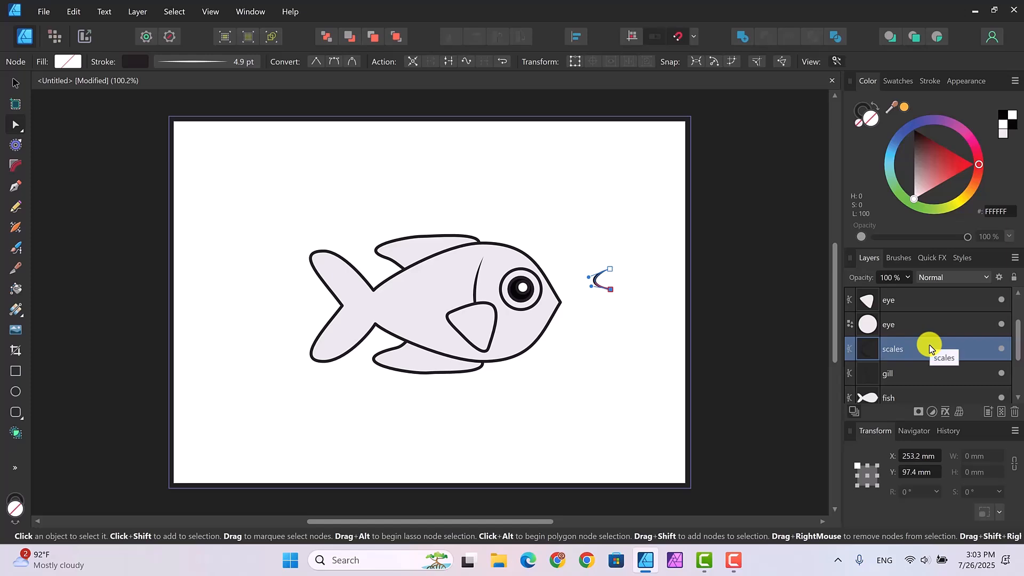
# Move the small scale mark onto the upper body behind the gill and set a duplicate slightly lower towards the tail
pyautogui.click(15, 83)
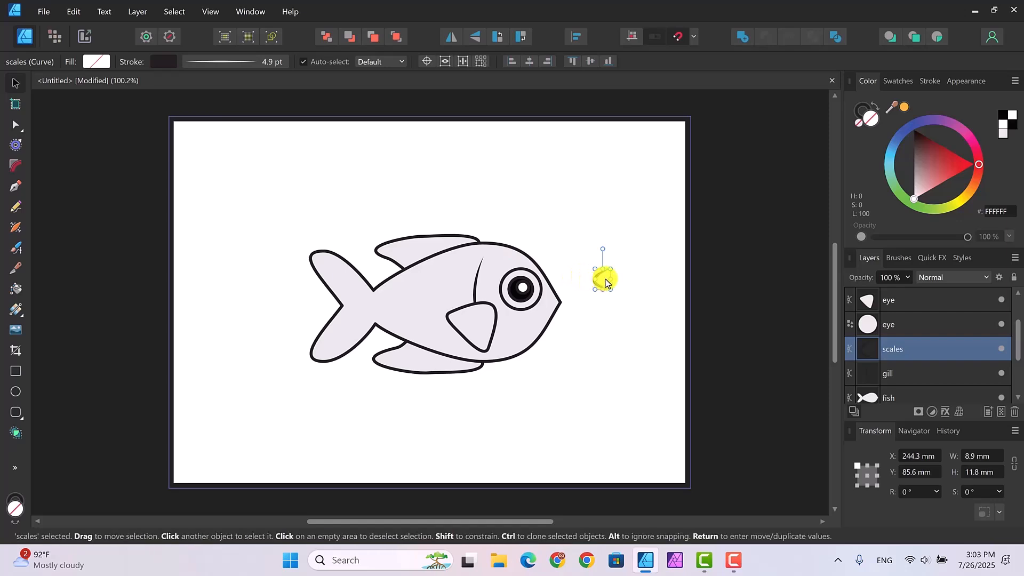
pyautogui.moveTo(601, 279); pyautogui.dragTo(457, 278)
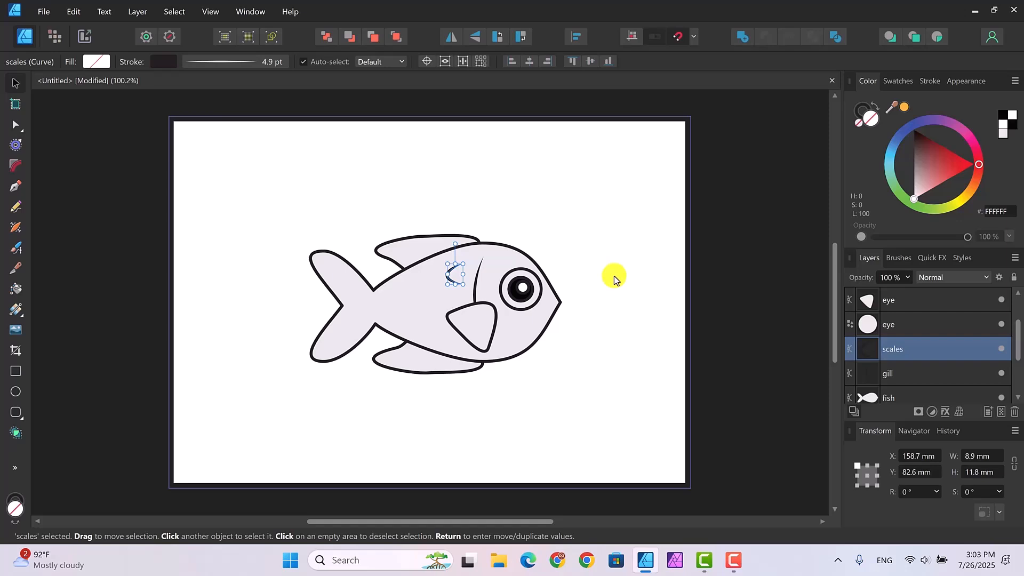
pyautogui.hotkey('ctrl', 'j')
pyautogui.hotkey('ctrl', 'j')
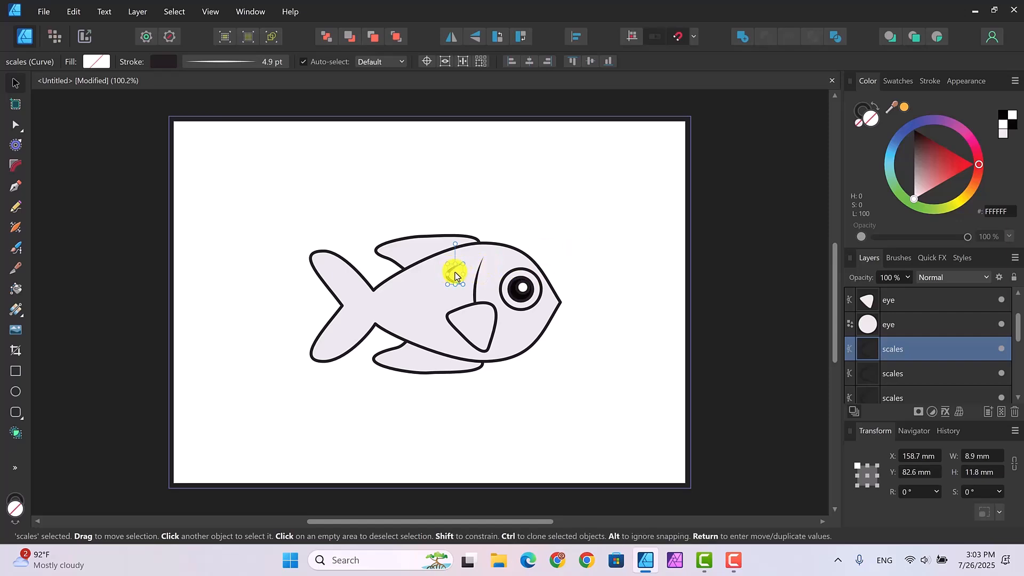
pyautogui.moveTo(455, 276); pyautogui.dragTo(430, 284)
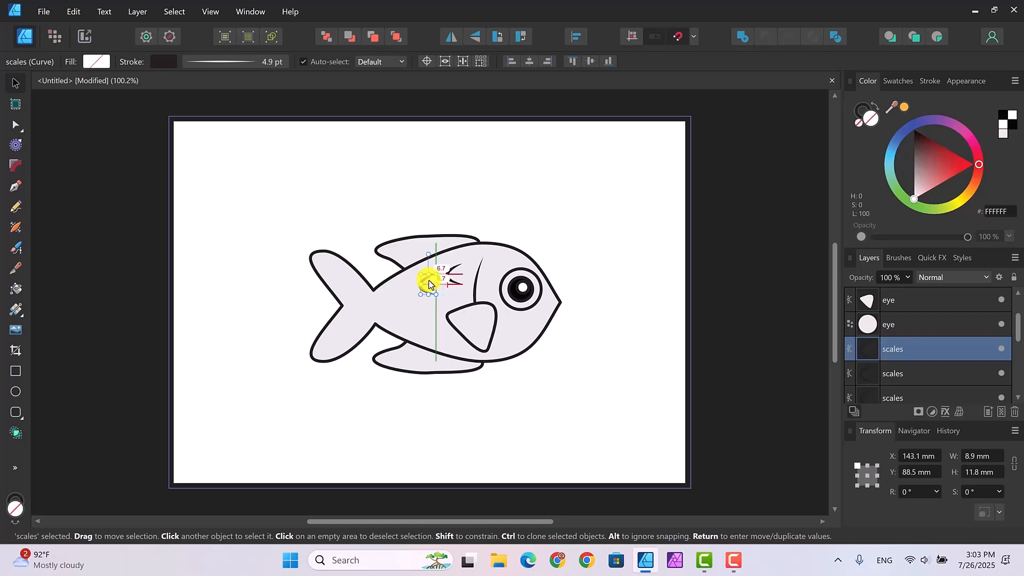
# Move another scale copy from behind the gill to directly below the scale nearer the tail
pyautogui.click(453, 277)
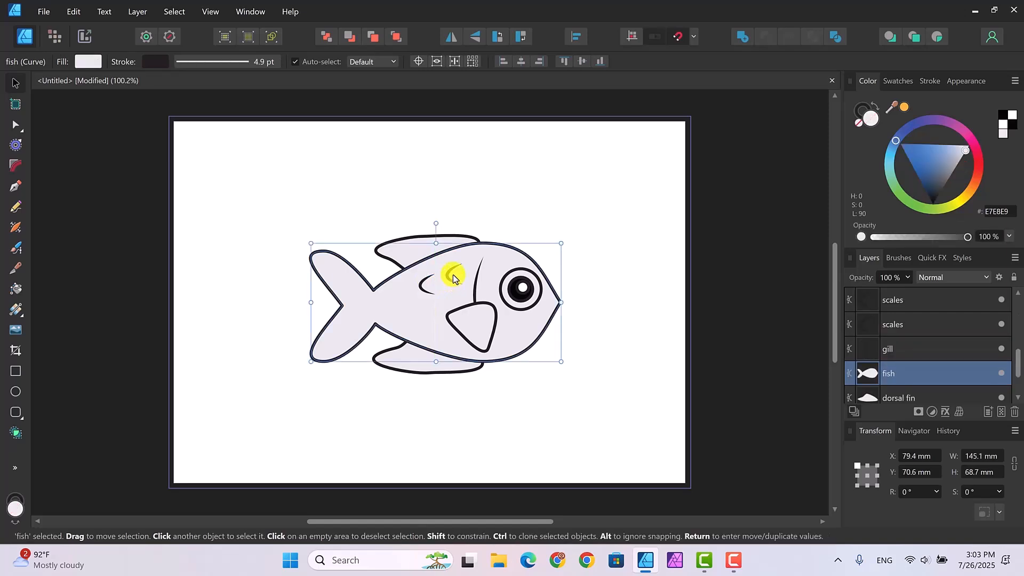
pyautogui.click(621, 305)
pyautogui.click(944, 348)
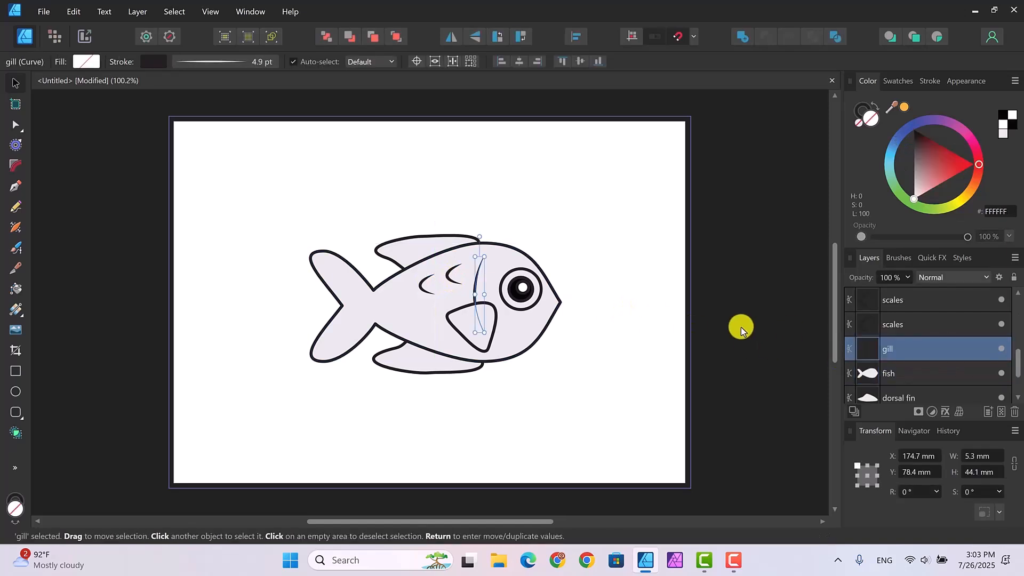
pyautogui.click(939, 322)
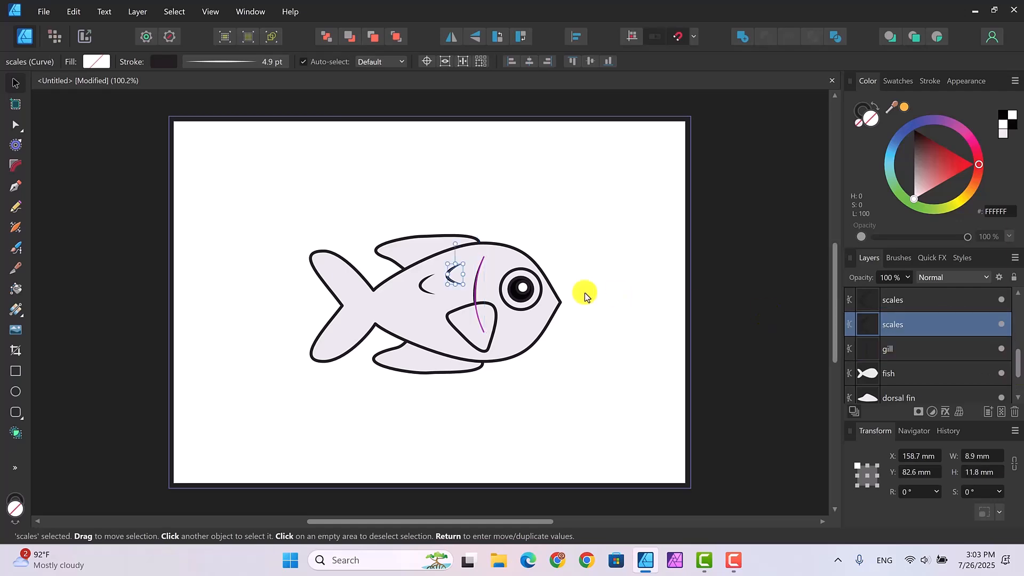
pyautogui.moveTo(462, 284); pyautogui.dragTo(427, 314)
# Move a further scale copy from behind the gill towards the tail, midway in height between the two stacked scales
pyautogui.click(454, 276)
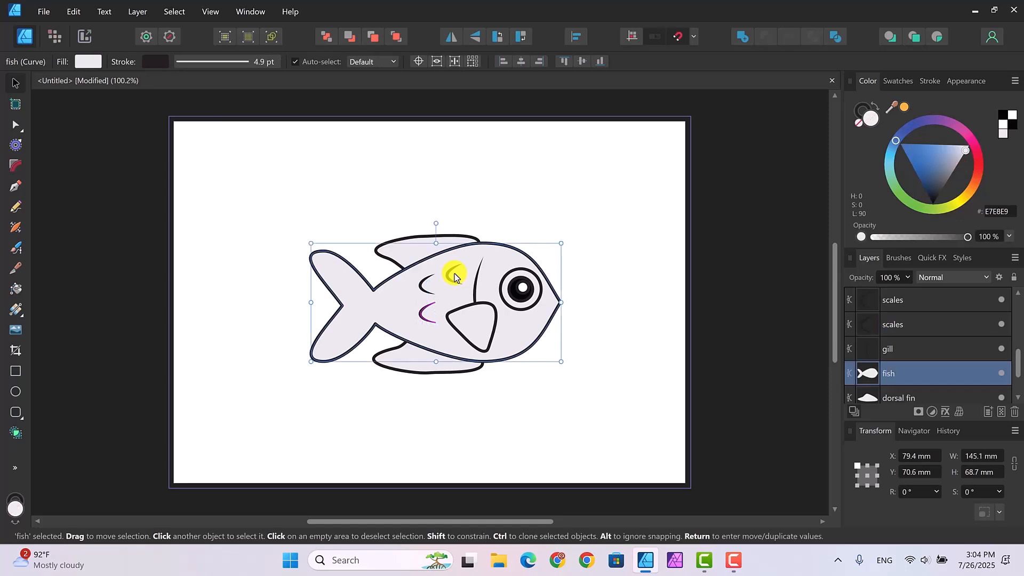
pyautogui.click(935, 351)
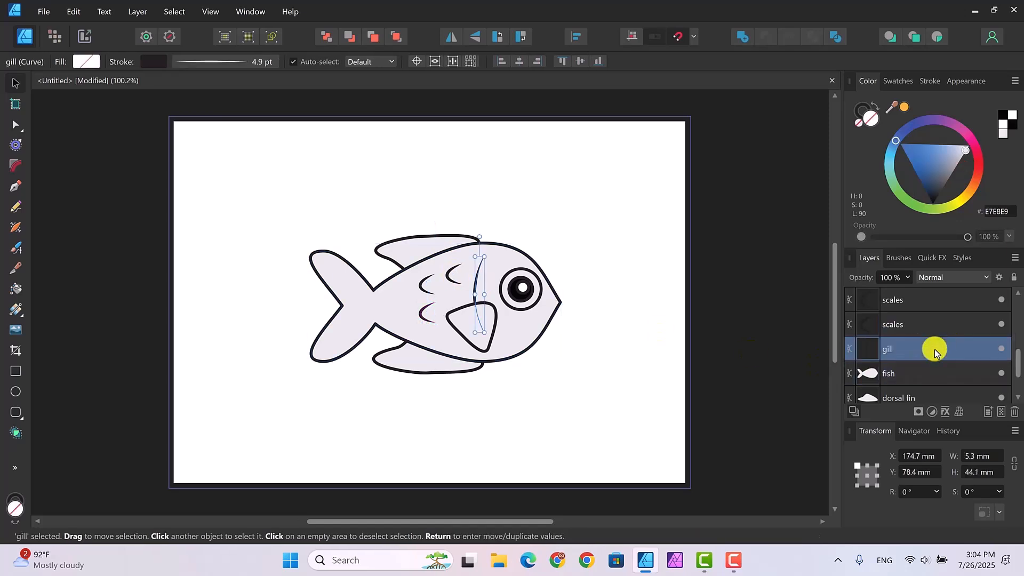
pyautogui.click(930, 327)
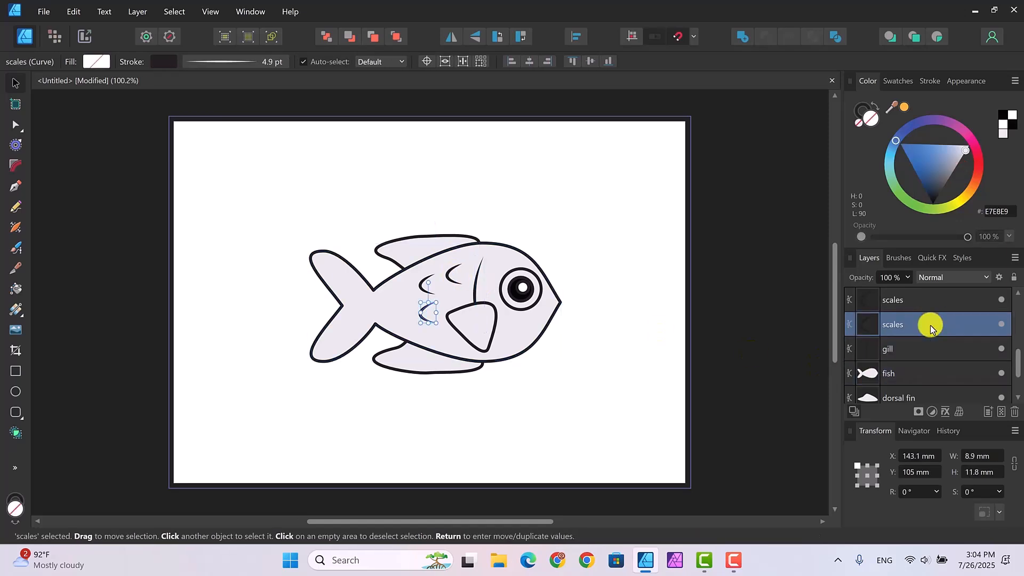
pyautogui.click(930, 299)
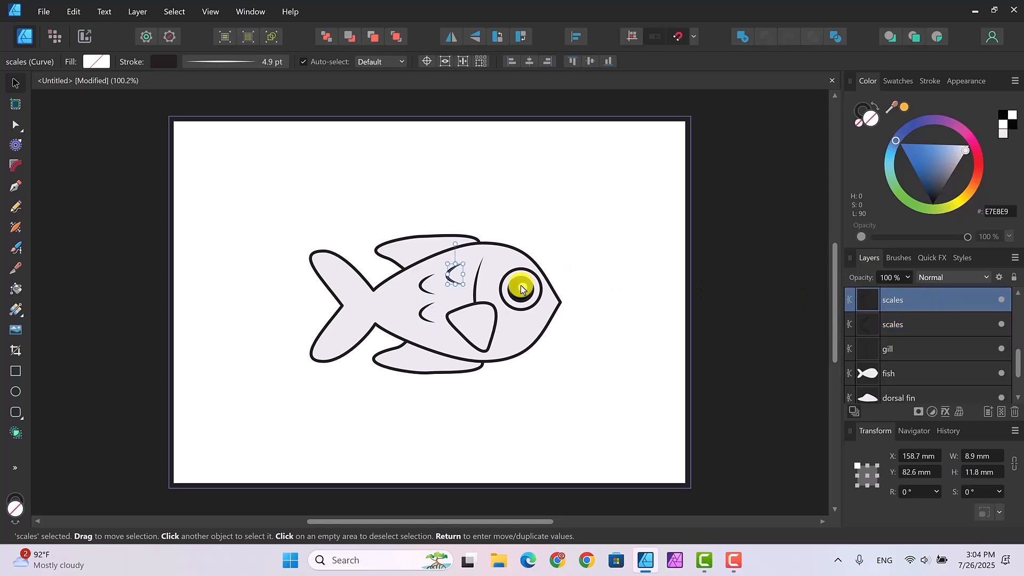
pyautogui.moveTo(457, 272); pyautogui.dragTo(402, 297)
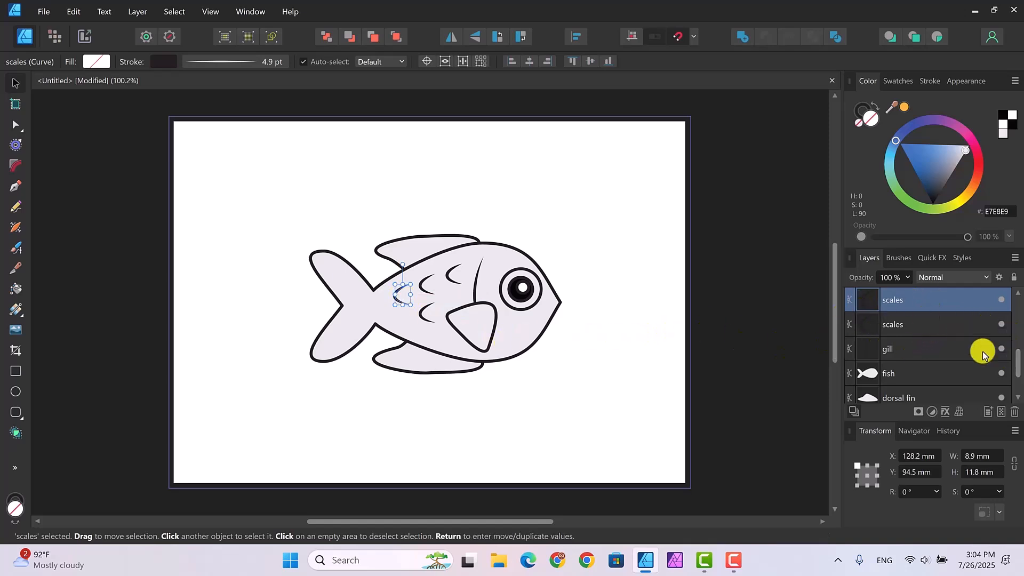
# Place one more scale copy just below the scale behind the gill, above the side fin, and clear the selection
pyautogui.moveTo(450, 270); pyautogui.dragTo(452, 272)
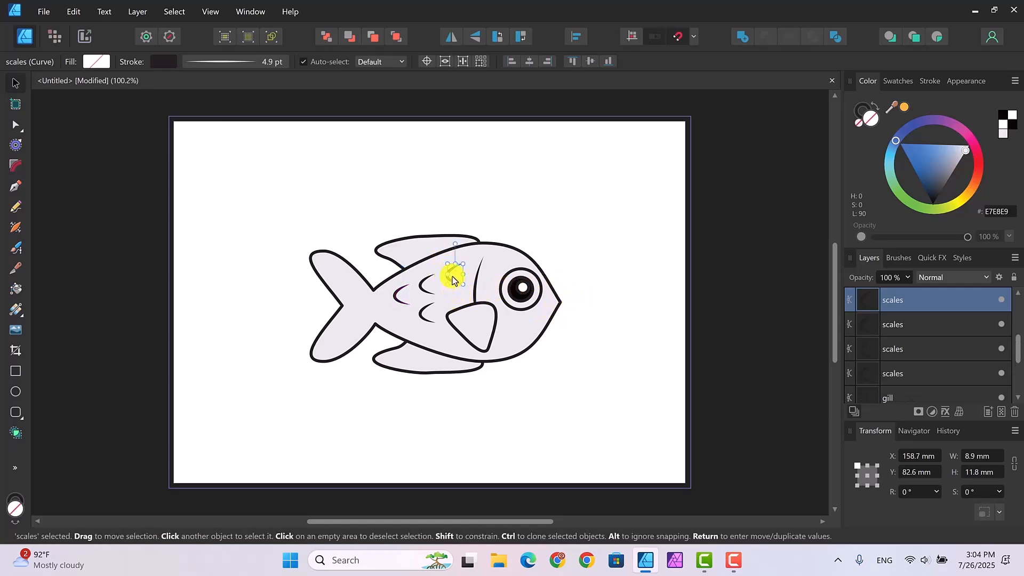
pyautogui.moveTo(453, 282); pyautogui.dragTo(448, 302)
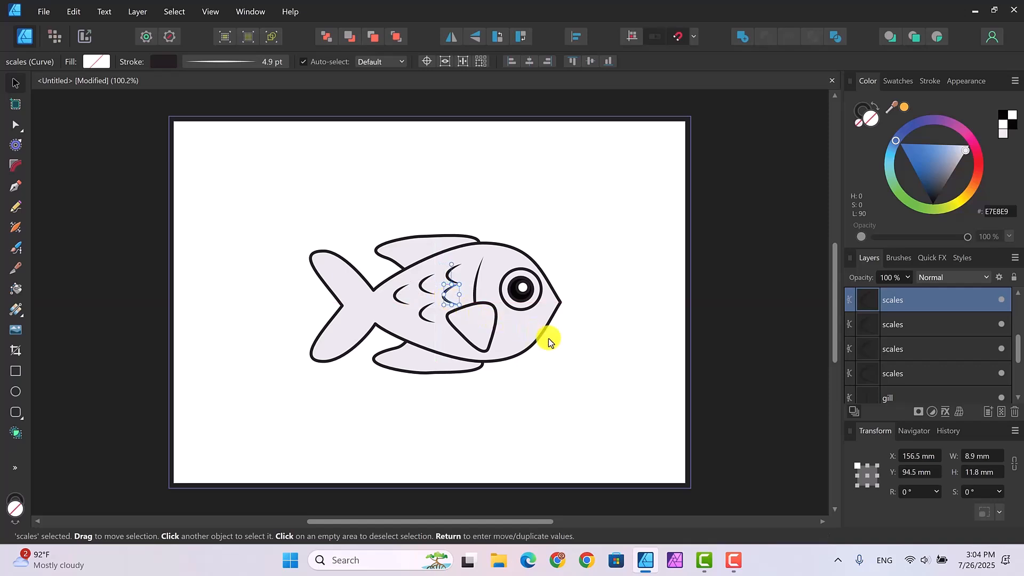
pyautogui.click(759, 352)
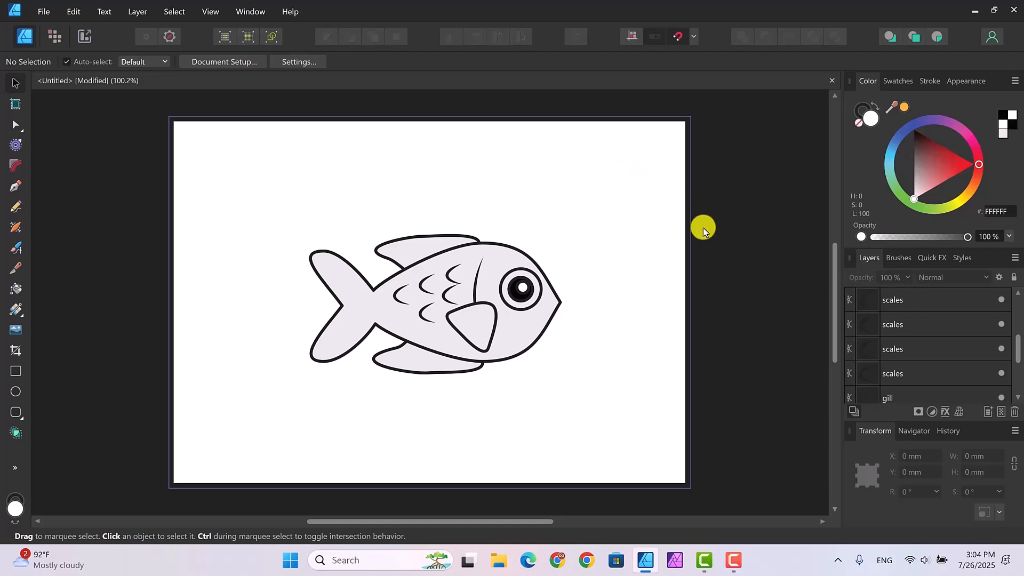
# Duplicate the gill arc into the empty area in front of the mouth and straighten the copy into a vertical line
pyautogui.click(900, 398)
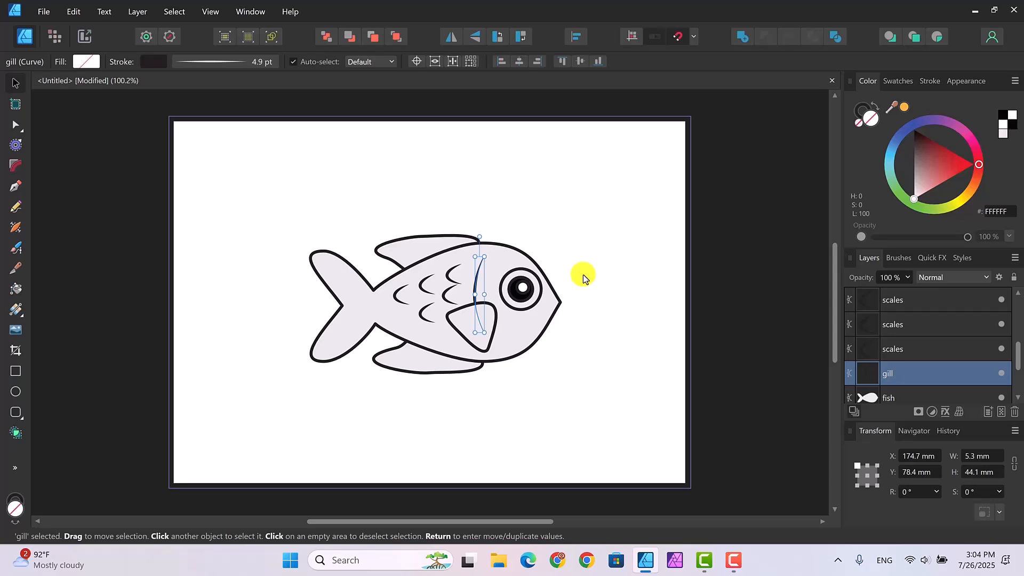
pyautogui.hotkey('ctrl', 'j')
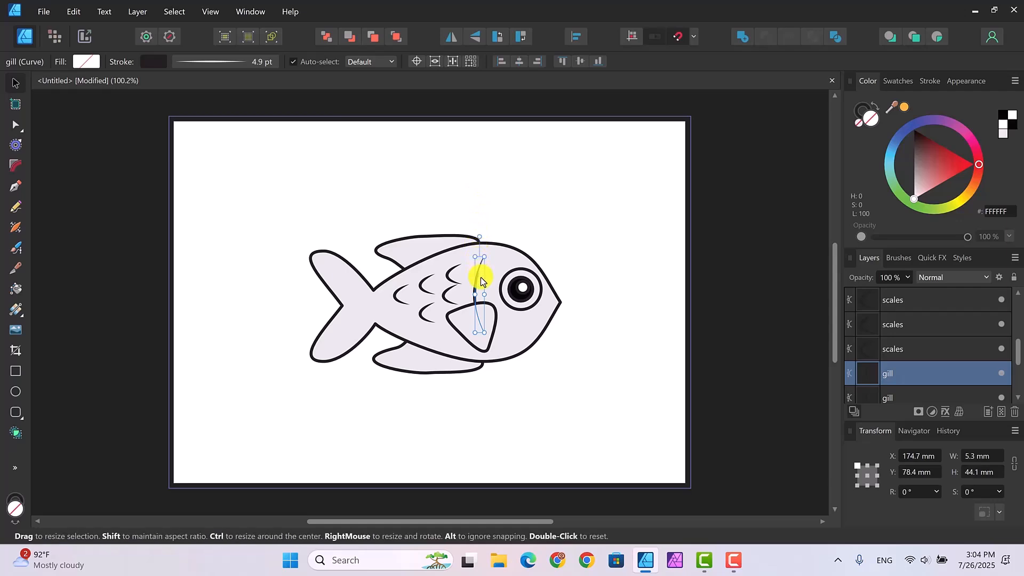
pyautogui.moveTo(482, 279); pyautogui.dragTo(595, 293)
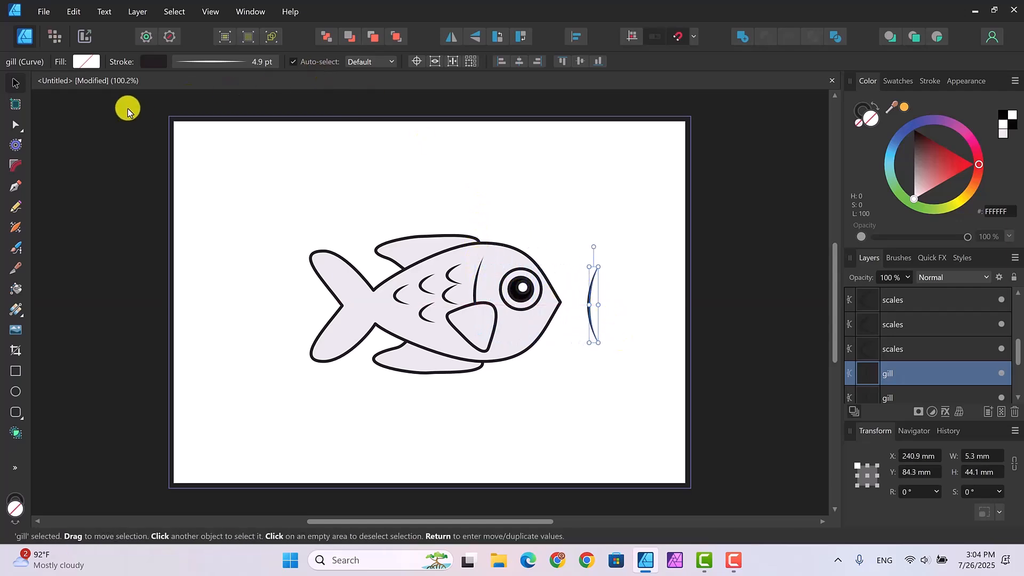
pyautogui.click(15, 126)
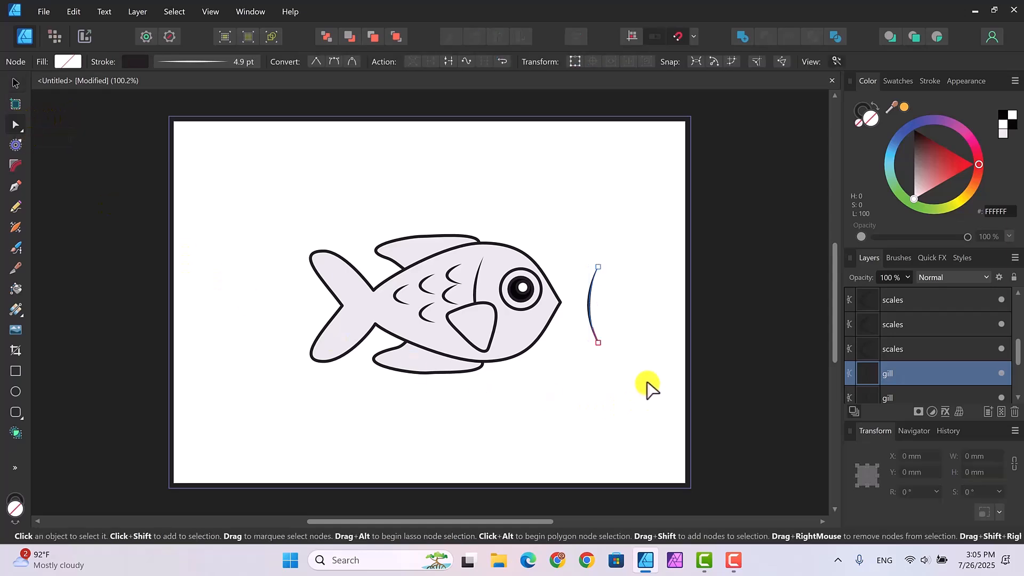
pyautogui.click(597, 342)
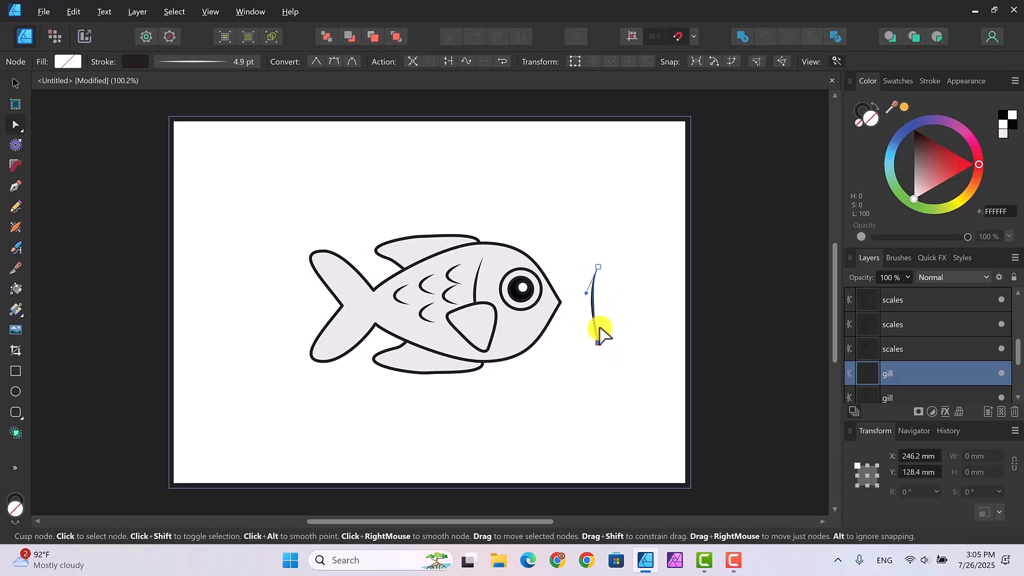
pyautogui.click(598, 266)
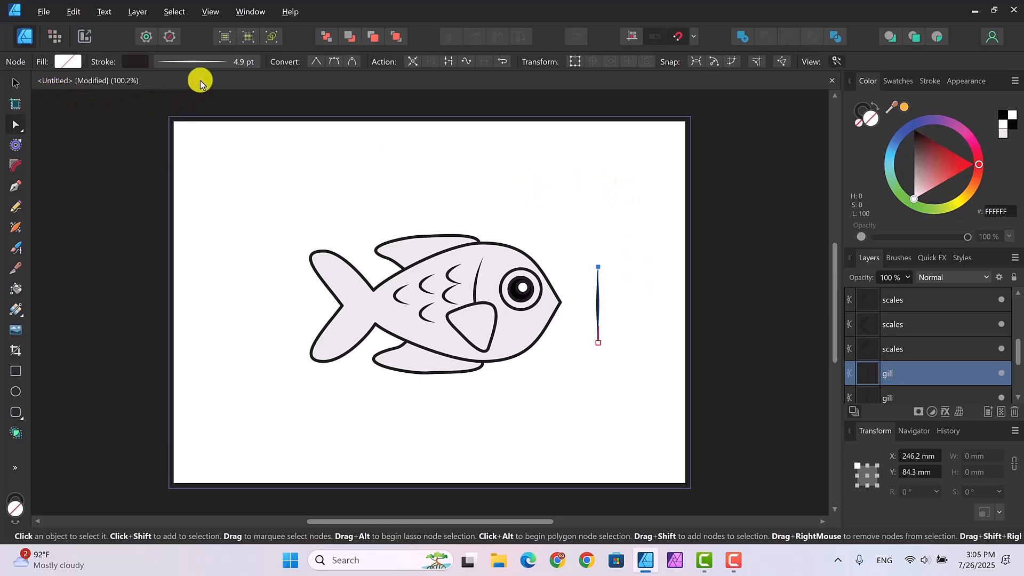
# Reset the straight line's stroke pressure profile and make it taper from full width at its upper end to nearly nothing at its lower end
pyautogui.click(187, 59)
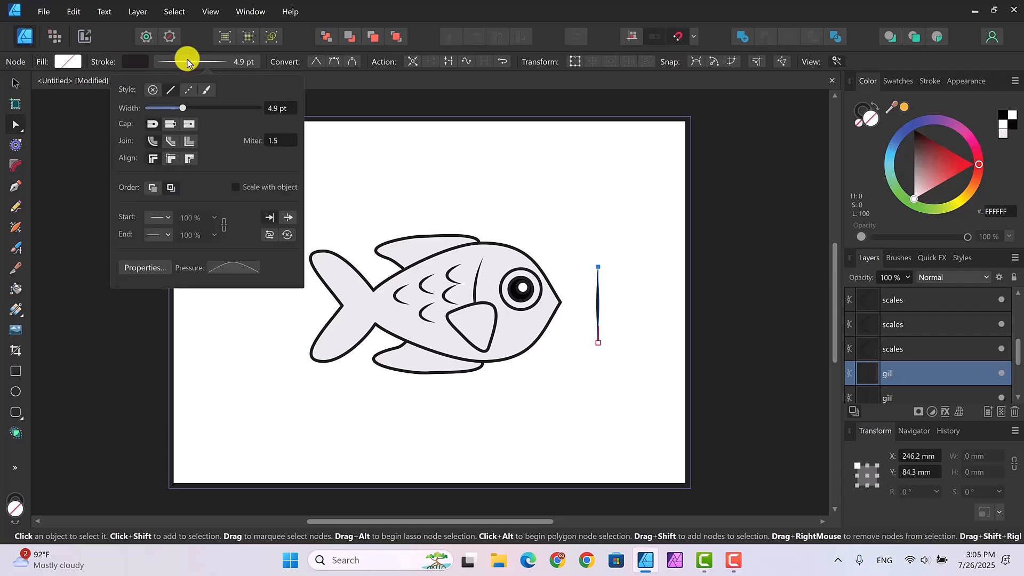
pyautogui.click(231, 268)
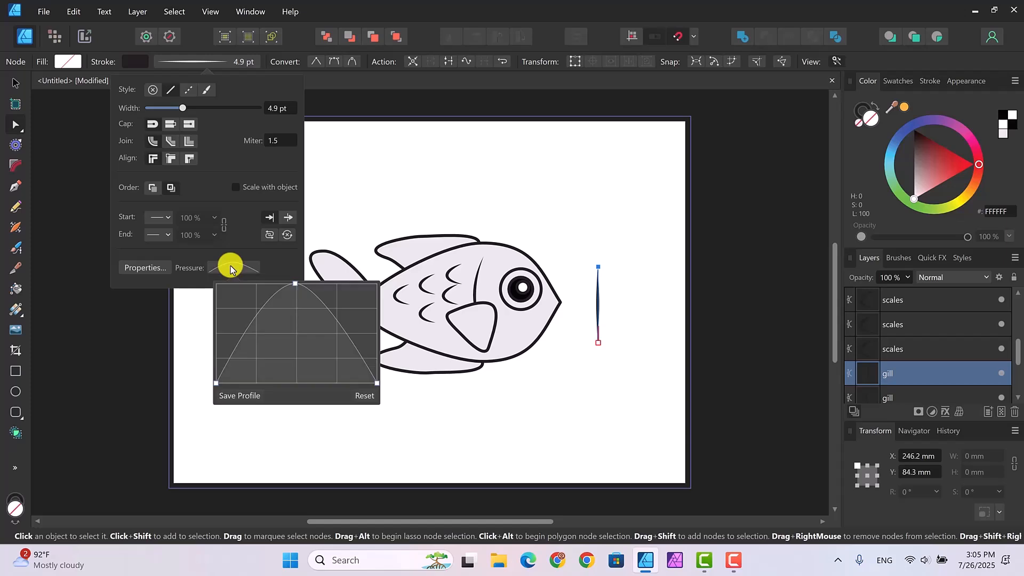
pyautogui.click(365, 396)
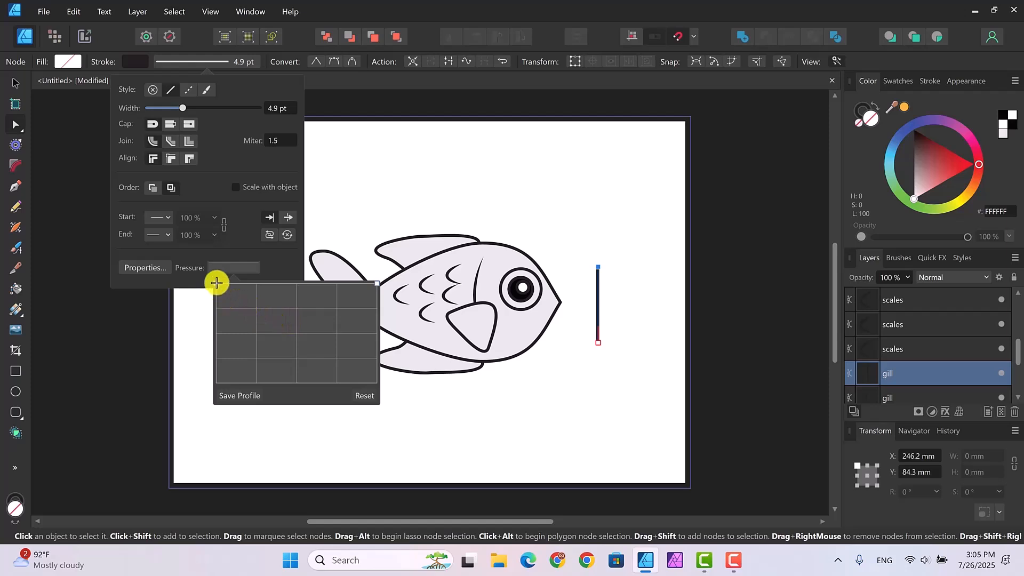
pyautogui.moveTo(216, 282)
pyautogui.mouseDown()
pyautogui.moveTo(218, 322)
pyautogui.moveTo(213, 308)
pyautogui.mouseUp()
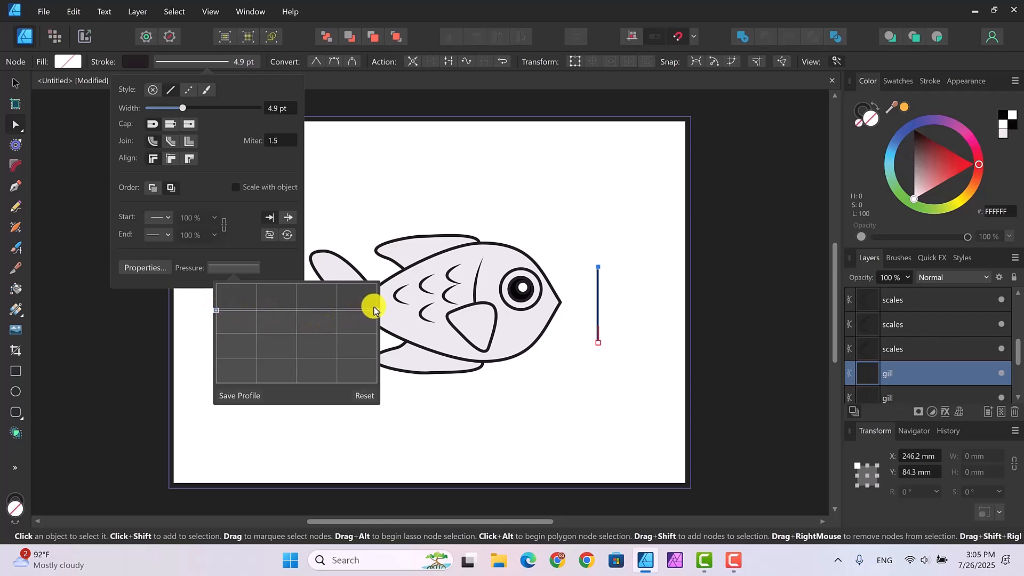
pyautogui.moveTo(374, 309); pyautogui.dragTo(369, 381)
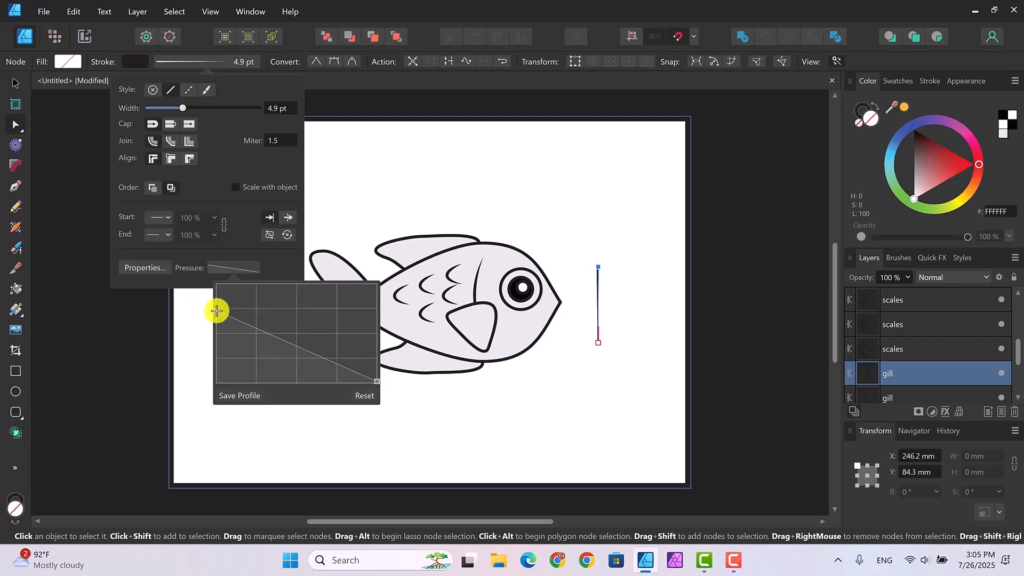
pyautogui.moveTo(216, 310); pyautogui.dragTo(218, 283)
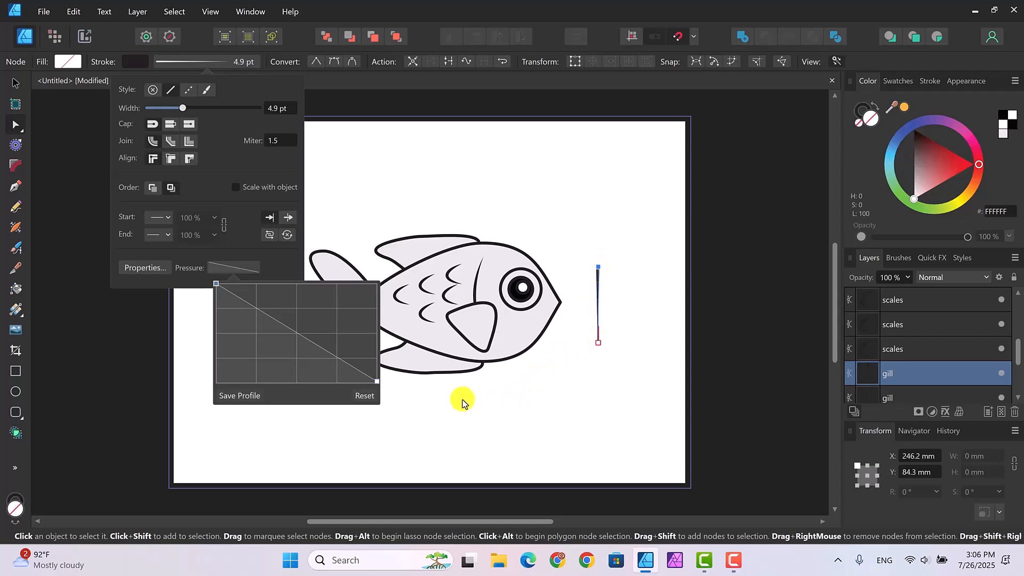
pyautogui.click(713, 367)
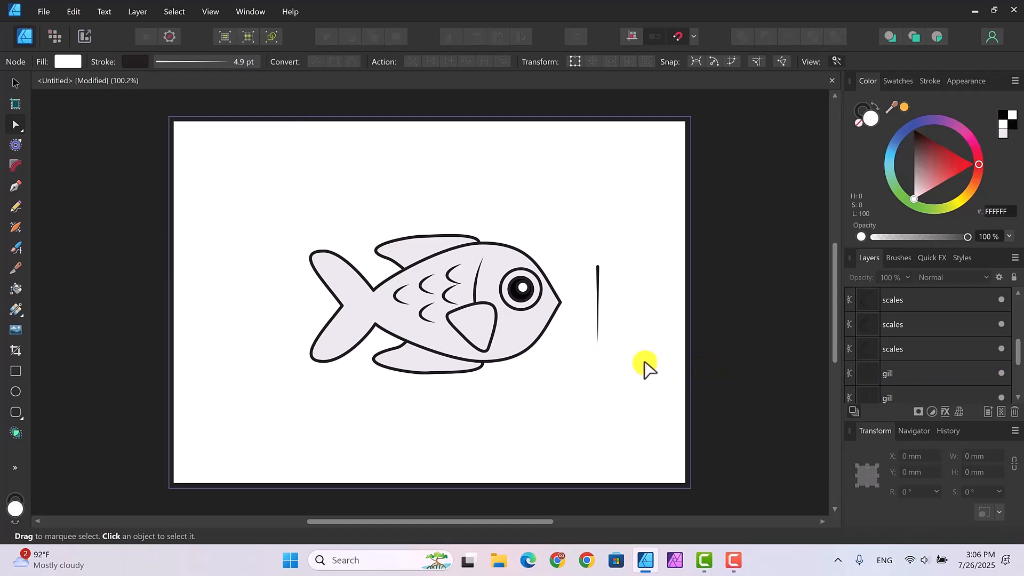
# Shorten the tapered line to about 14.5 mm, tilt it to about 70°, and place it across the rear part of the bottom fin
pyautogui.click(597, 307)
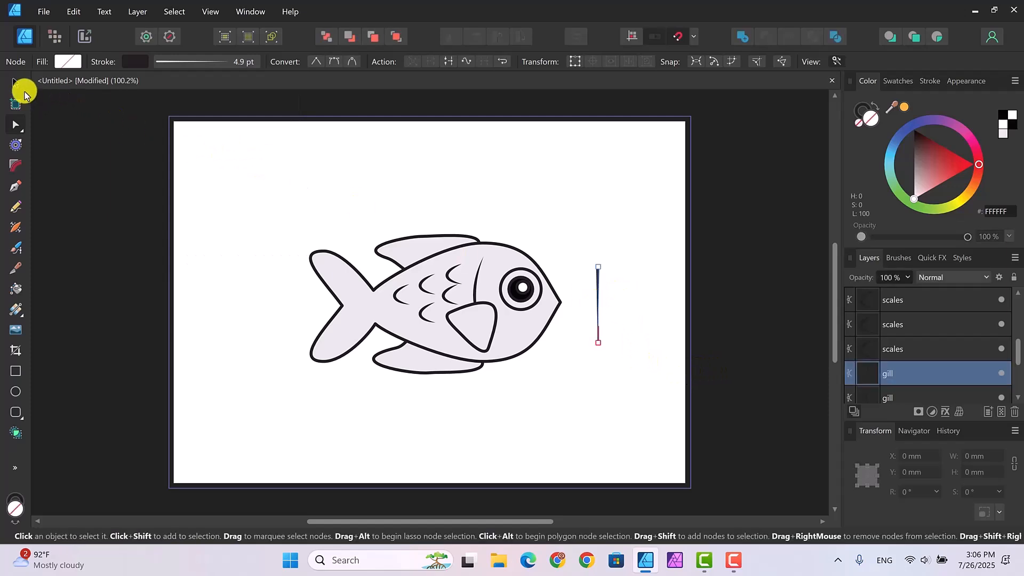
pyautogui.click(18, 84)
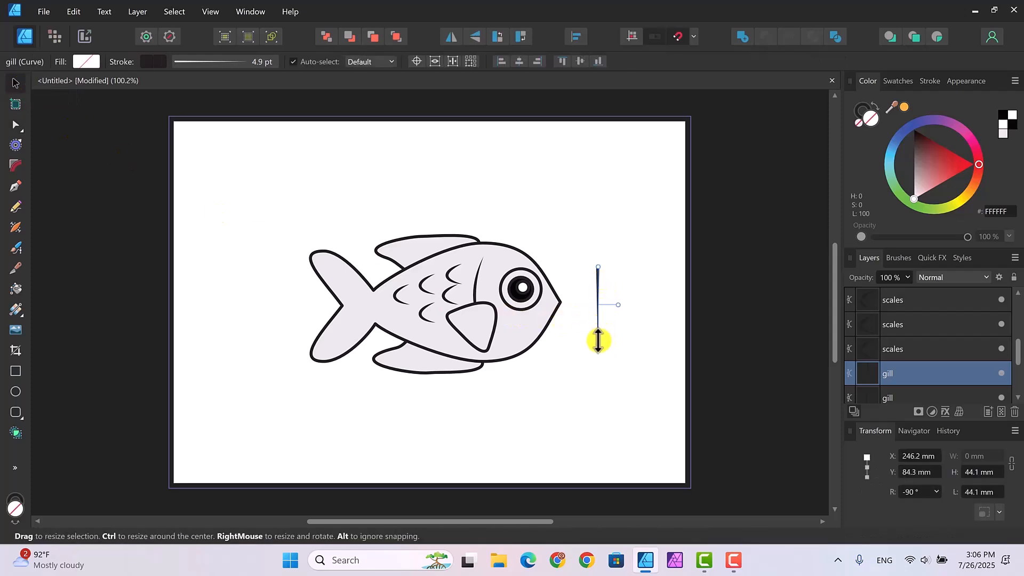
pyautogui.moveTo(598, 341); pyautogui.dragTo(596, 306)
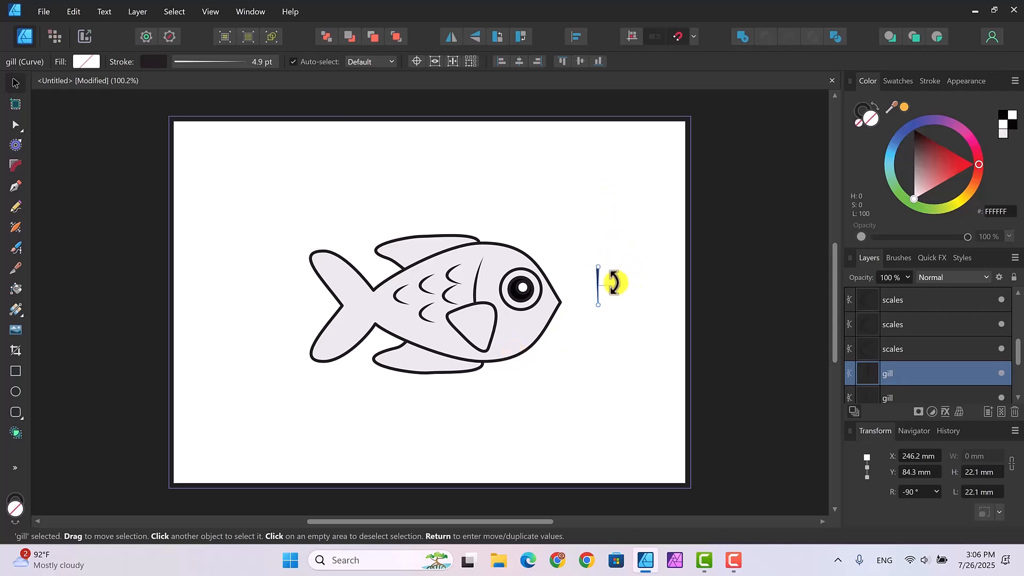
pyautogui.moveTo(617, 279); pyautogui.dragTo(412, 345)
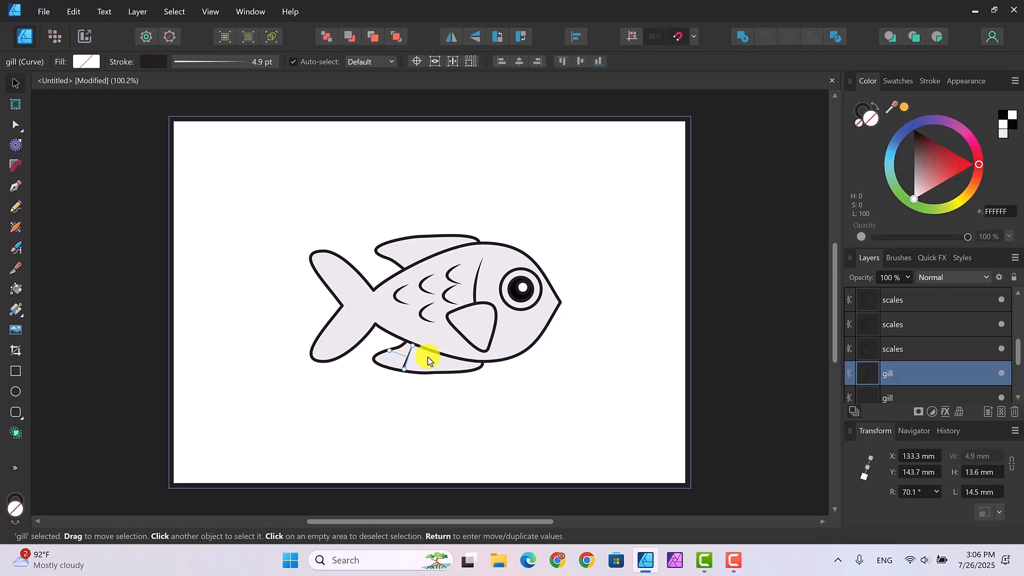
pyautogui.click(520, 381)
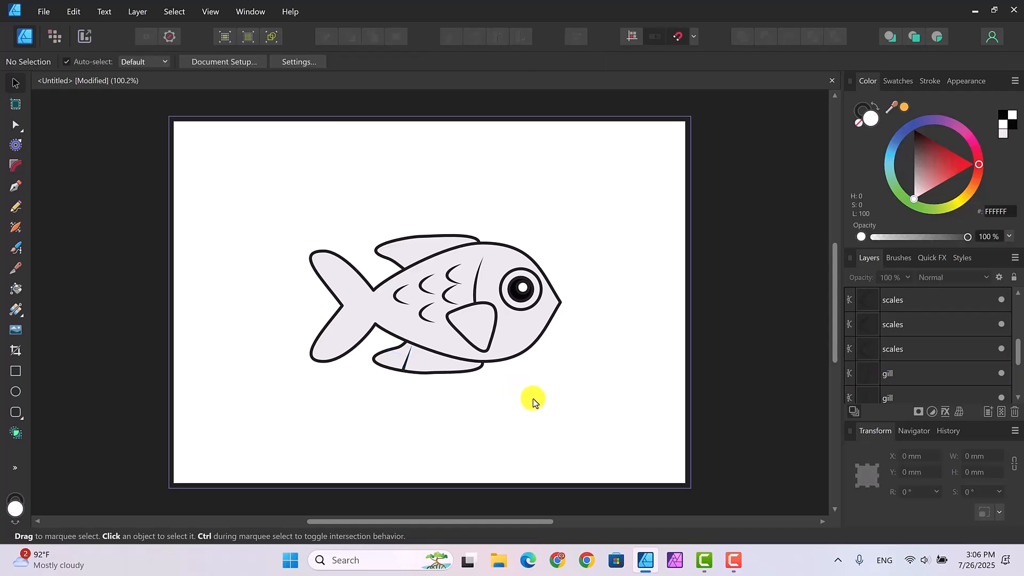
# Place three copies of the bottom fin's line side by side towards the head, with the last one shortened to about 9.8 mm
pyautogui.click(405, 360)
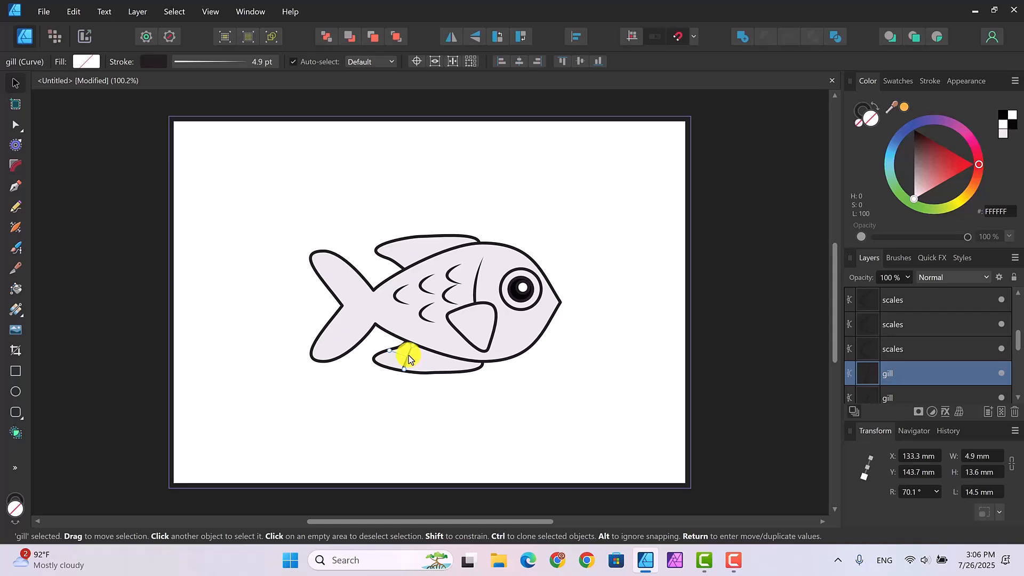
pyautogui.moveTo(420, 361)
pyautogui.mouseDown()
pyautogui.moveTo(427, 364)
pyautogui.moveTo(406, 360)
pyautogui.moveTo(441, 367)
pyautogui.moveTo(446, 353)
pyautogui.mouseUp()
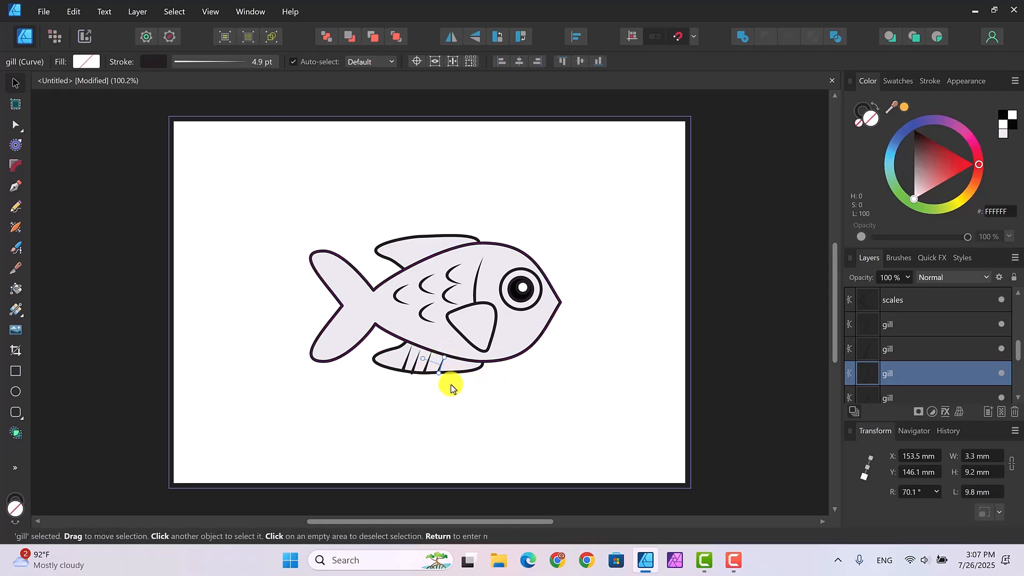
# Nudge the second and fourth lines from the tail slightly upward so they sit within the bottom fin's outline
pyautogui.click(408, 367)
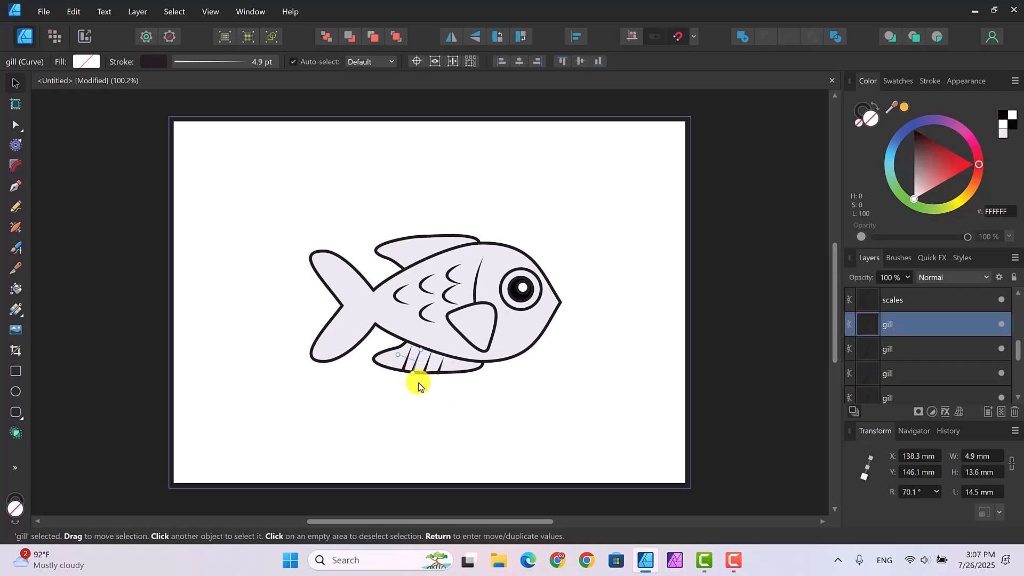
pyautogui.press('Up')
pyautogui.click(449, 388)
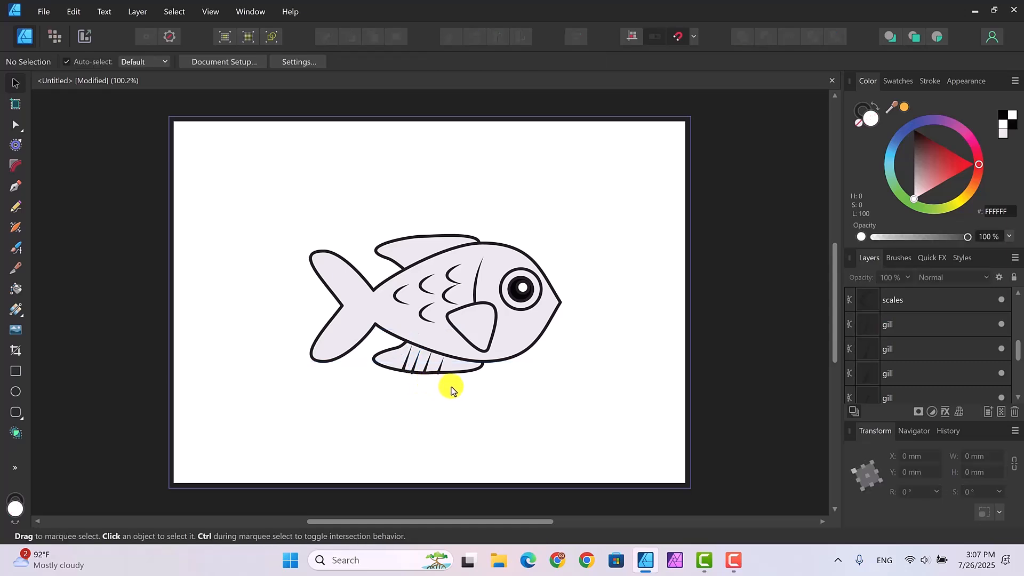
pyautogui.click(411, 370)
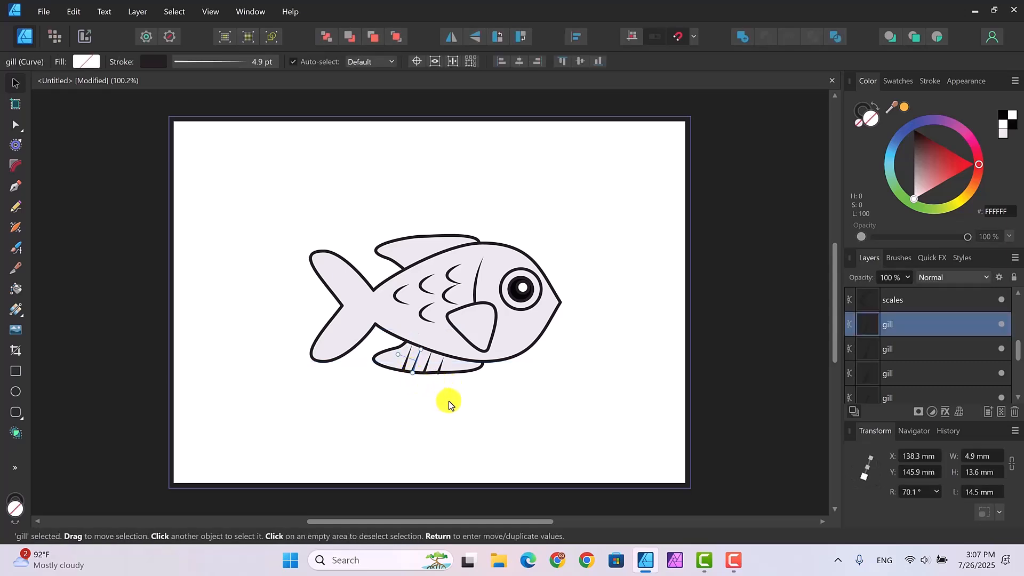
pyautogui.press('Up')
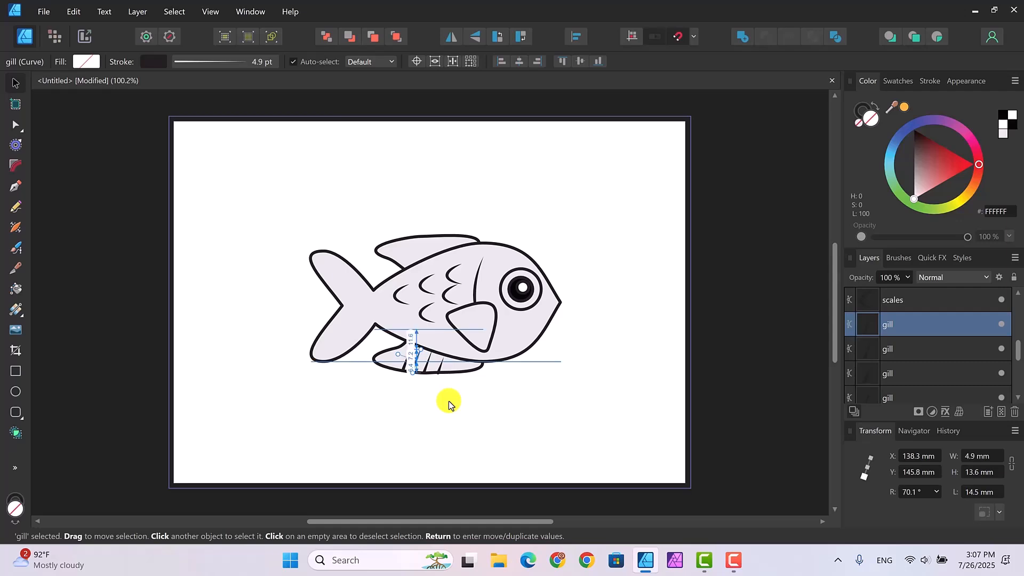
pyautogui.click(476, 401)
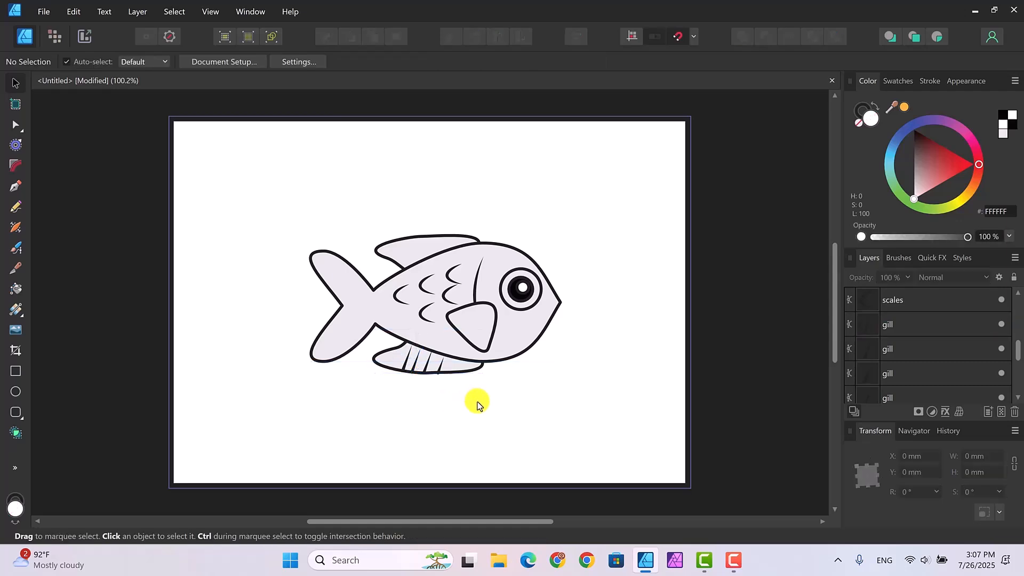
pyautogui.click(436, 365)
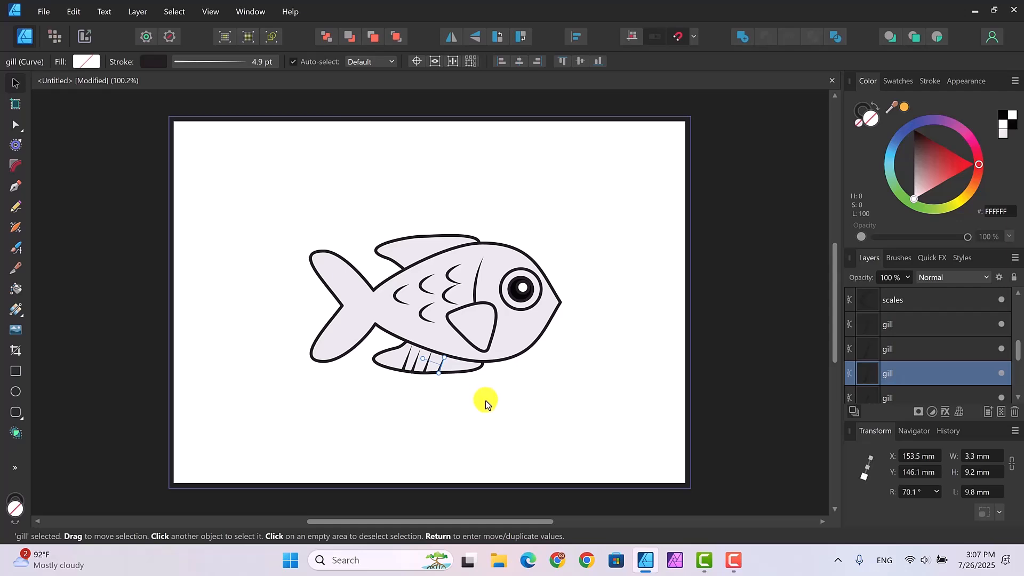
pyautogui.press('Up')
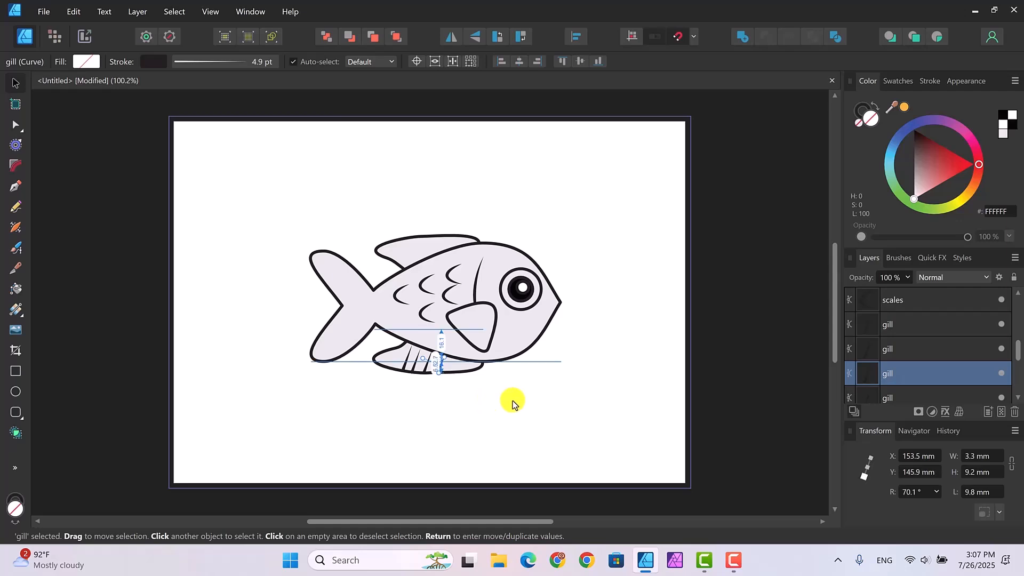
pyautogui.click(513, 401)
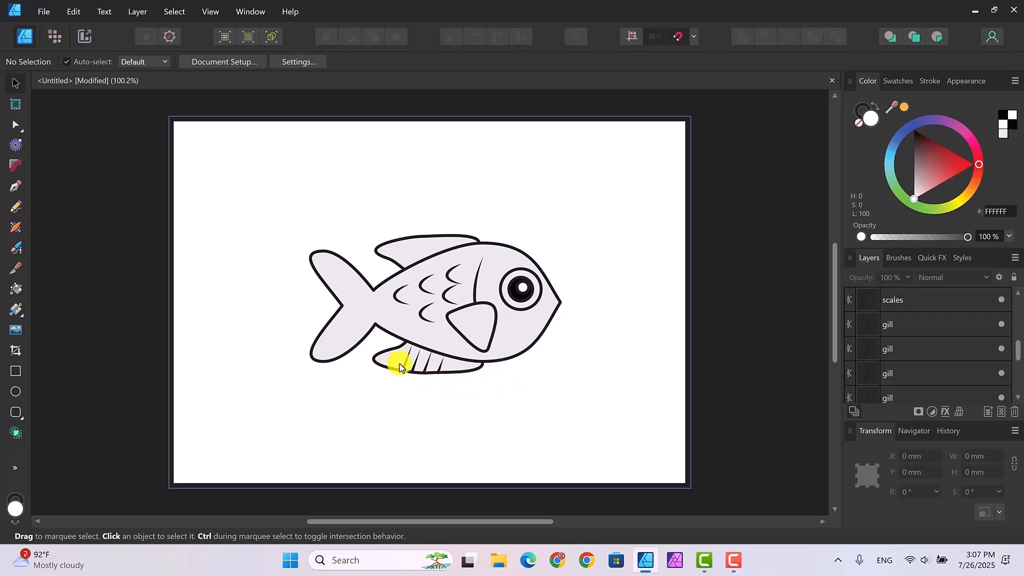
# Rename the layers of the two bottom fin lines nearest the tail as decor
pyautogui.click(403, 365)
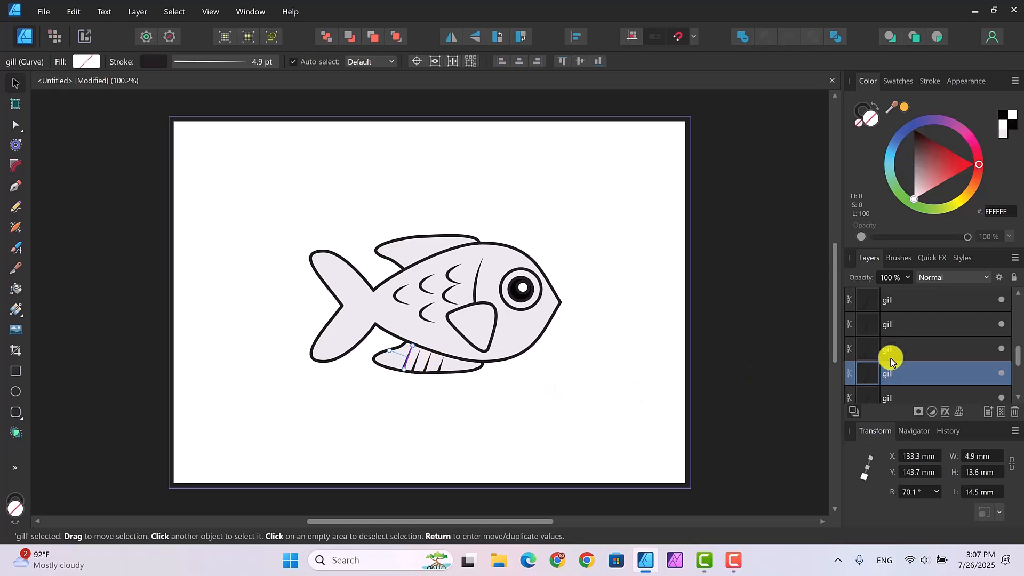
pyautogui.doubleClick(888, 373)
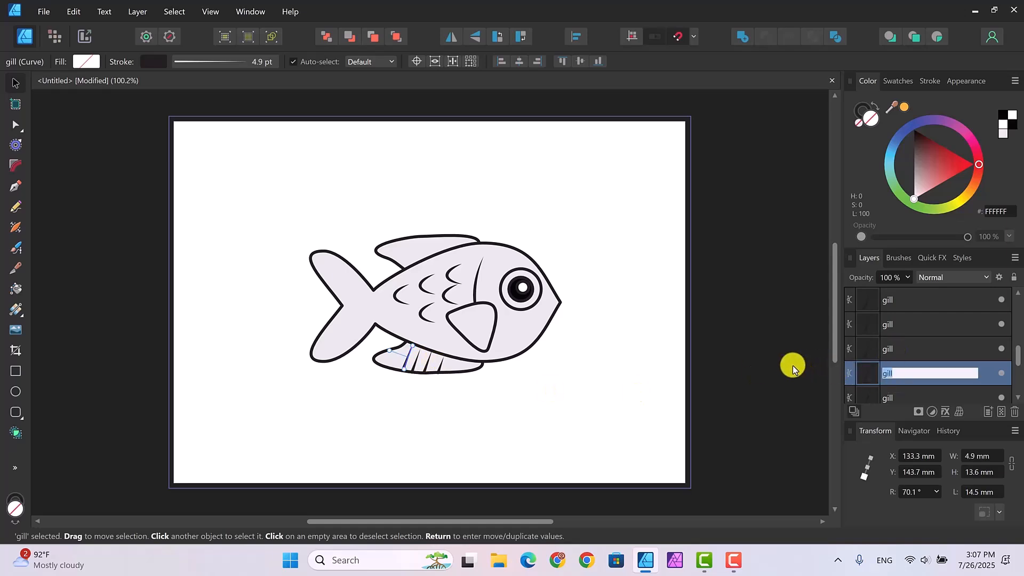
pyautogui.write('decor')
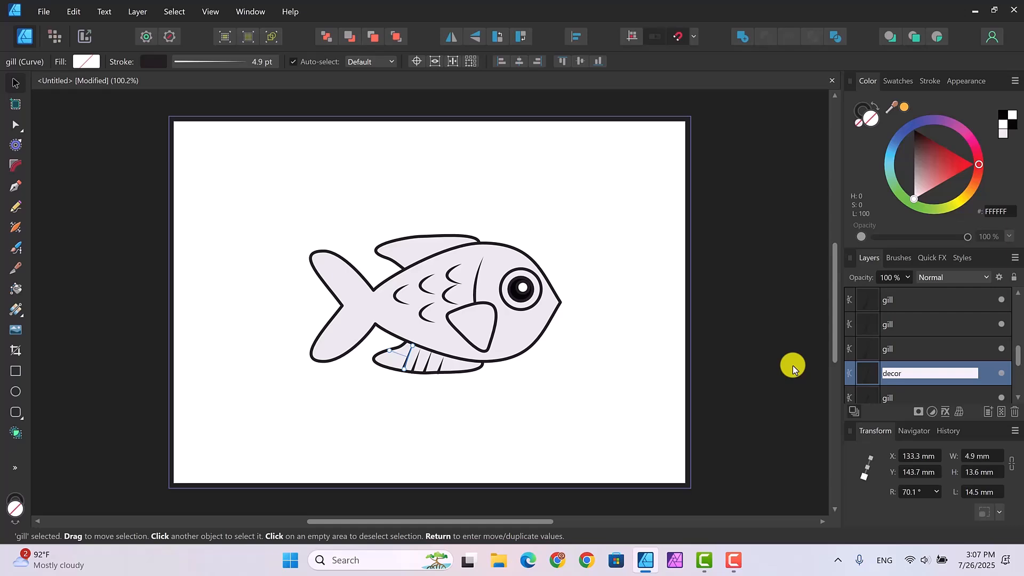
pyautogui.press('Return')
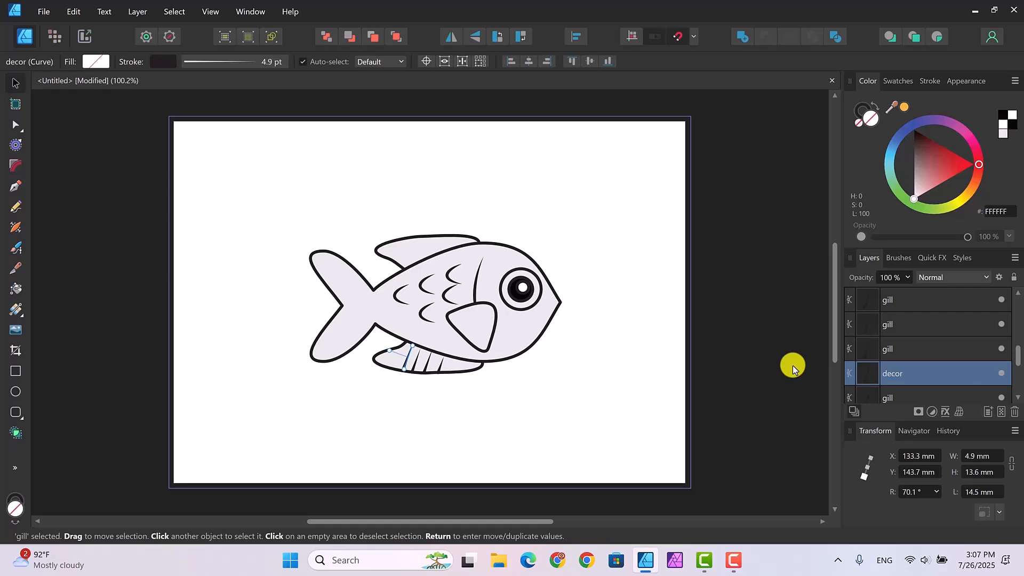
pyautogui.click(411, 368)
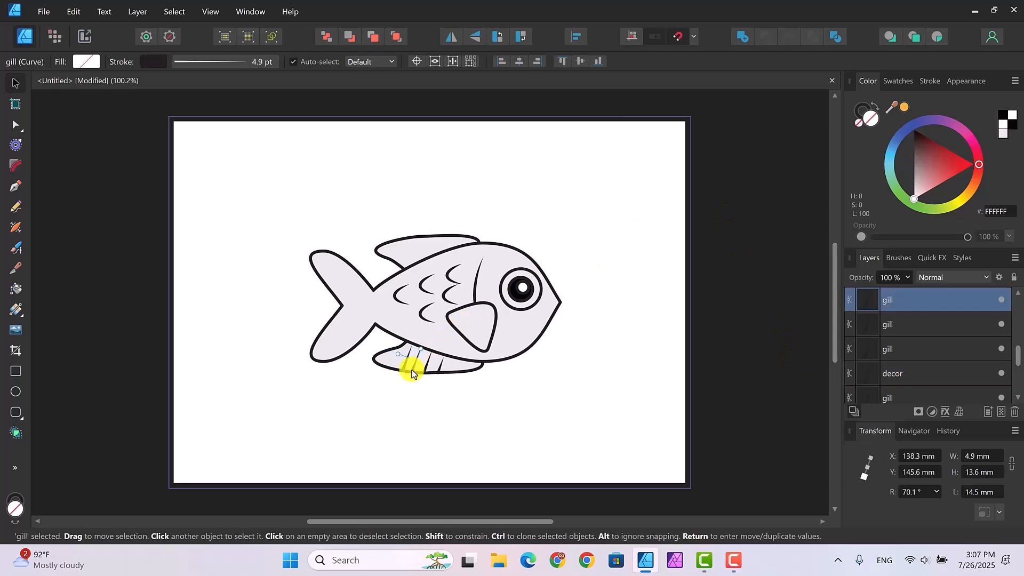
pyautogui.doubleClick(884, 301)
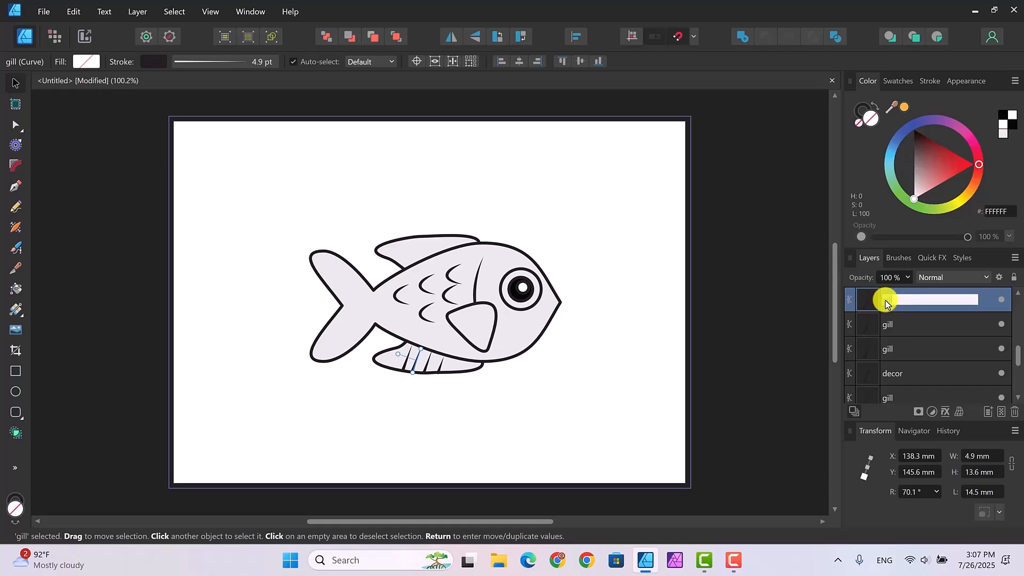
pyautogui.write('decor')
pyautogui.press('Return')
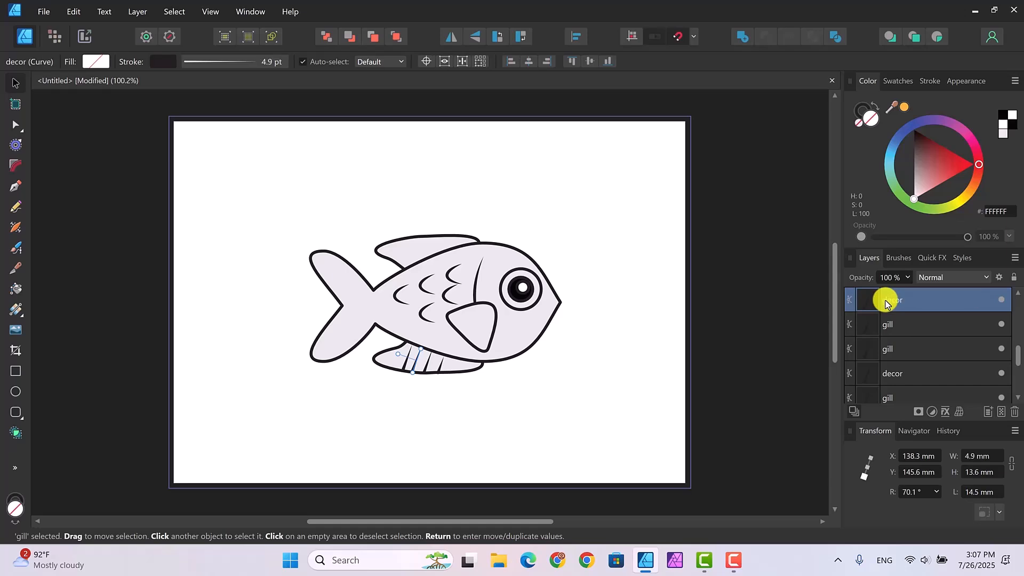
# Rename the layers of the two bottom fin lines nearest the head as decor
pyautogui.click(428, 361)
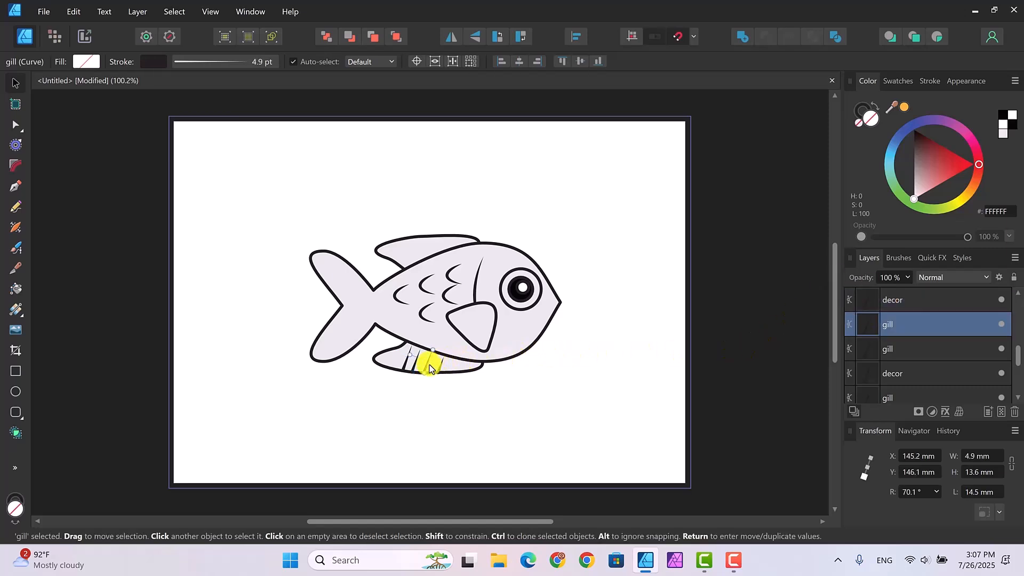
pyautogui.doubleClick(887, 326)
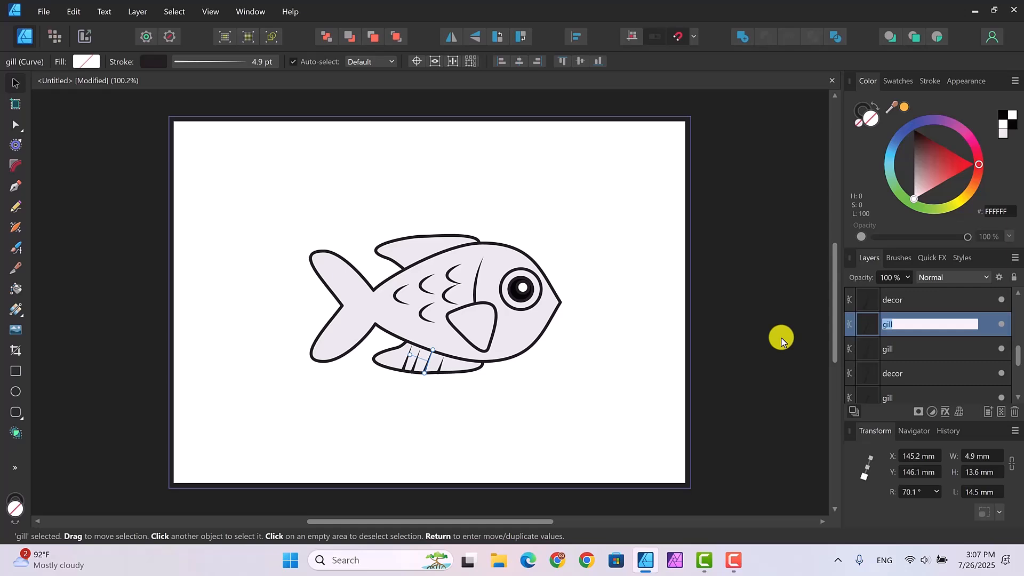
pyautogui.write('decor')
pyautogui.press('Return')
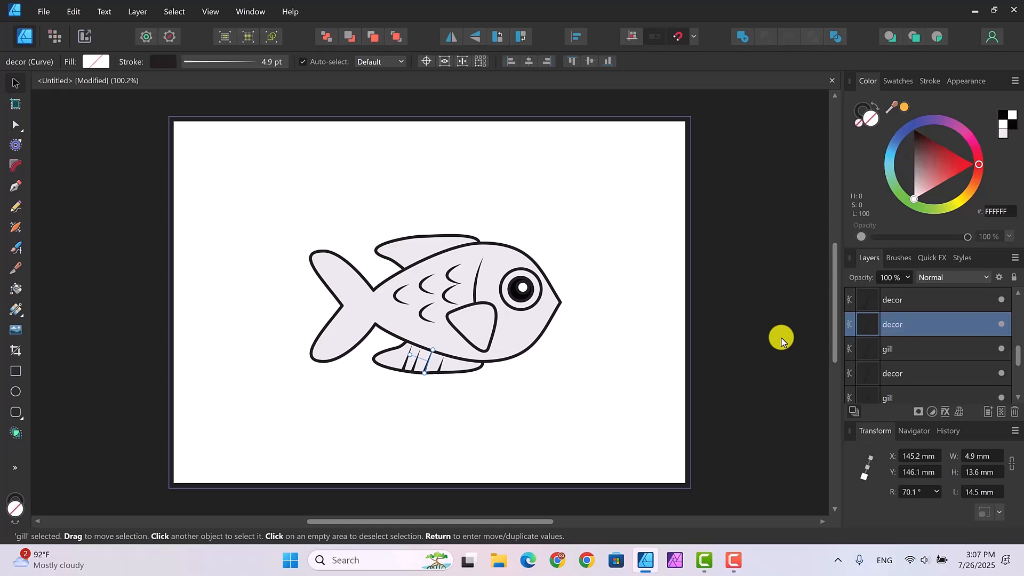
pyautogui.click(441, 364)
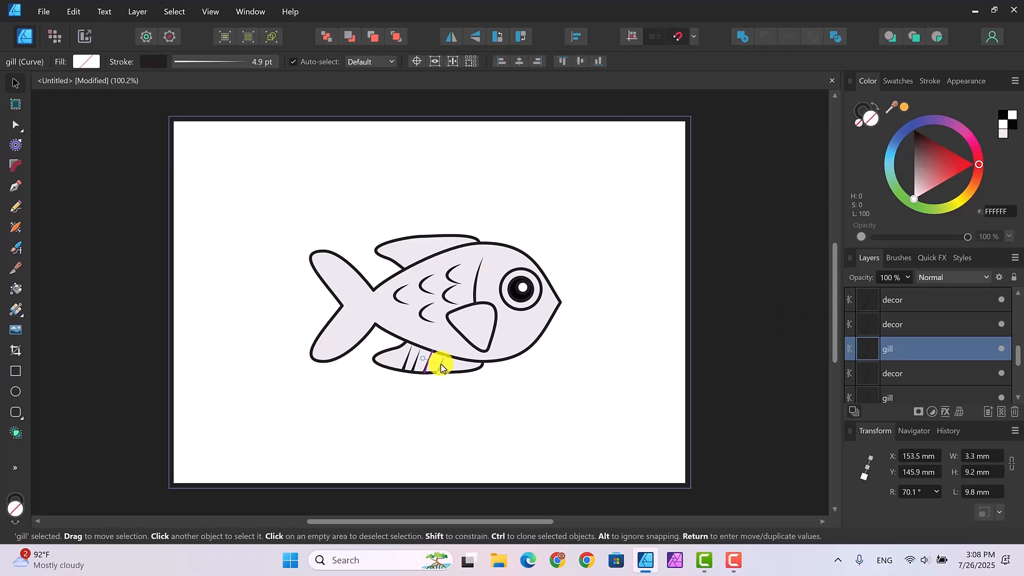
pyautogui.doubleClick(886, 349)
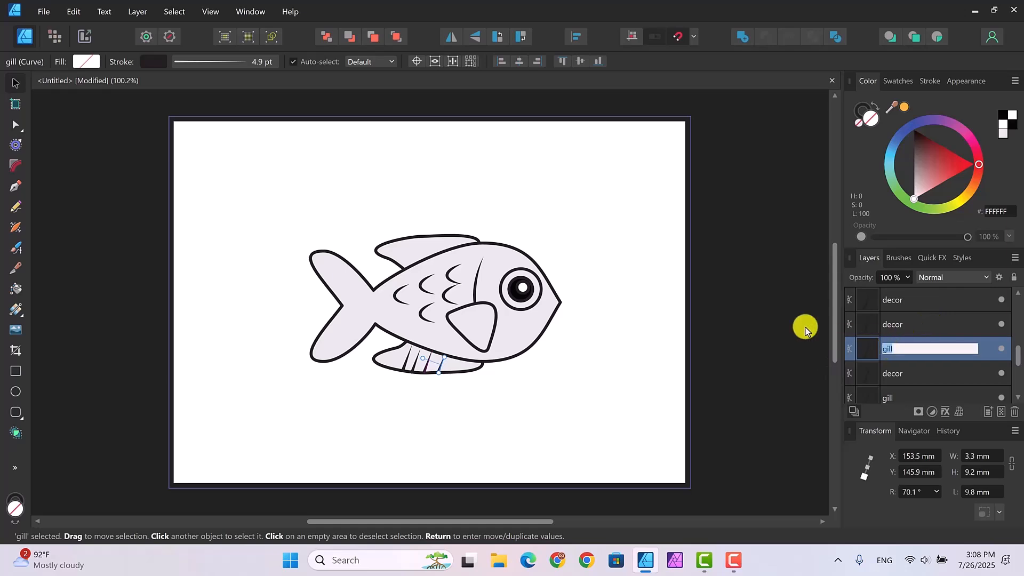
pyautogui.write('decor')
pyautogui.press('Return')
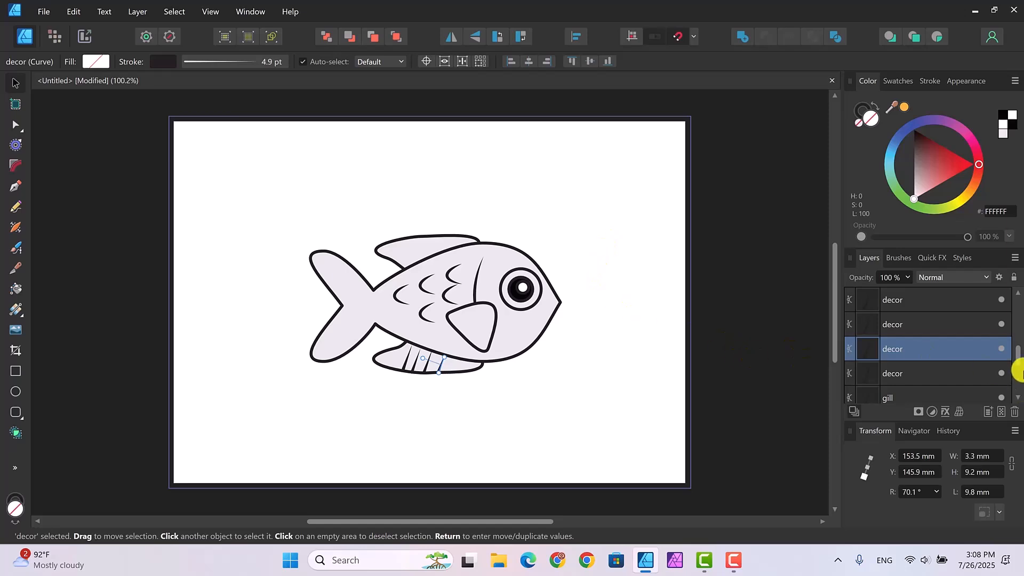
# Select all four decor lines in the bottom fin together, then copy and paste them in place
pyautogui.keyDown('ctrl'); pyautogui.click(923, 371); pyautogui.keyUp('ctrl')
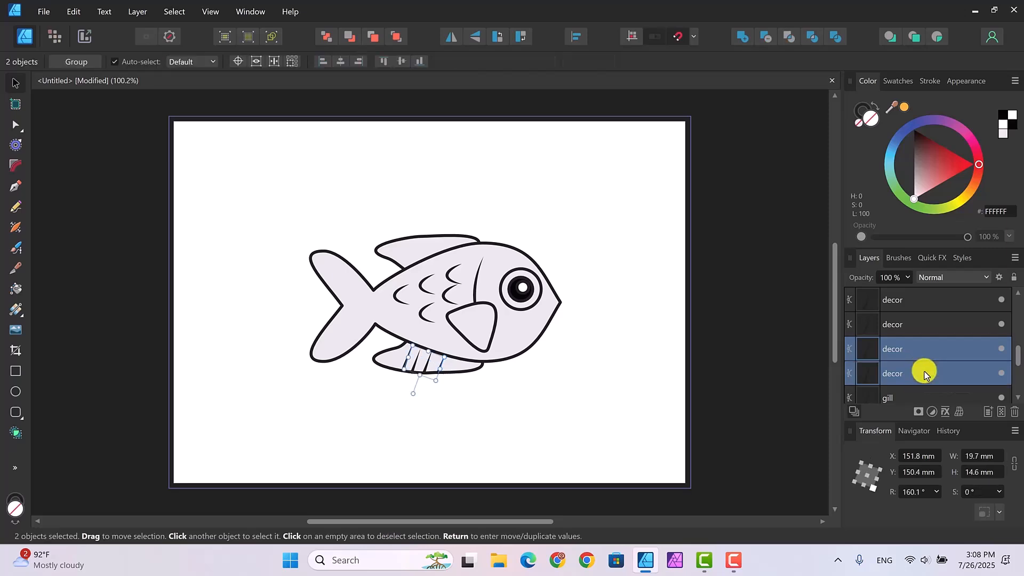
pyautogui.keyDown('ctrl'); pyautogui.click(923, 324); pyautogui.keyUp('ctrl')
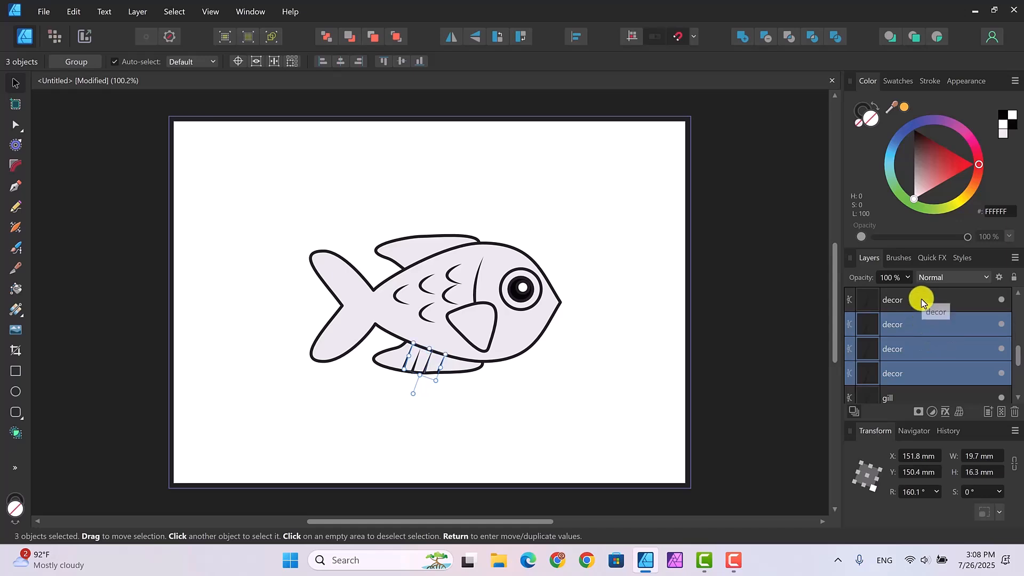
pyautogui.keyDown('ctrl'); pyautogui.click(920, 299); pyautogui.keyUp('ctrl')
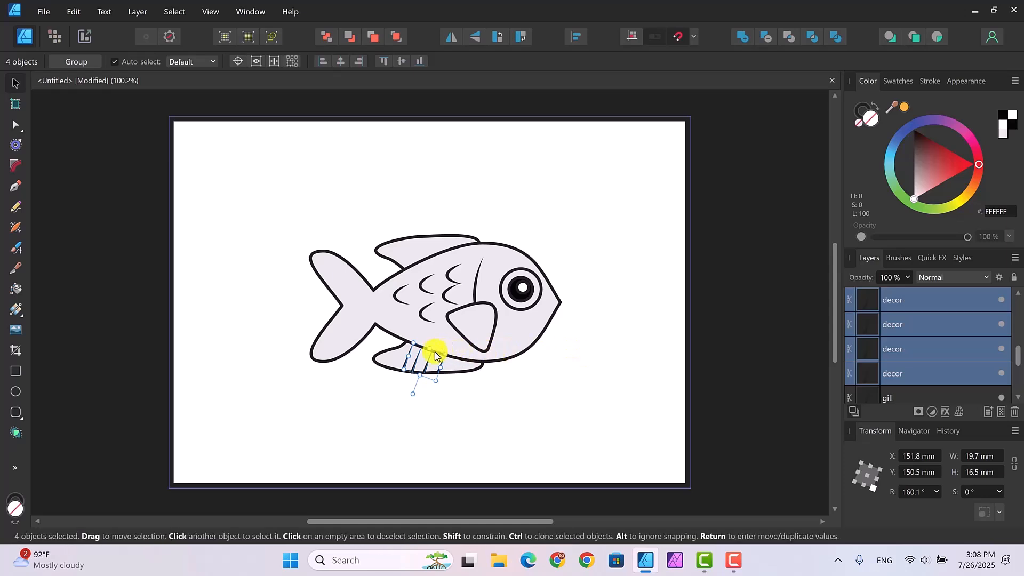
pyautogui.rightClick(421, 365)
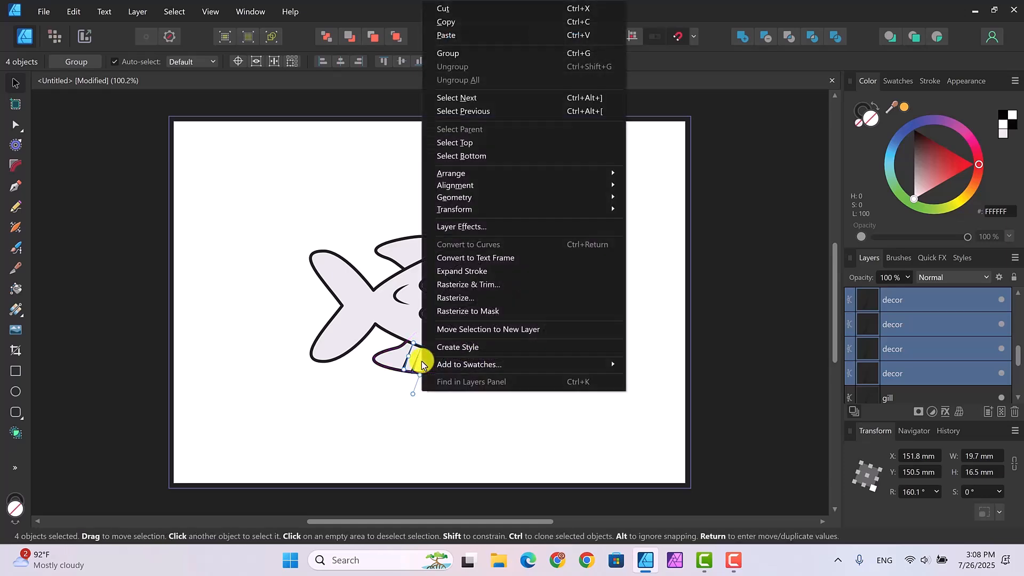
pyautogui.click(446, 22)
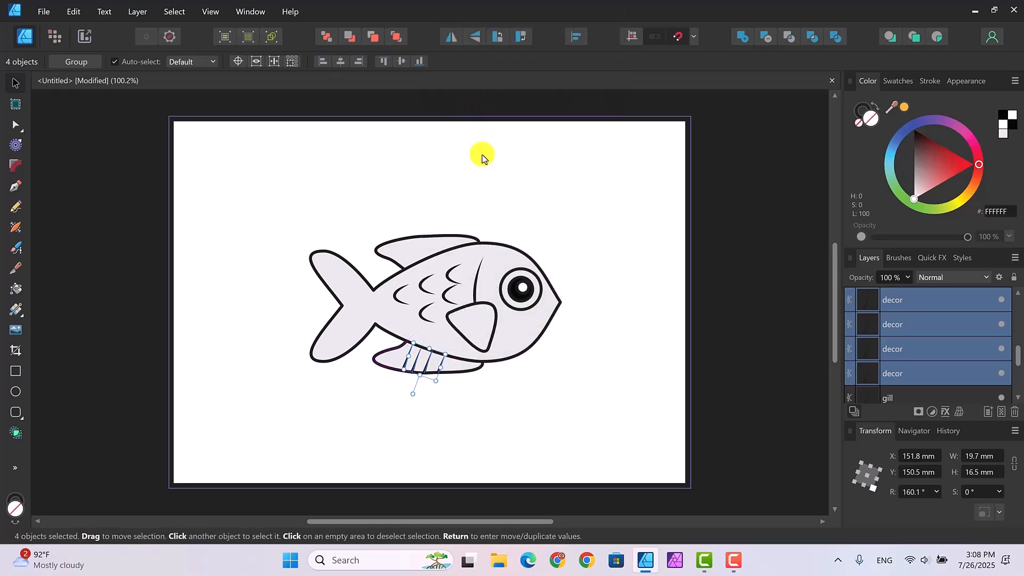
pyautogui.rightClick(434, 355)
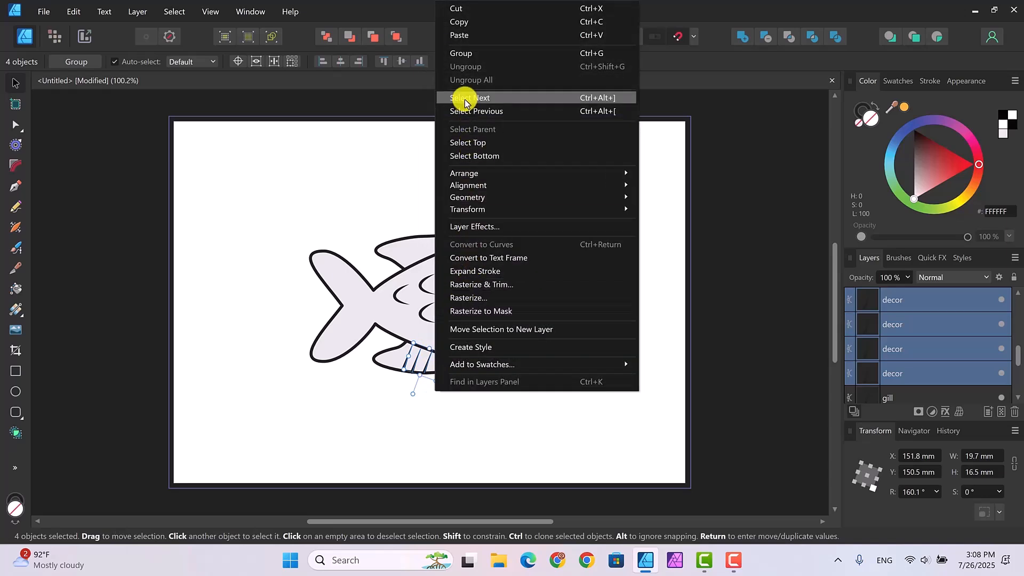
pyautogui.click(450, 38)
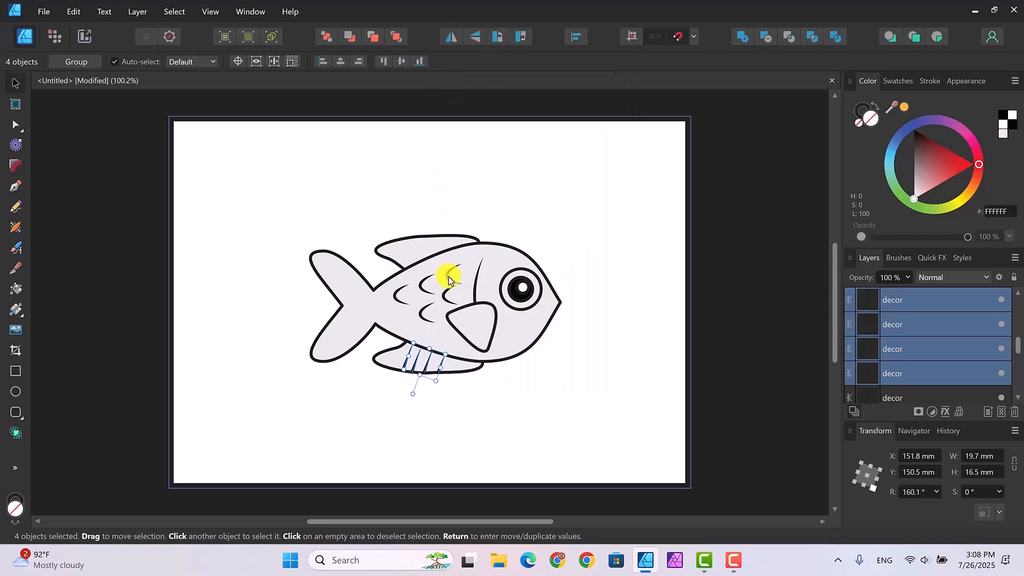
# Move the four copied decor lines onto the top fin and rotate them to about 7.5° so they follow its shape
pyautogui.moveTo(414, 354); pyautogui.dragTo(426, 260)
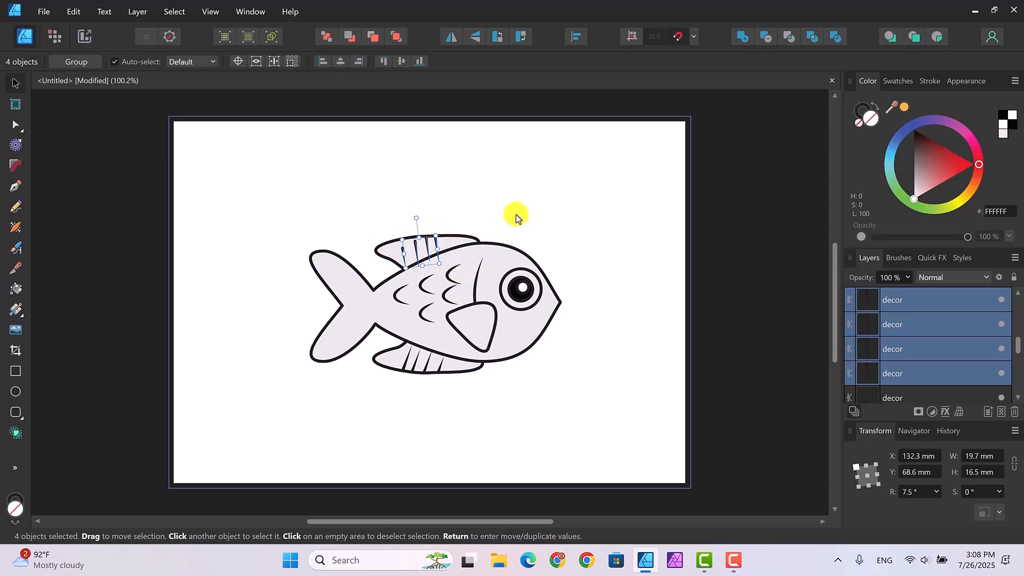
pyautogui.click(446, 203)
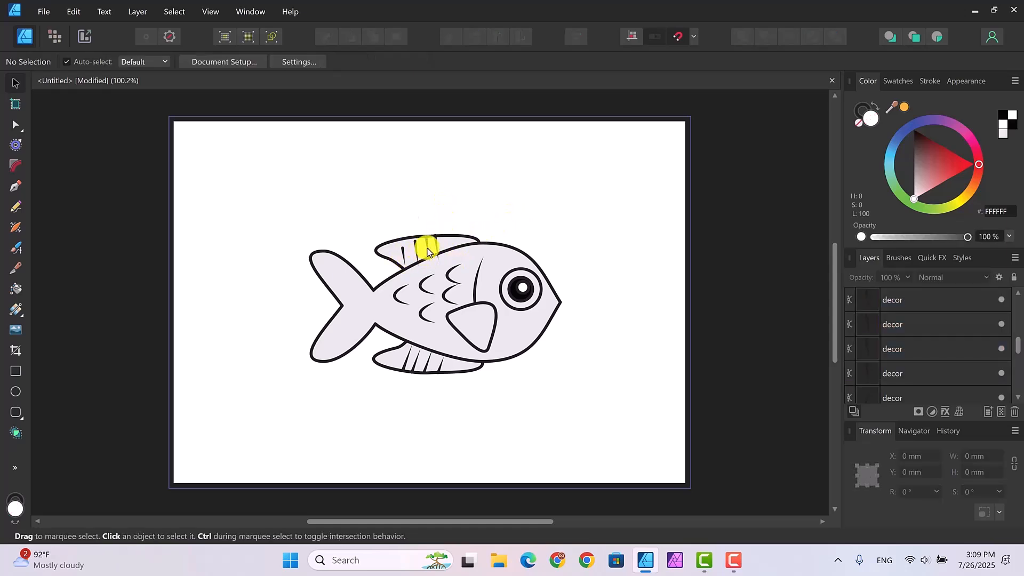
# Shorten the two top fin lines nearest the head to about 10.6 mm and 10.1 mm so they stay inside the fin
pyautogui.click(427, 249)
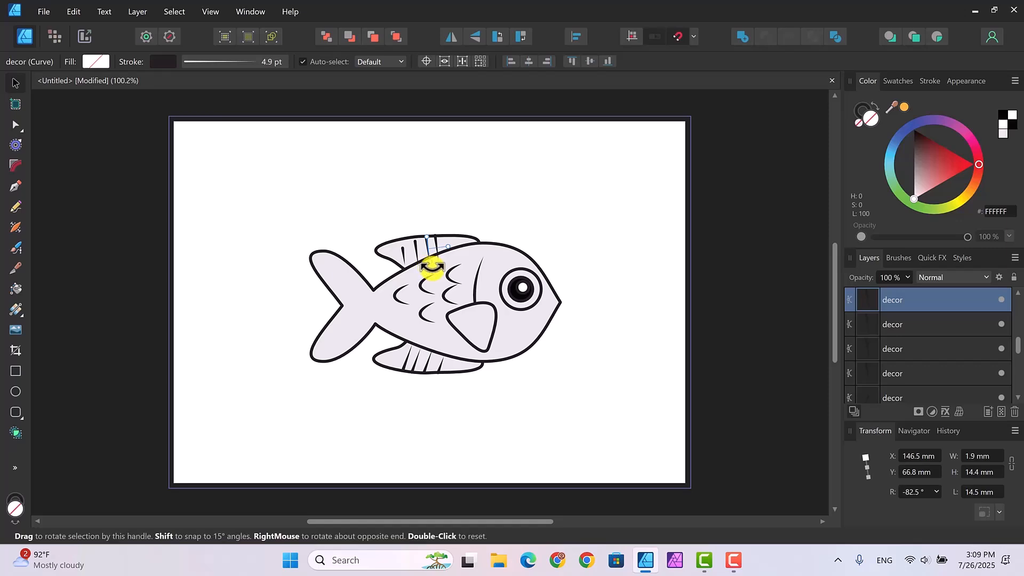
pyautogui.moveTo(431, 264)
pyautogui.mouseDown()
pyautogui.moveTo(437, 250)
pyautogui.moveTo(430, 252)
pyautogui.mouseUp()
pyautogui.click(437, 258)
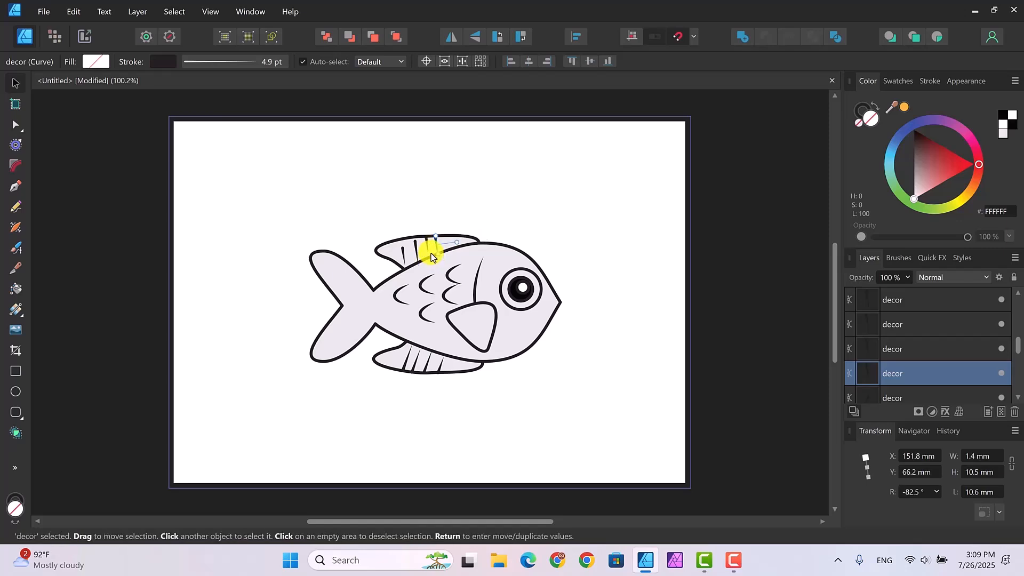
pyautogui.click(427, 251)
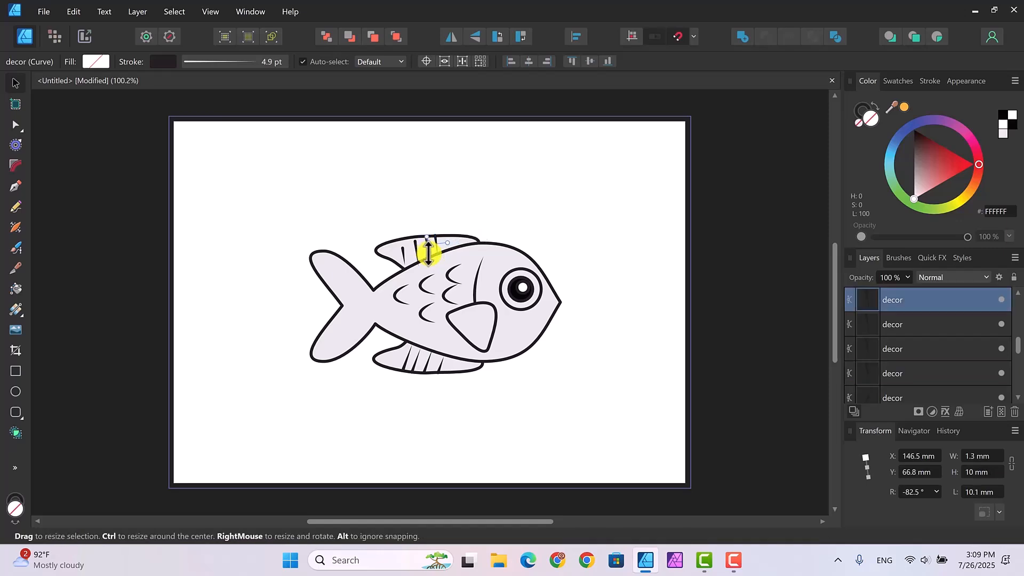
pyautogui.click(428, 250)
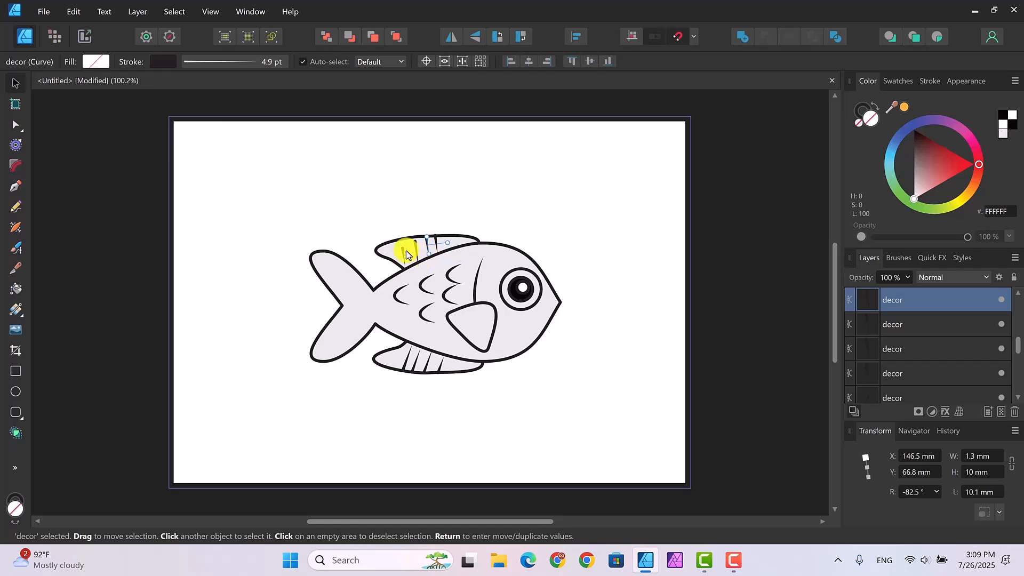
# Resize the two top fin lines nearest the tail, the rearmost to about 13.8 mm and its neighbour to about 11.7 mm
pyautogui.click(404, 255)
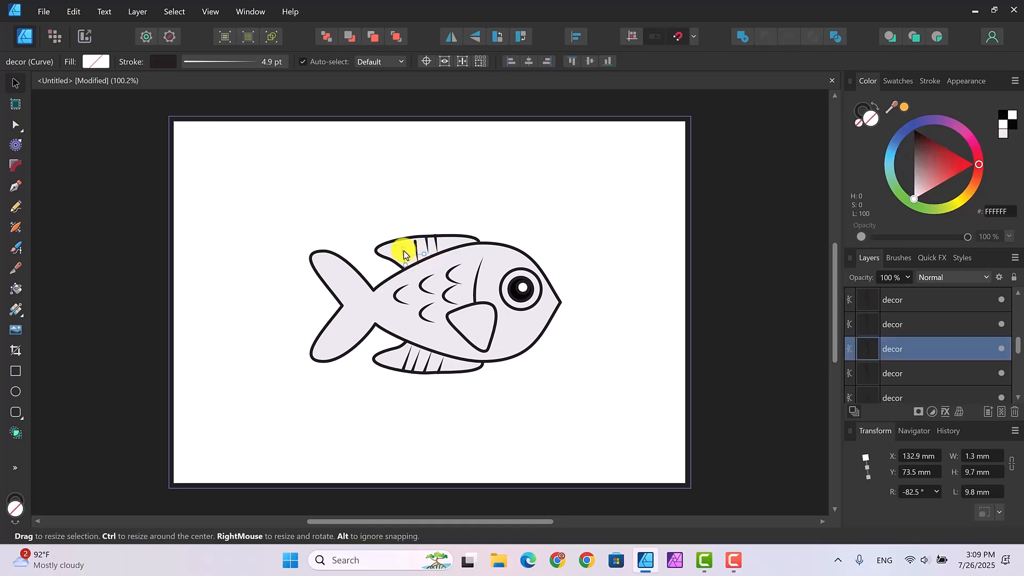
pyautogui.moveTo(404, 255); pyautogui.dragTo(401, 239)
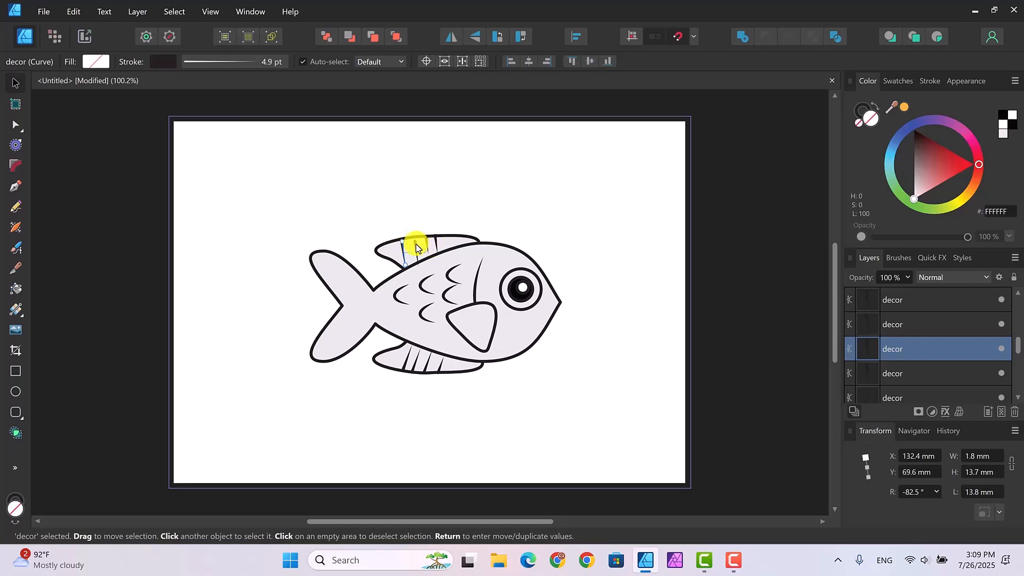
pyautogui.click(416, 248)
pyautogui.moveTo(416, 238); pyautogui.dragTo(421, 254)
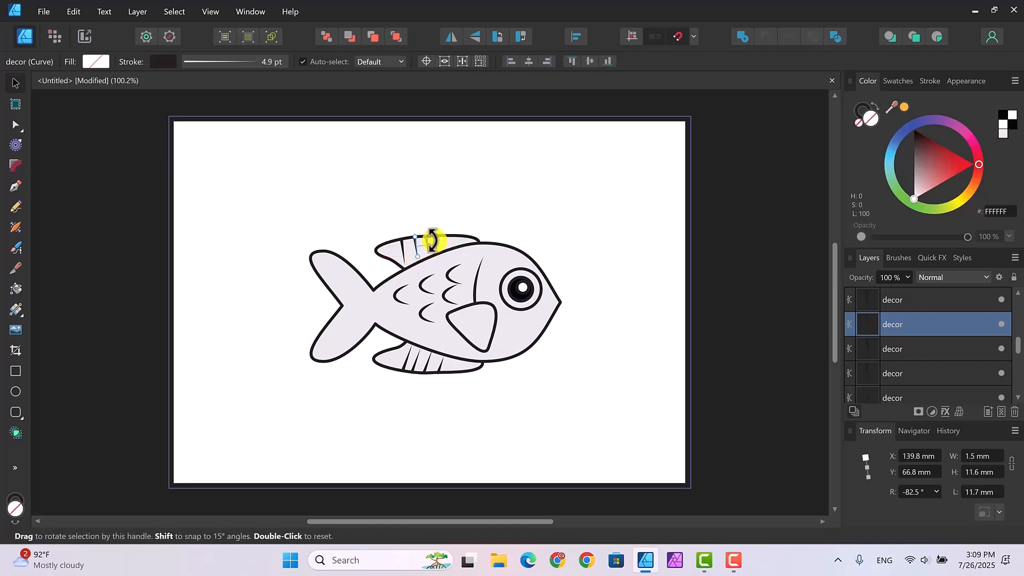
pyautogui.click(482, 208)
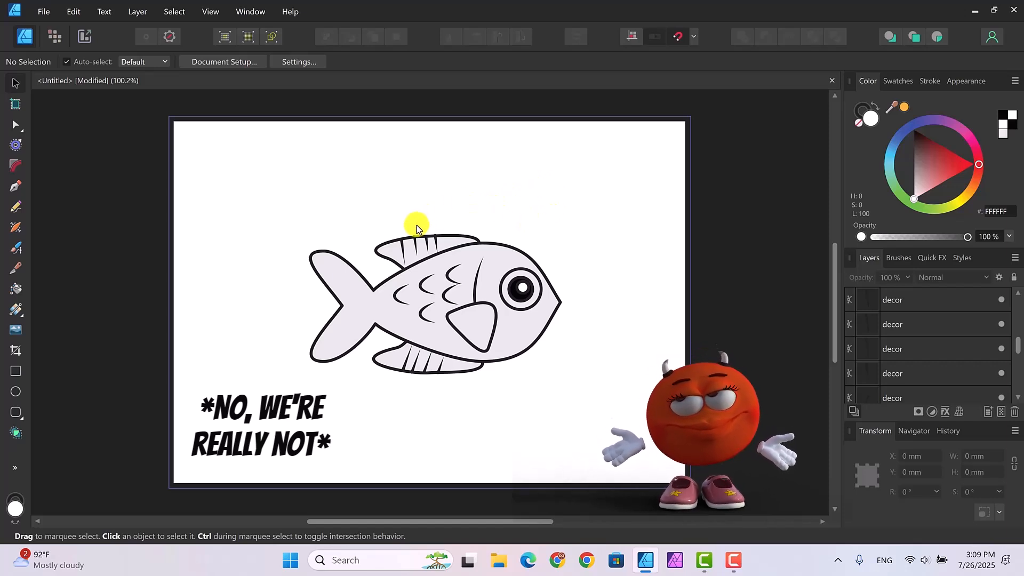
# Copy the top fin's rearmost line into the upper tail lobe, rotated to about 133° and lengthened to about 28.4 mm
pyautogui.click(403, 250)
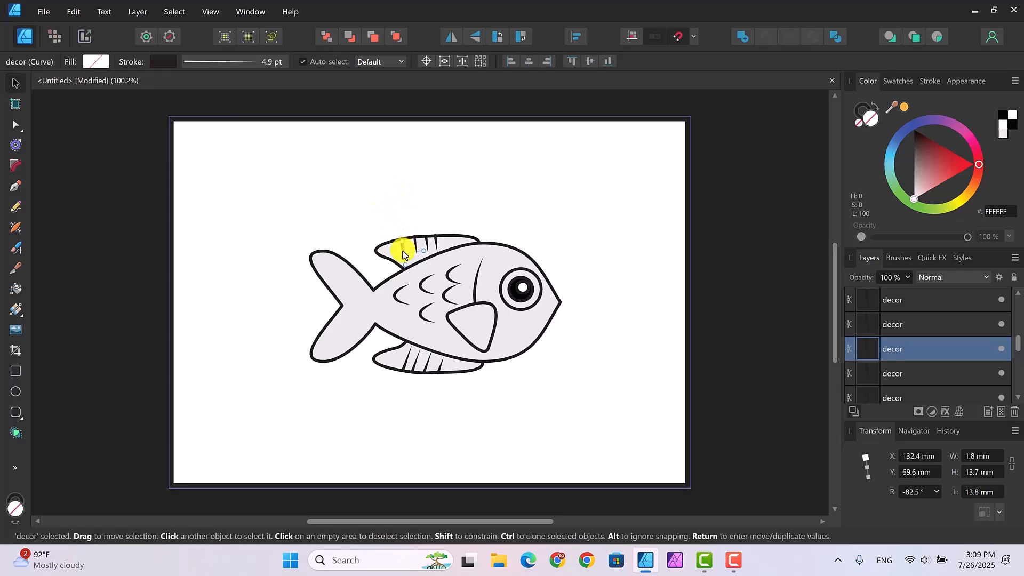
pyautogui.moveTo(403, 255); pyautogui.dragTo(338, 274)
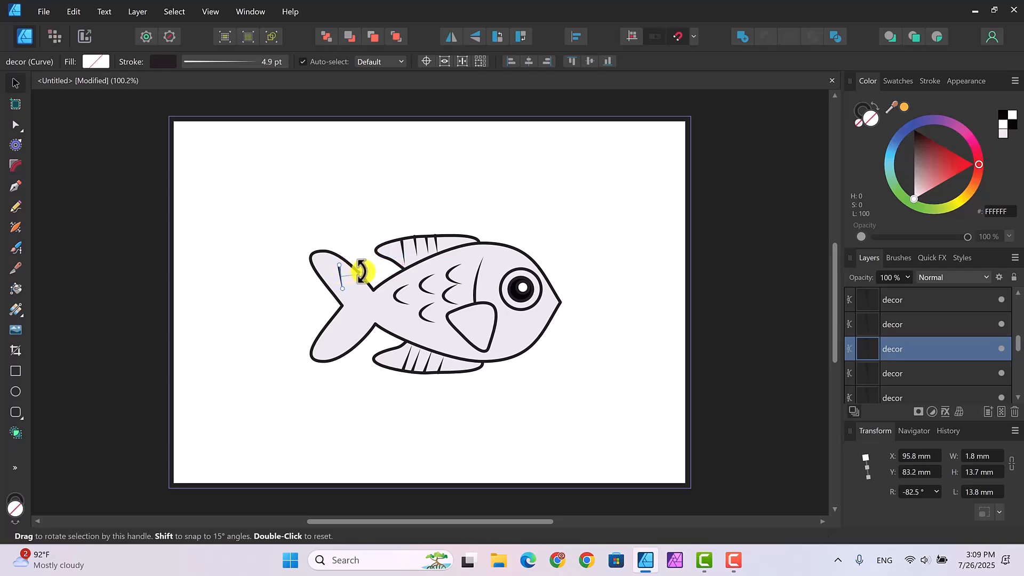
pyautogui.moveTo(358, 272); pyautogui.dragTo(312, 302)
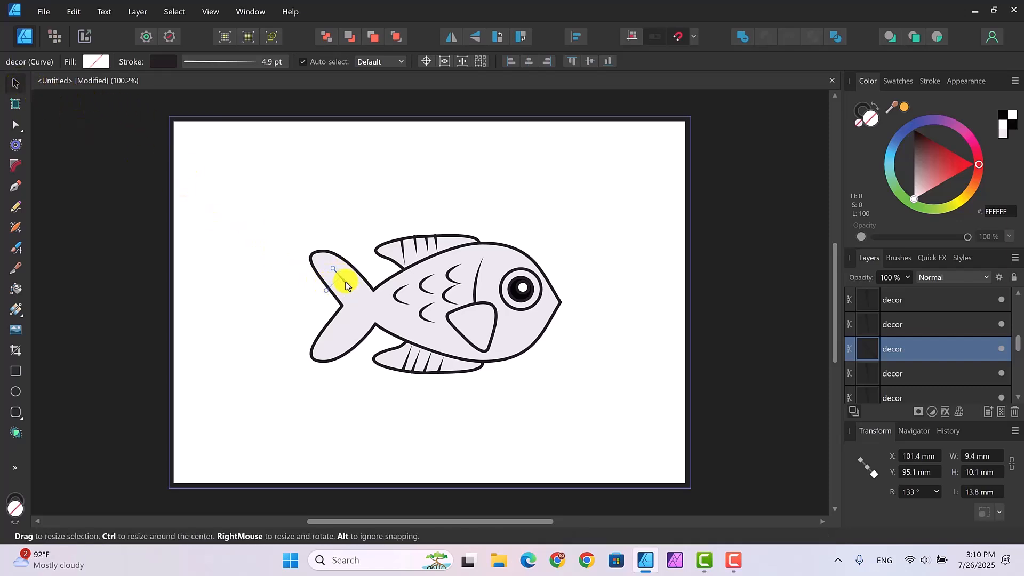
pyautogui.moveTo(345, 283); pyautogui.dragTo(360, 294)
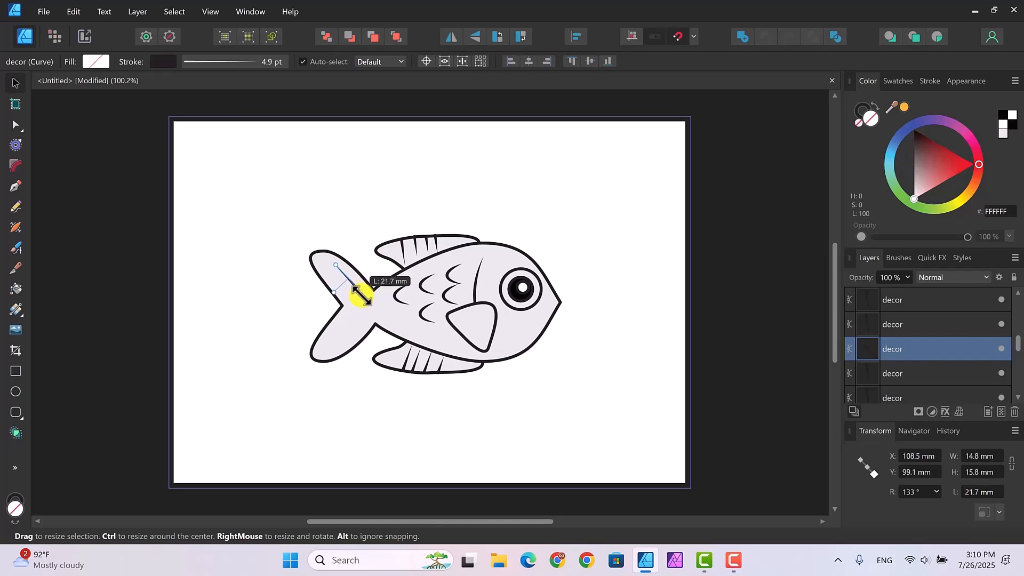
pyautogui.moveTo(333, 261); pyautogui.dragTo(327, 257)
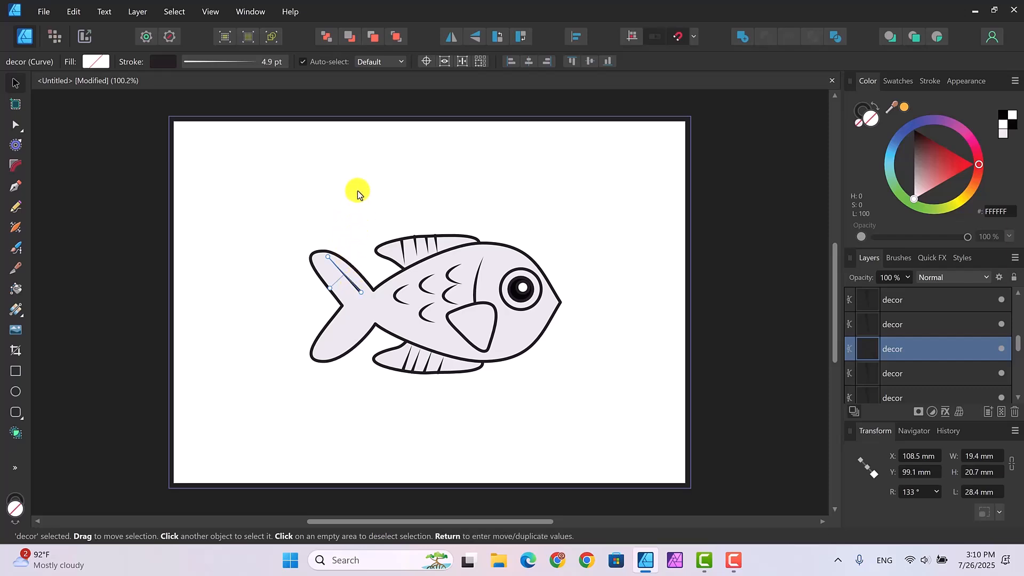
# Duplicate the tail line and fit the copy beside it in the upper lobe, about 34.1 mm long at roughly 140.8°
pyautogui.hotkey('ctrl', 'j')
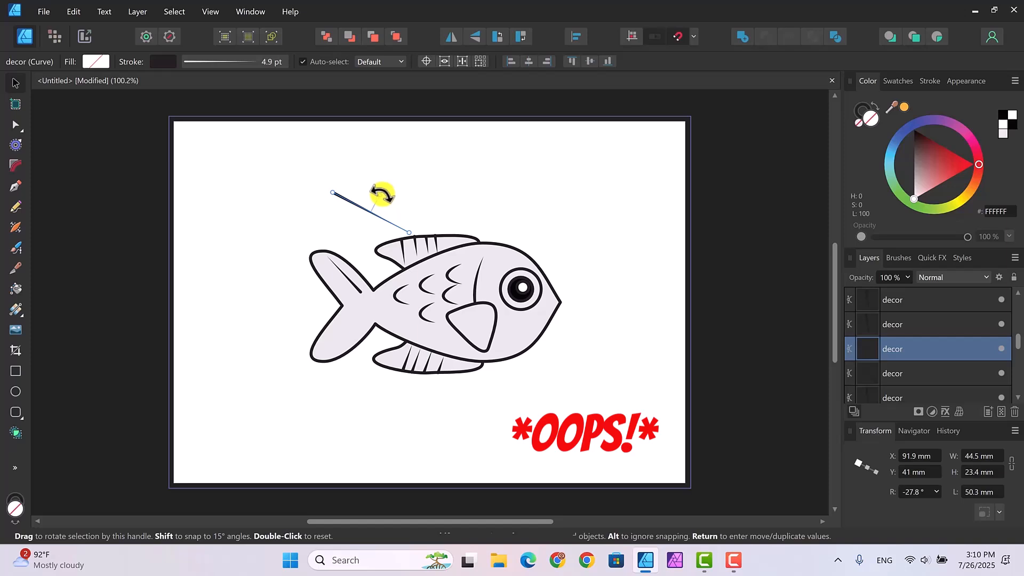
pyautogui.moveTo(381, 196); pyautogui.dragTo(338, 282)
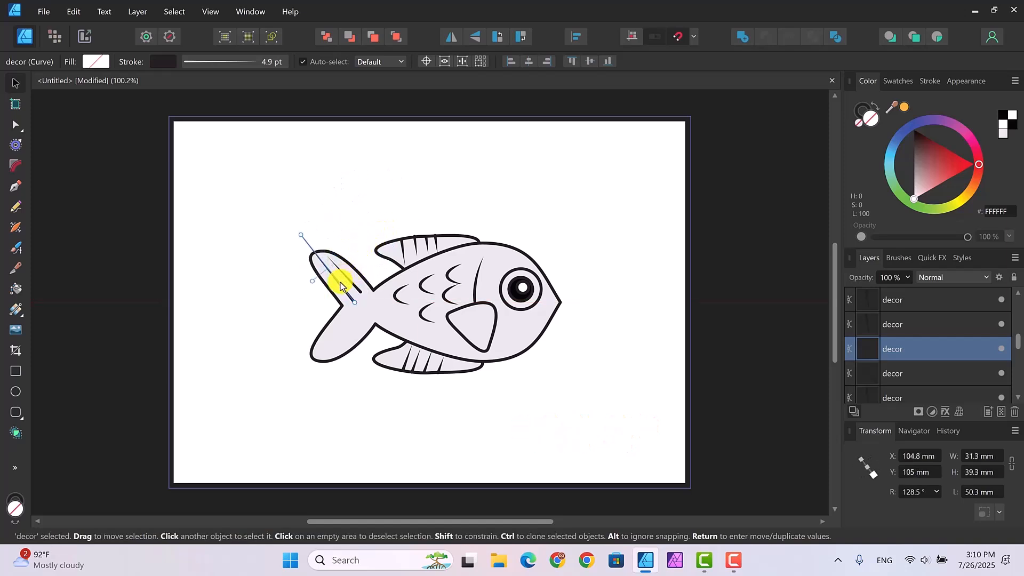
pyautogui.moveTo(299, 233); pyautogui.dragTo(326, 294)
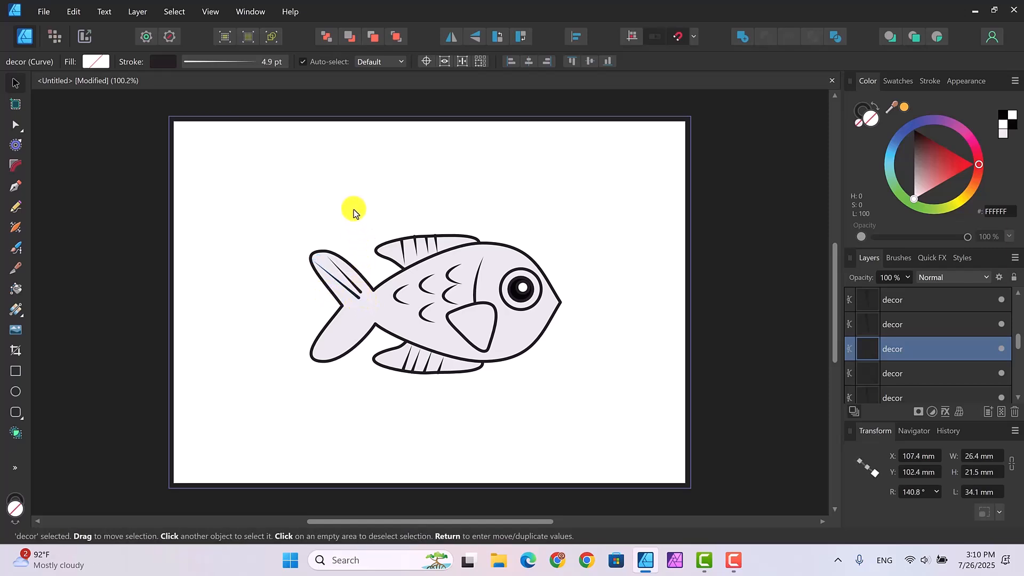
pyautogui.click(341, 223)
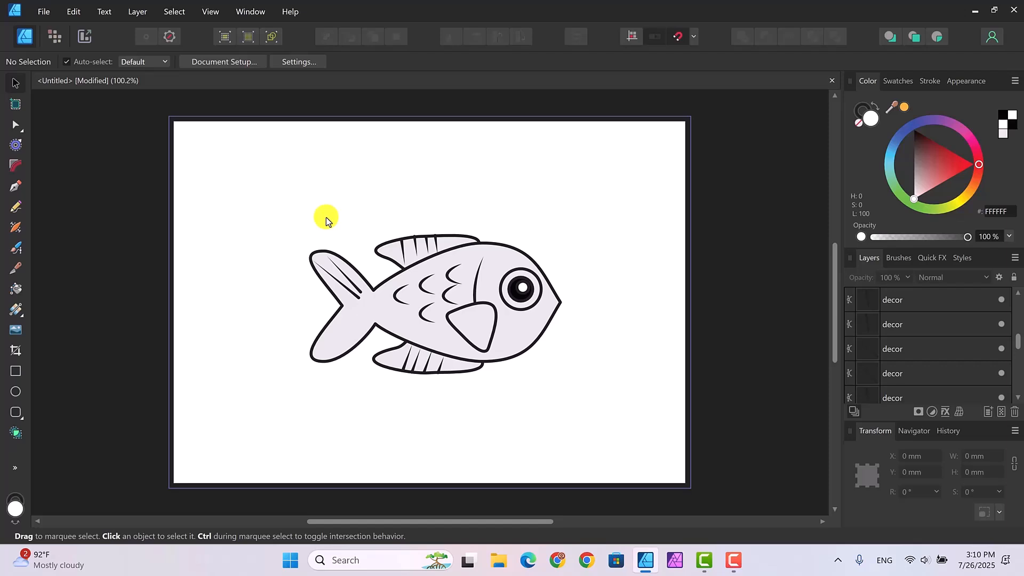
# Select both decor lines in the upper tail lobe together, then copy and paste them in place
pyautogui.click(332, 276)
pyautogui.press('alt')
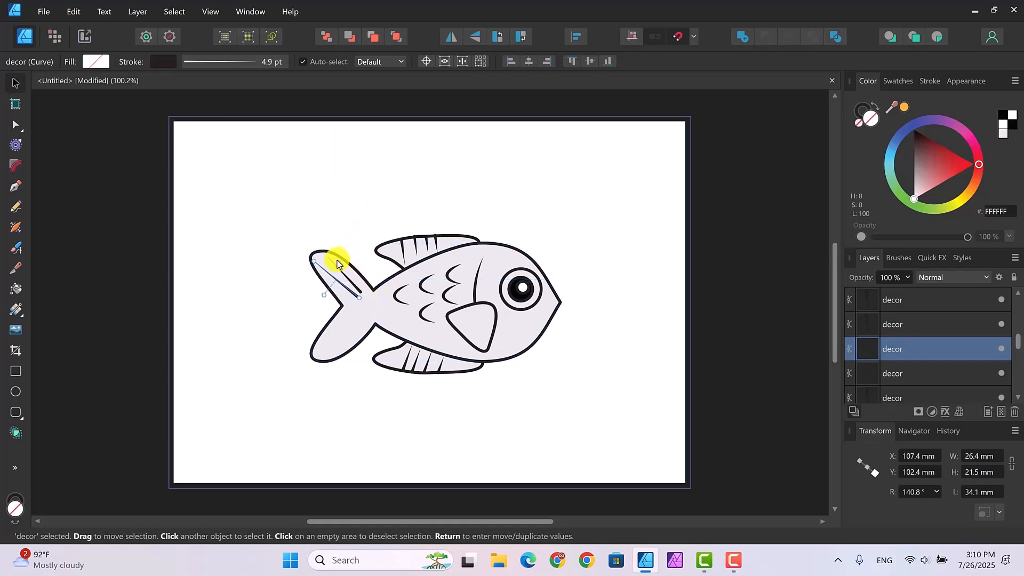
pyautogui.click(333, 263)
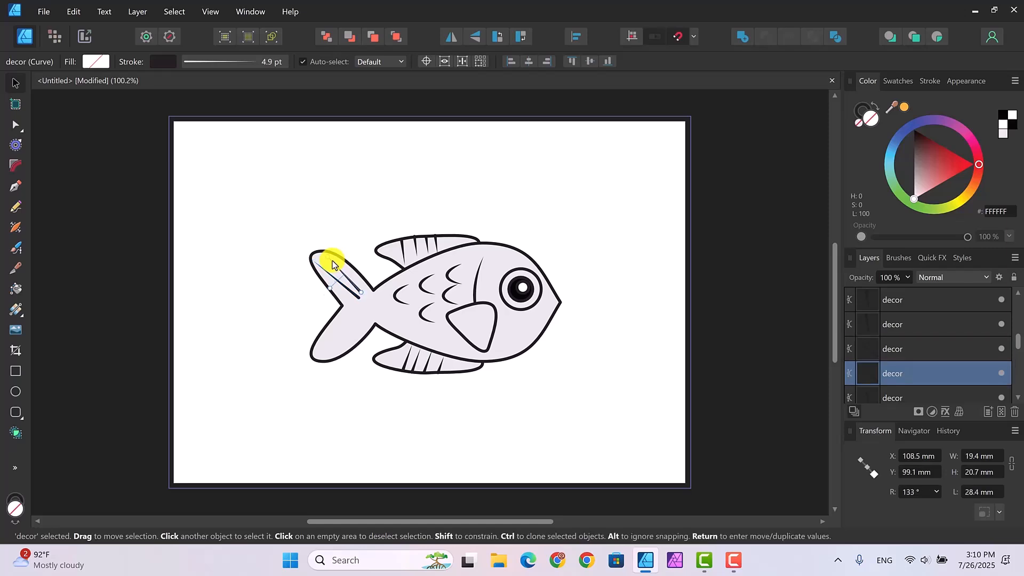
pyautogui.press('alt')
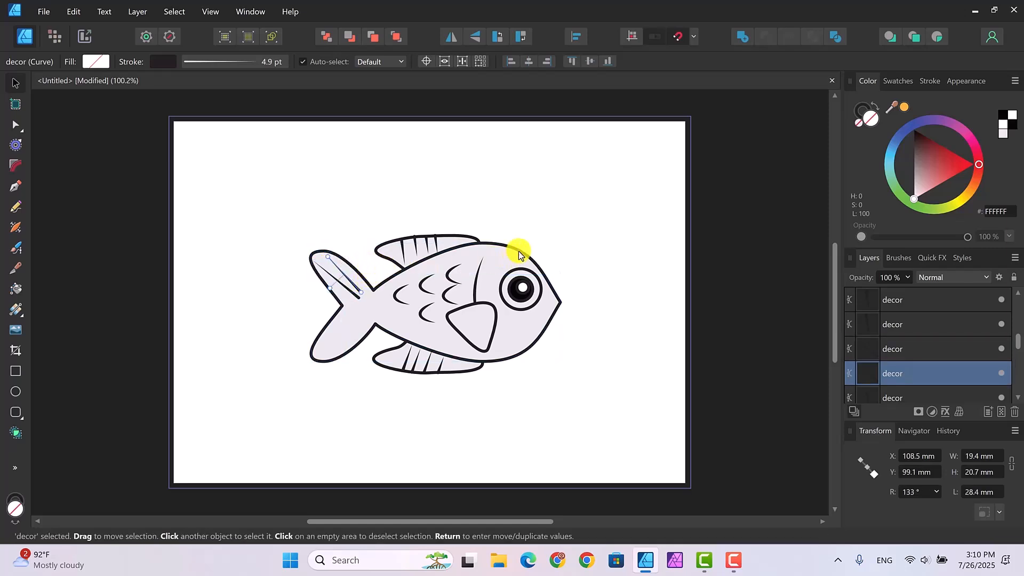
pyautogui.keyDown('shift'); pyautogui.click(925, 348); pyautogui.keyUp('shift')
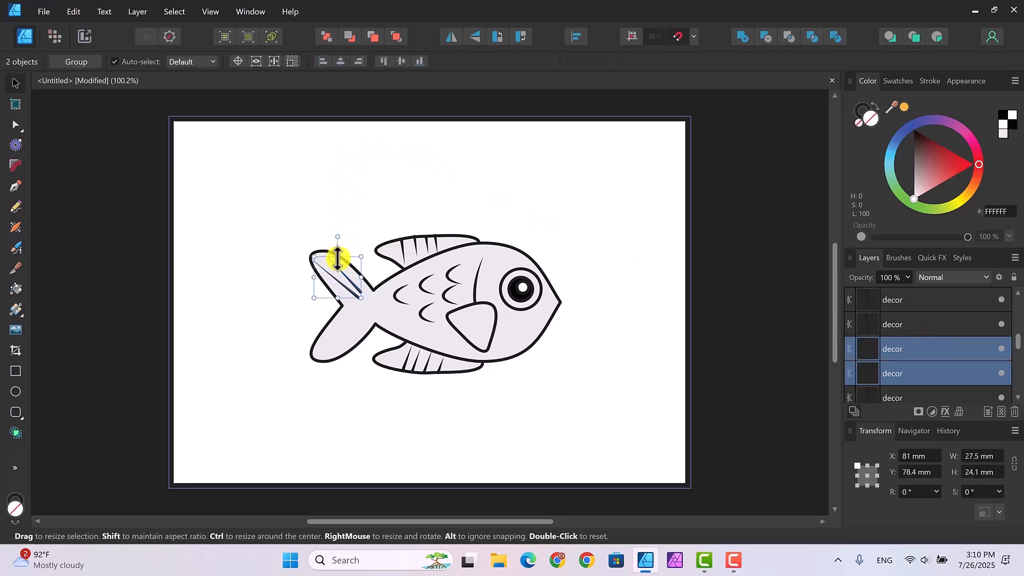
pyautogui.rightClick(338, 282)
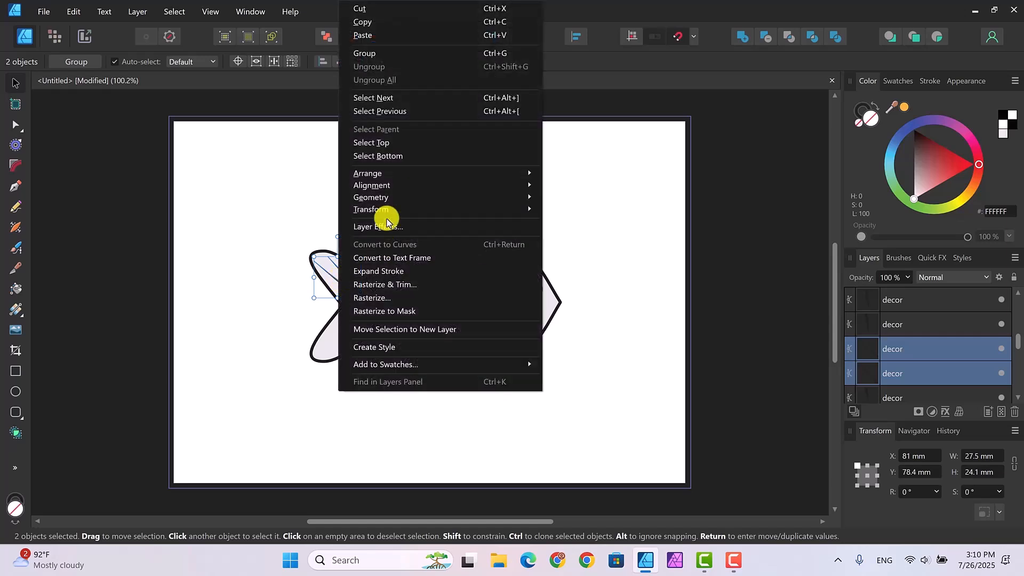
pyautogui.click(365, 23)
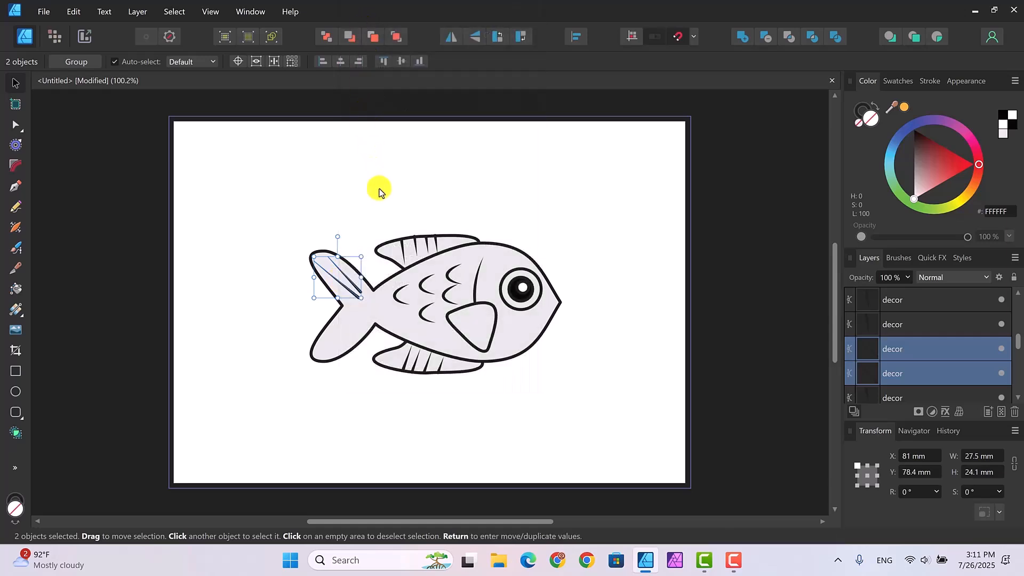
pyautogui.rightClick(339, 286)
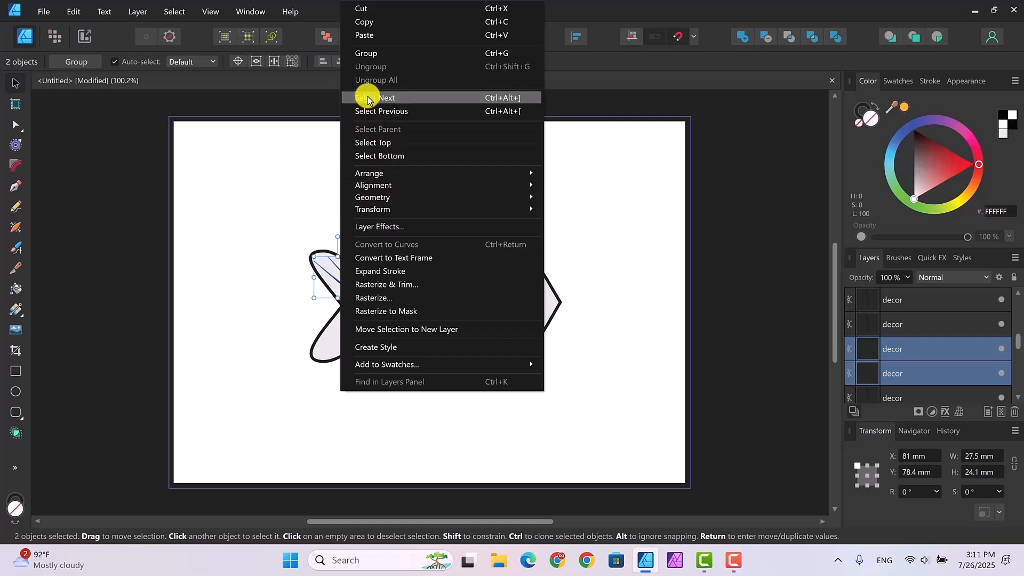
pyautogui.click(361, 36)
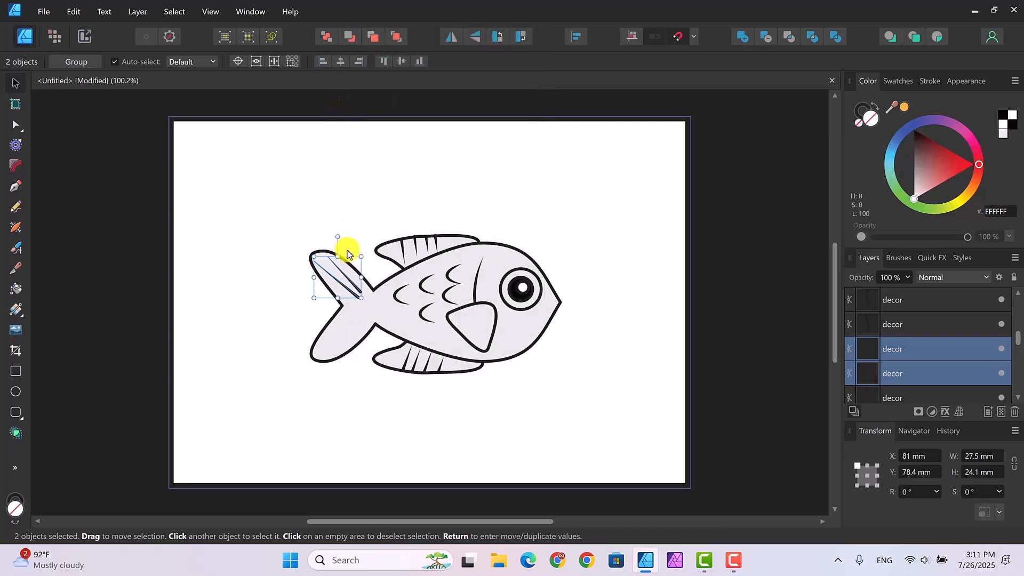
# Move the pasted pair of lines into the lower tail lobe and rotate it to about 89.8° to follow the lobe
pyautogui.moveTo(338, 271); pyautogui.dragTo(330, 335)
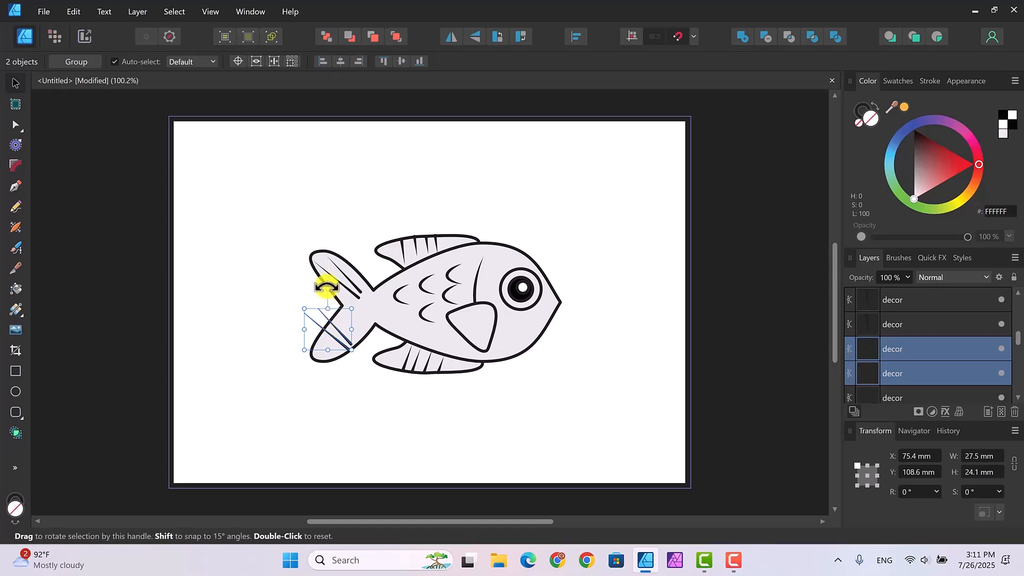
pyautogui.moveTo(326, 286); pyautogui.dragTo(315, 329)
pyautogui.moveTo(337, 341); pyautogui.dragTo(344, 337)
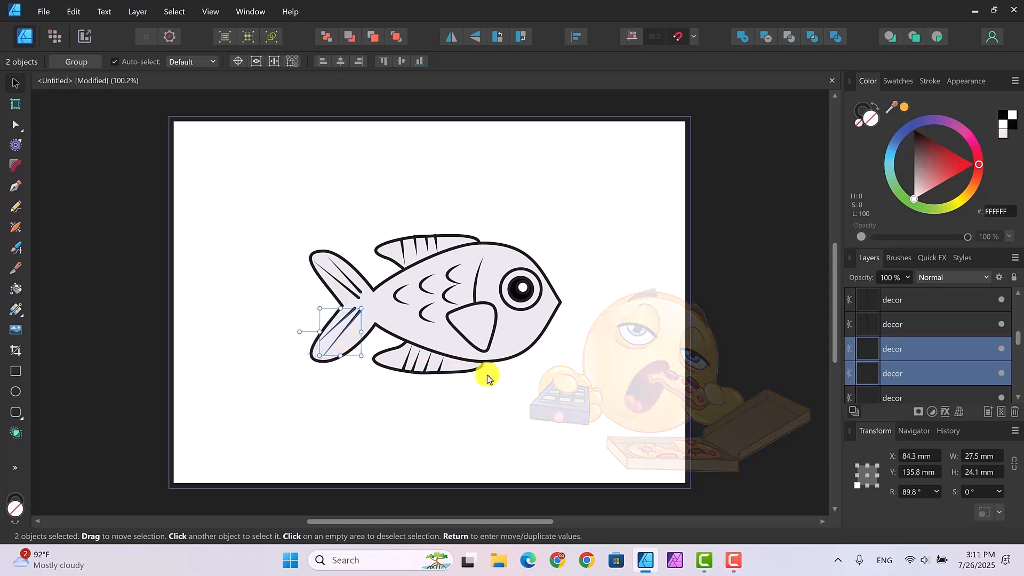
pyautogui.click(549, 388)
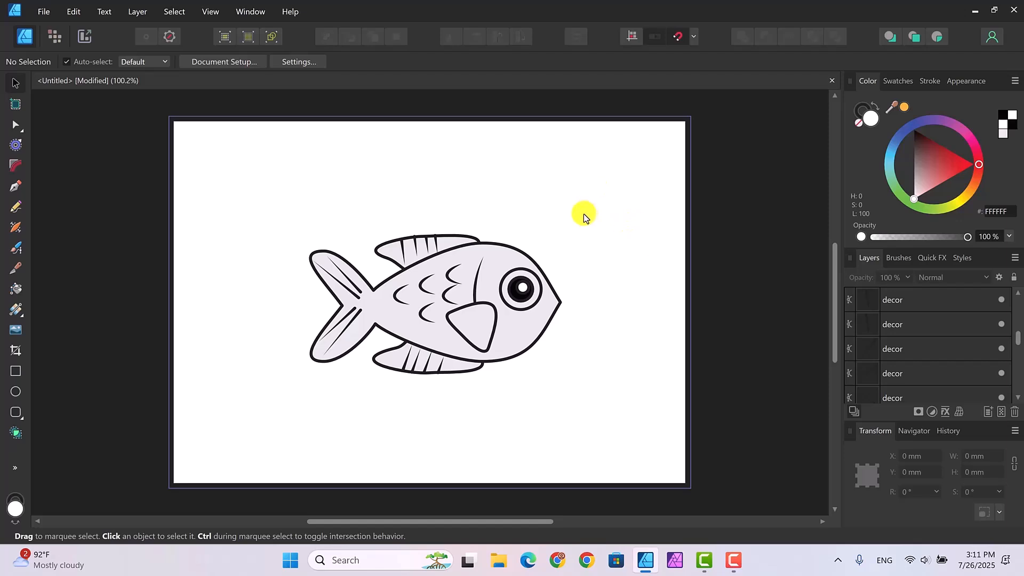
# Place a copy of the lower tail lobe's 34.1 mm line over the side fin and move its layer above the eye layers
pyautogui.click(347, 333)
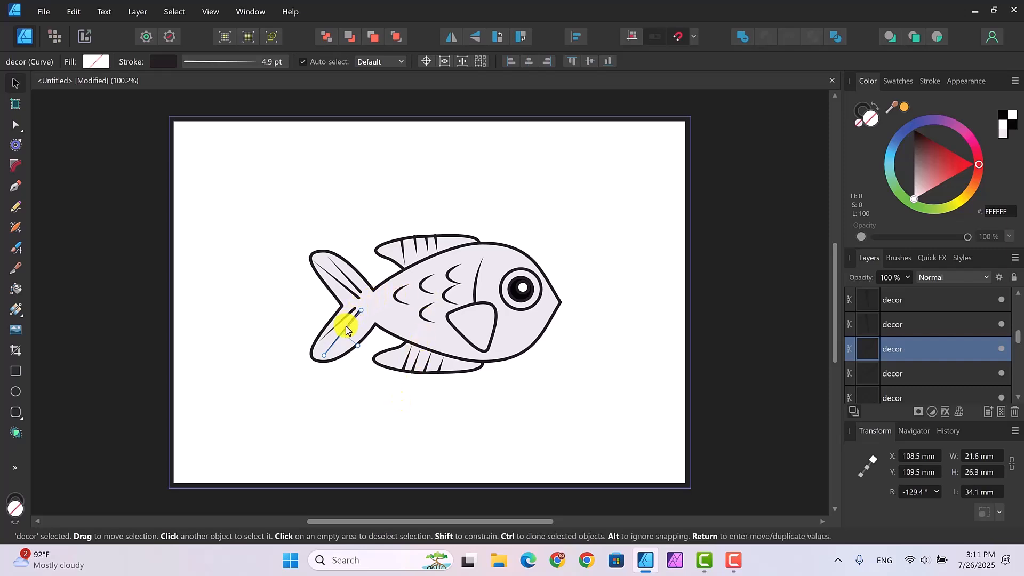
pyautogui.moveTo(346, 329); pyautogui.dragTo(473, 312)
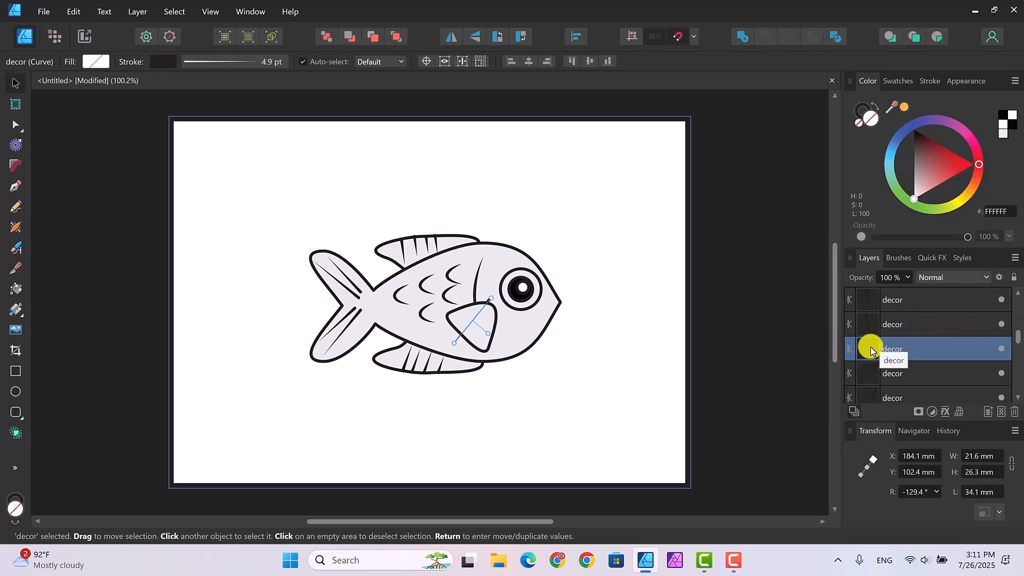
pyautogui.moveTo(871, 350); pyautogui.dragTo(874, 285)
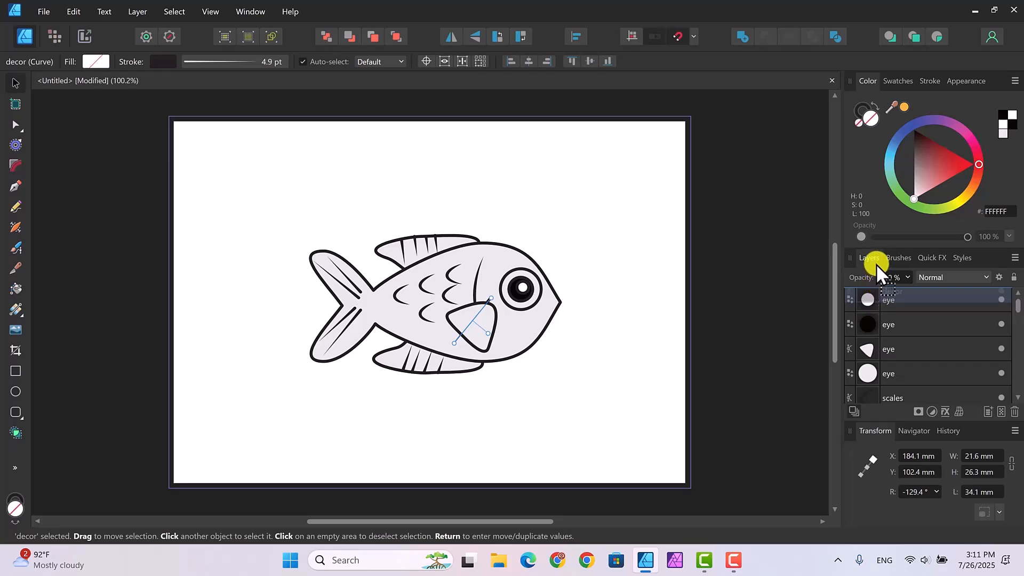
pyautogui.moveTo(875, 264); pyautogui.dragTo(874, 261)
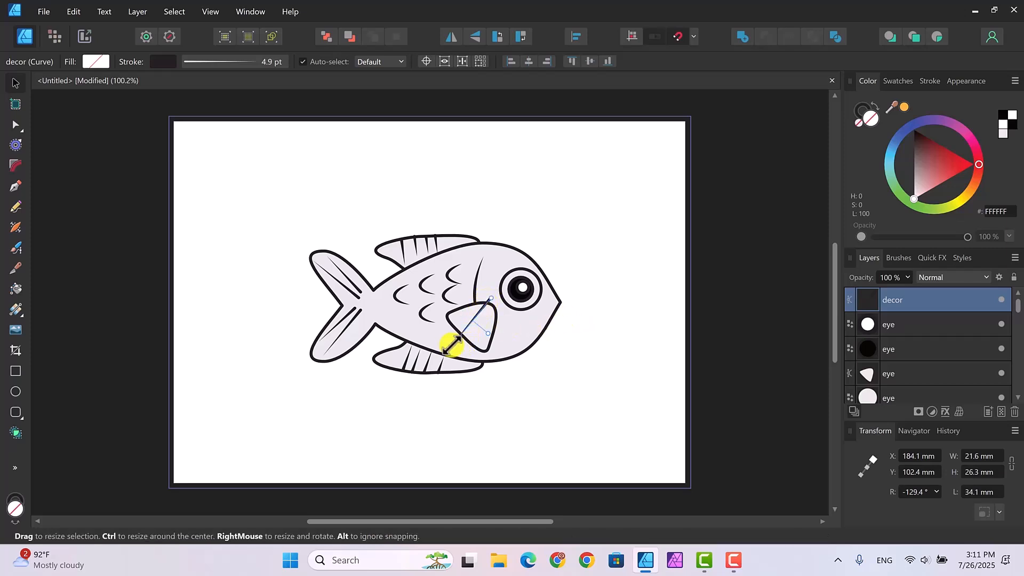
# Shorten the side fin's line to about 16.9 mm and angle it to about -146.1° so it fits inside the fin
pyautogui.moveTo(450, 343); pyautogui.dragTo(461, 329)
pyautogui.moveTo(488, 296); pyautogui.dragTo(461, 327)
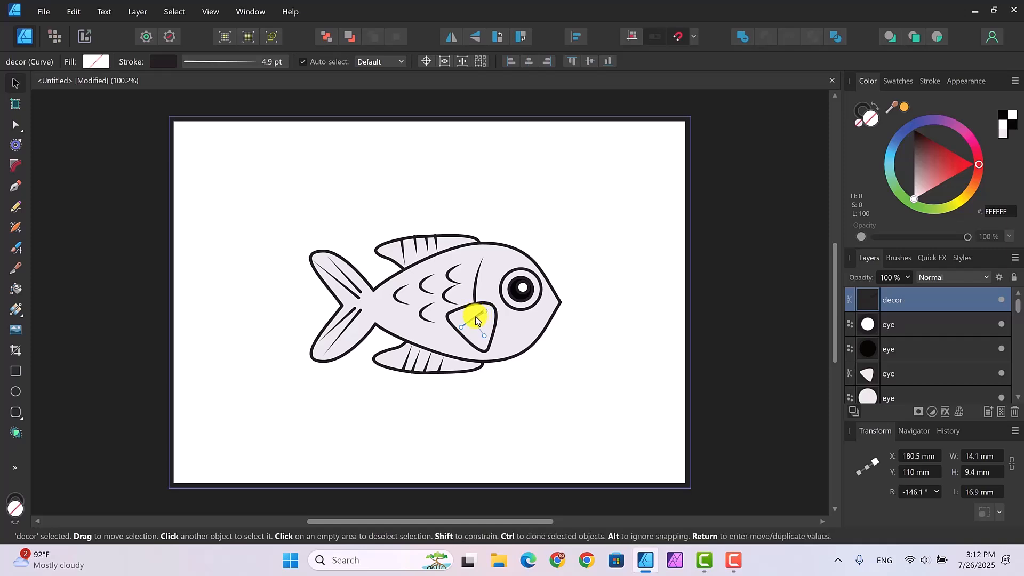
# Copy and paste the side fin's decor line, then place the copy below and beside it inside the fin
pyautogui.rightClick(475, 316)
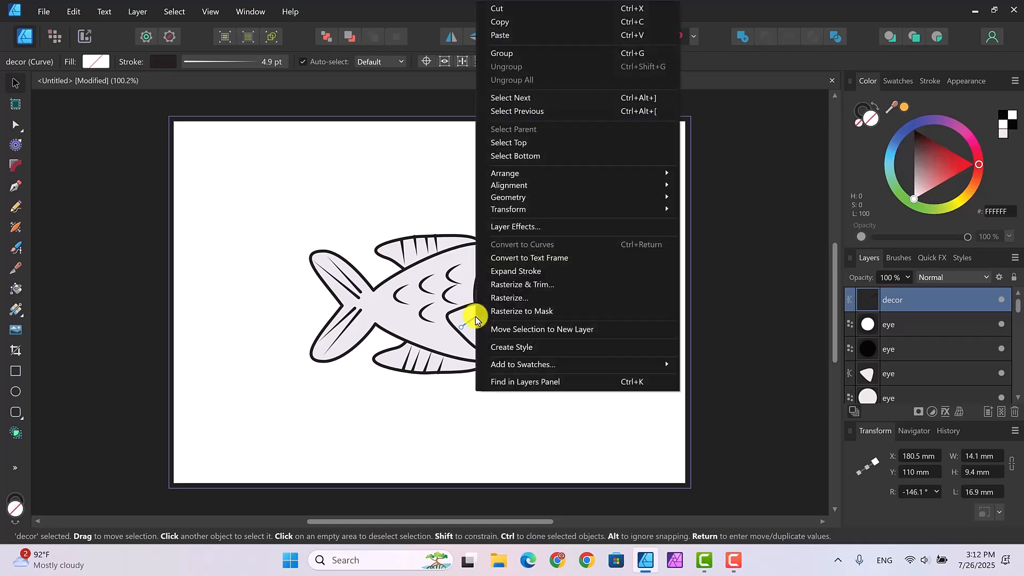
pyautogui.click(505, 23)
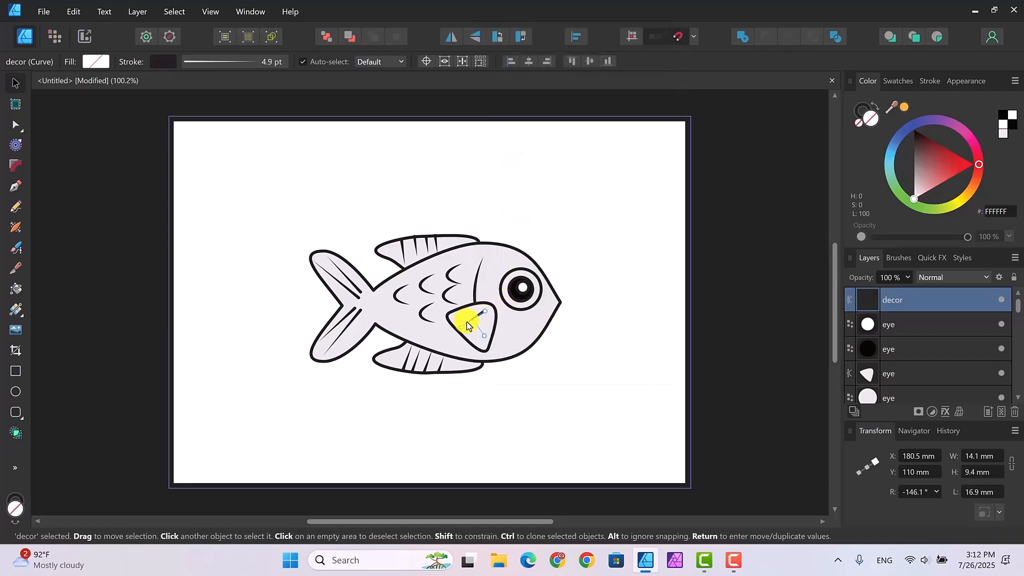
pyautogui.rightClick(466, 321)
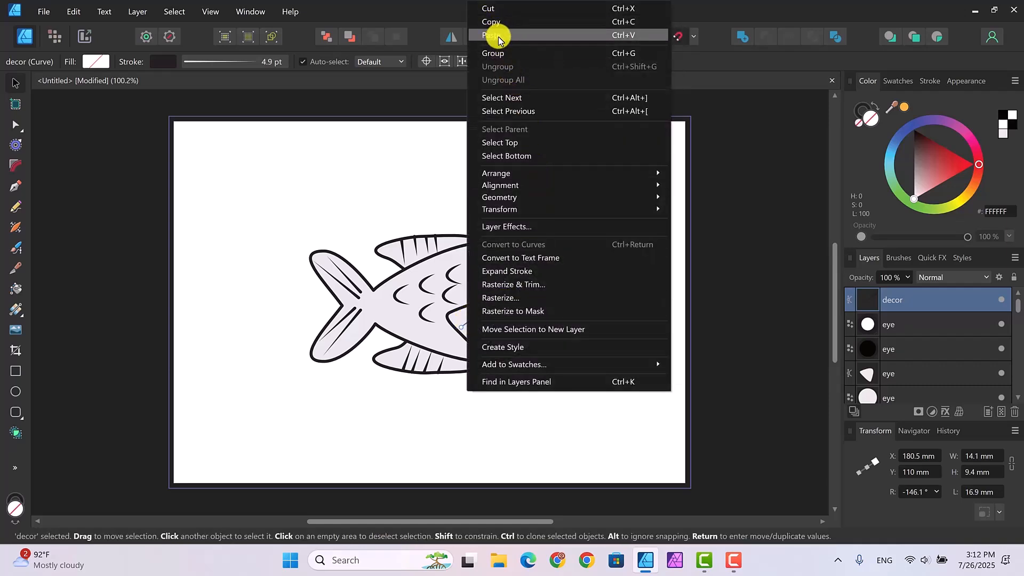
pyautogui.click(498, 35)
pyautogui.moveTo(472, 319); pyautogui.dragTo(487, 336)
pyautogui.click(594, 363)
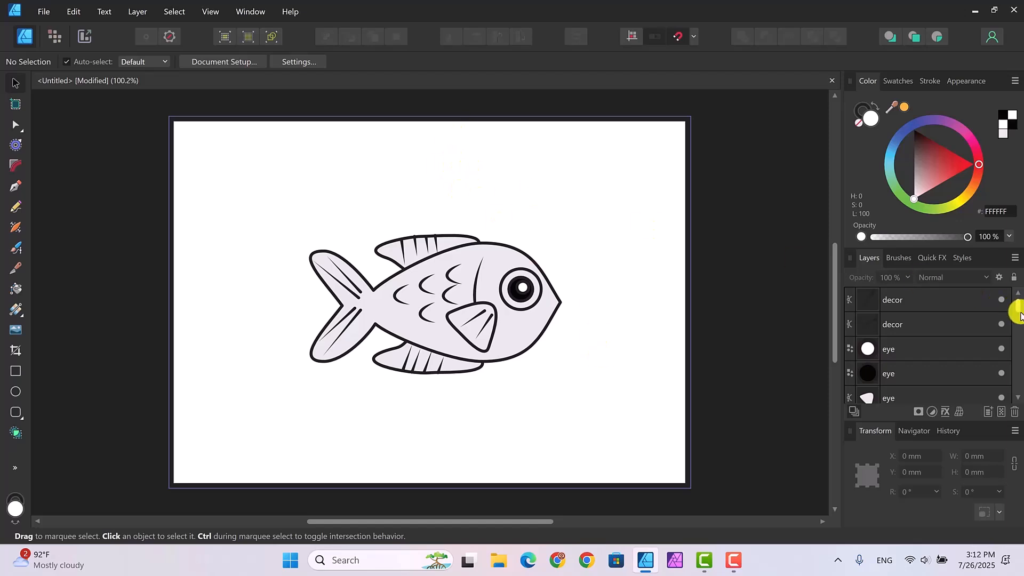
# Select the fish body shape and change its fill from solid to a linear gradient
pyautogui.moveTo(1018, 302); pyautogui.dragTo(1017, 385)
pyautogui.click(918, 326)
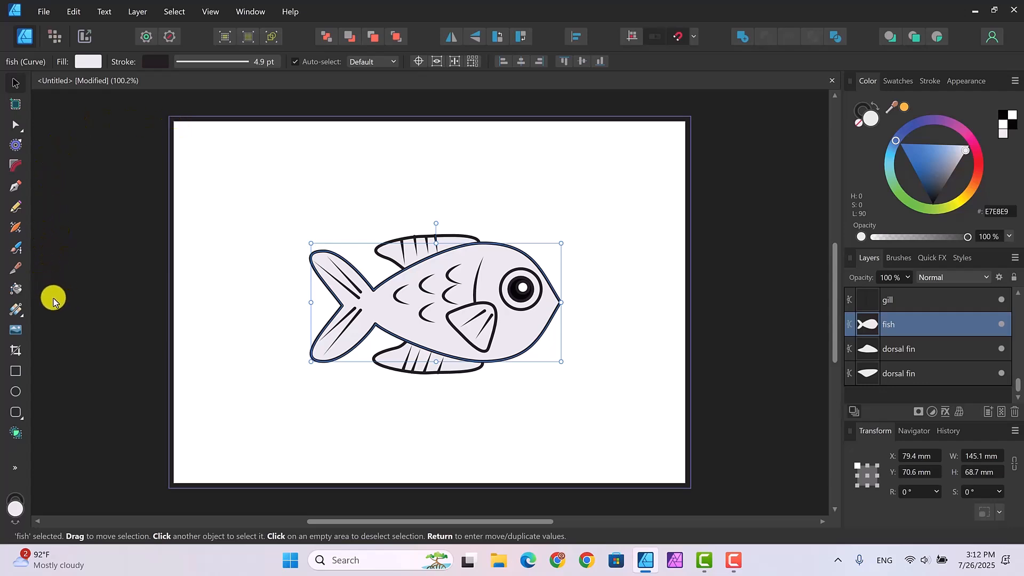
pyautogui.click(16, 308)
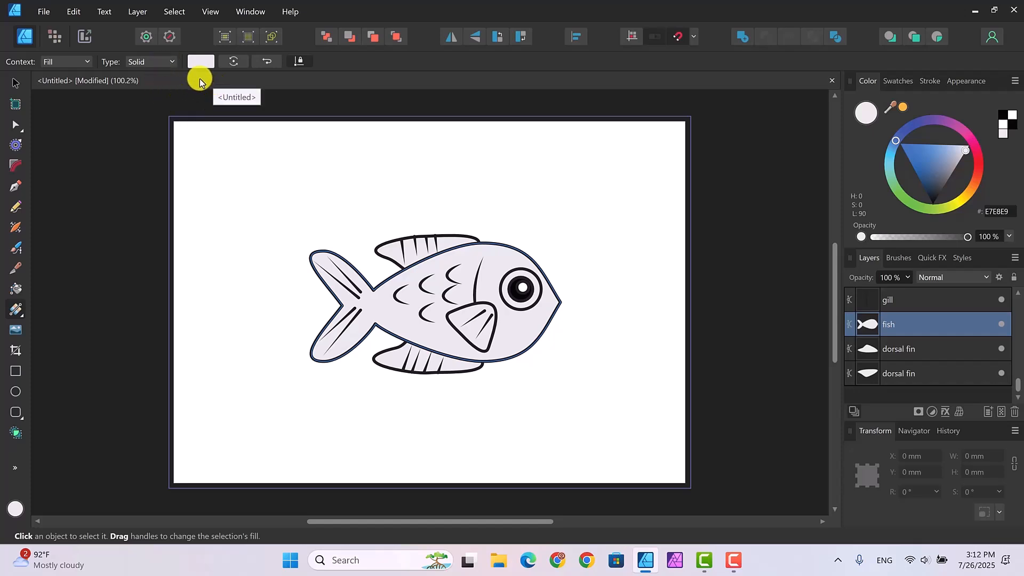
pyautogui.click(172, 63)
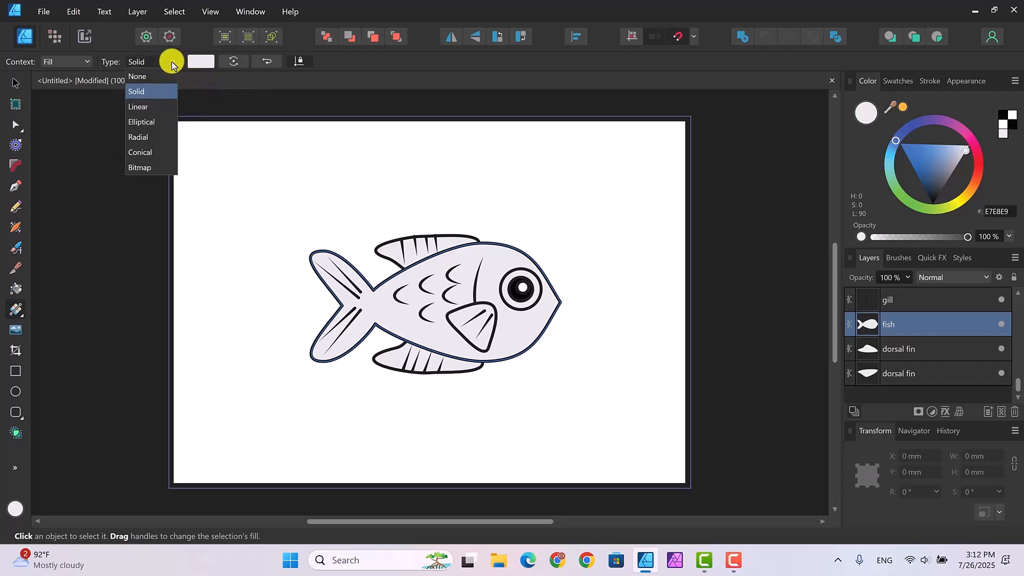
pyautogui.click(146, 108)
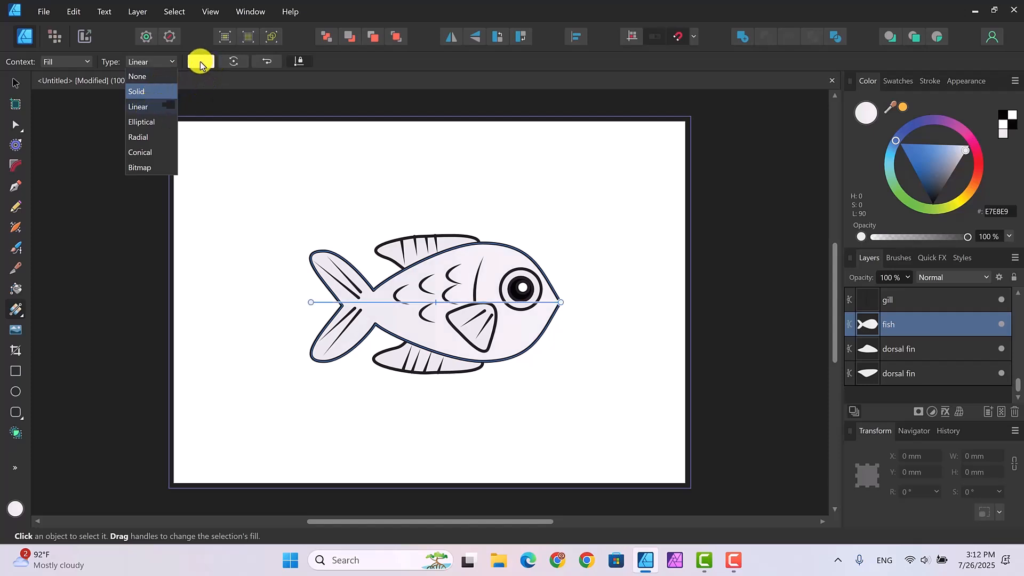
# Set the gradient's tail-end stop to orange with RGB 255, 149, 59
pyautogui.click(200, 62)
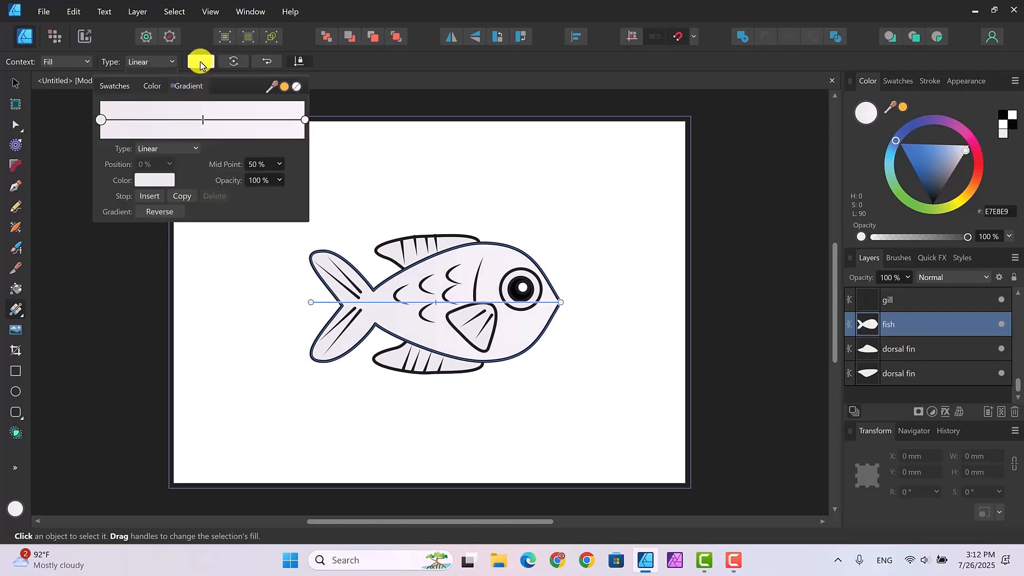
pyautogui.click(153, 181)
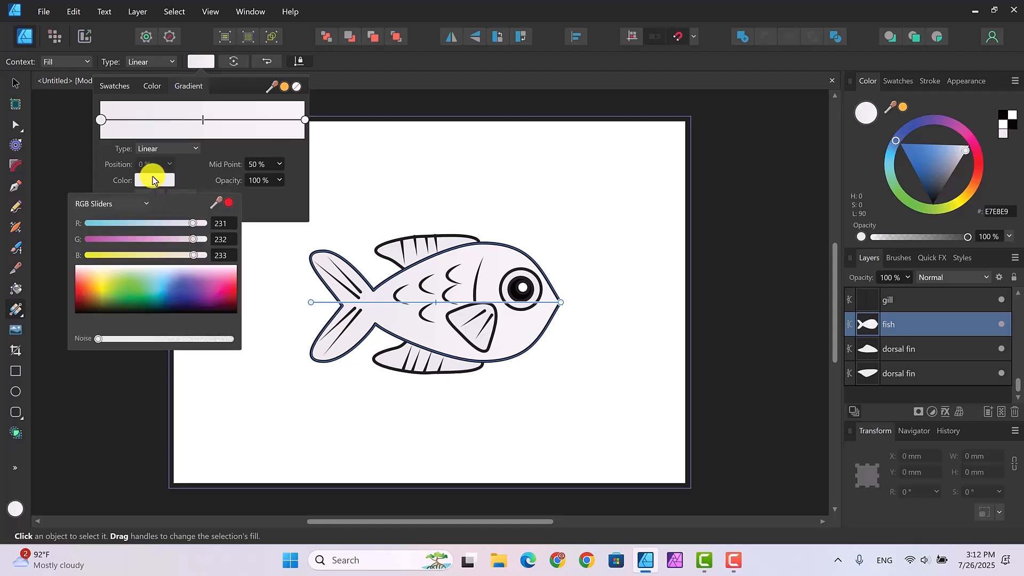
pyautogui.click(153, 181)
pyautogui.click(153, 181)
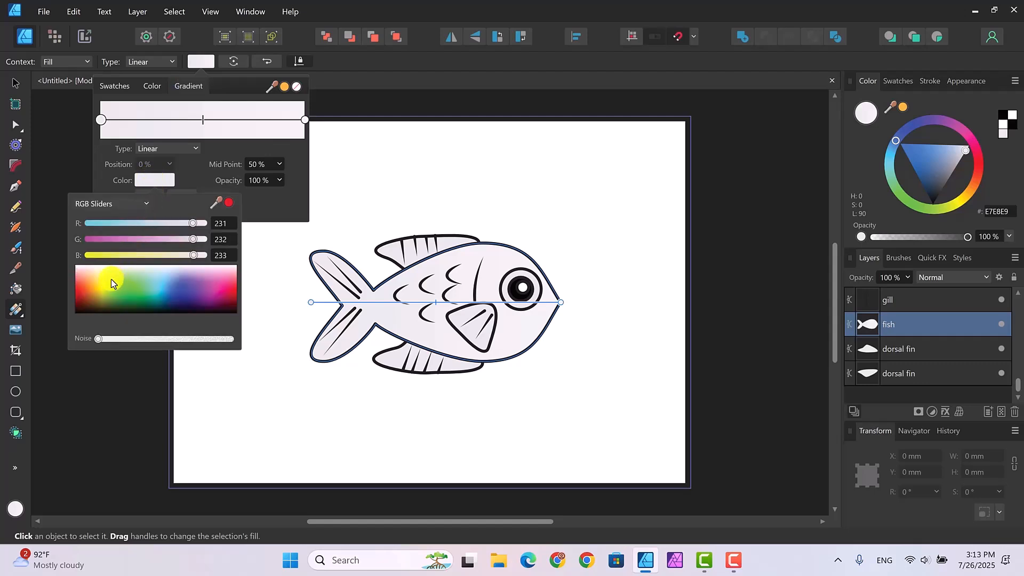
pyautogui.click(95, 284)
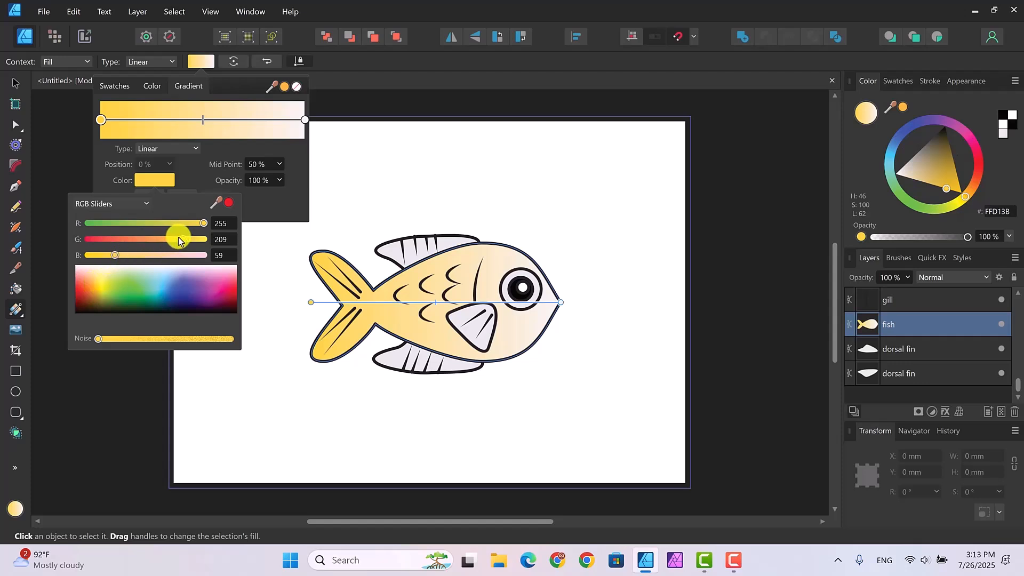
pyautogui.moveTo(179, 238); pyautogui.dragTo(155, 237)
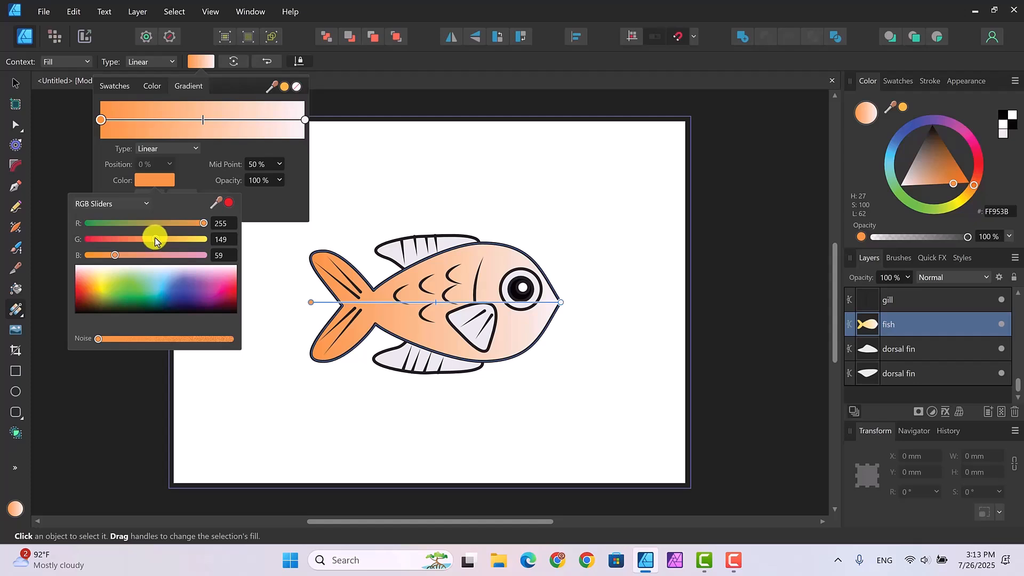
# Shift the body gradient's mid point to 67% so the orange extends further towards the head
pyautogui.click(203, 122)
pyautogui.click(203, 121)
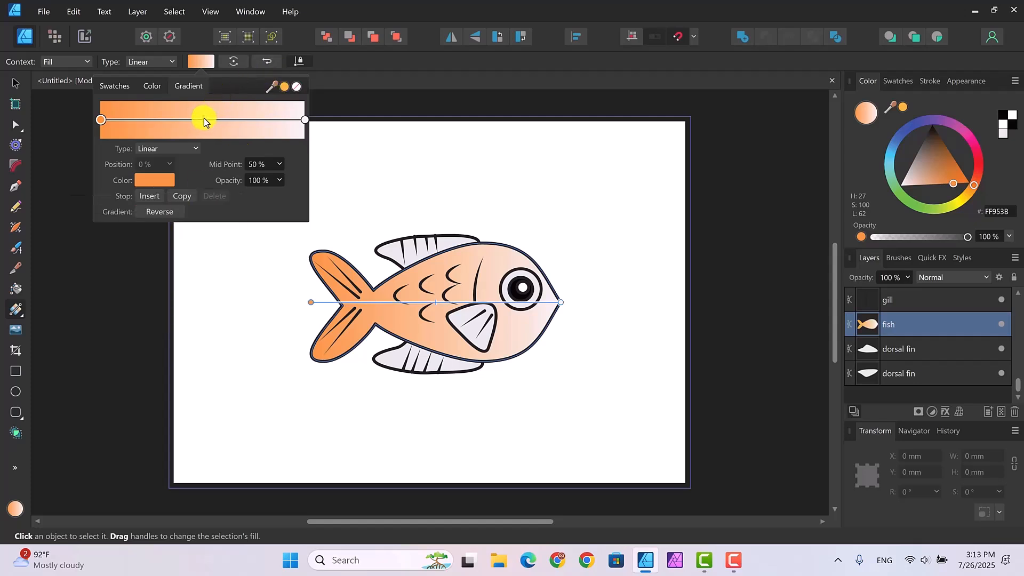
pyautogui.moveTo(206, 121); pyautogui.dragTo(237, 129)
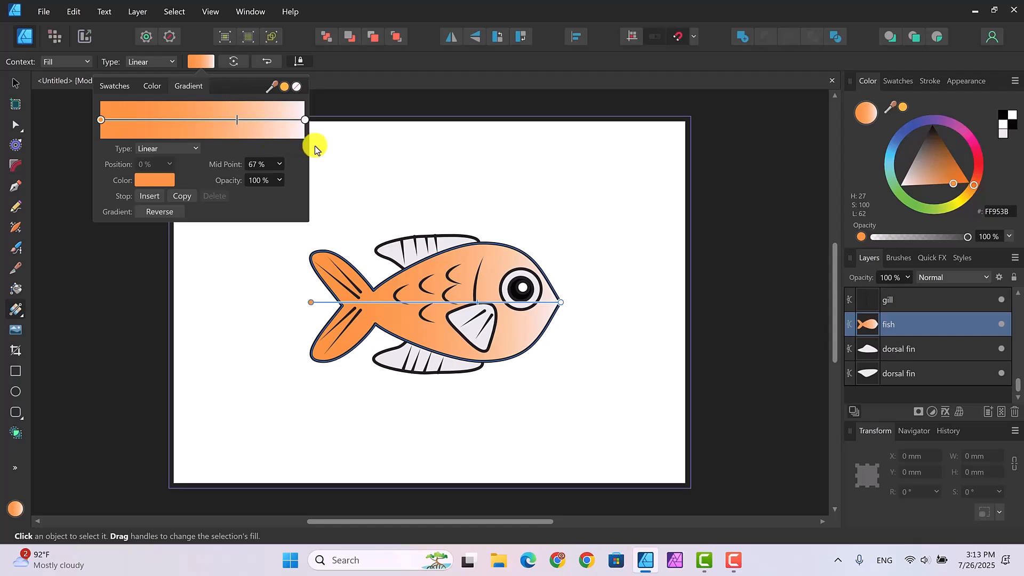
pyautogui.click(756, 302)
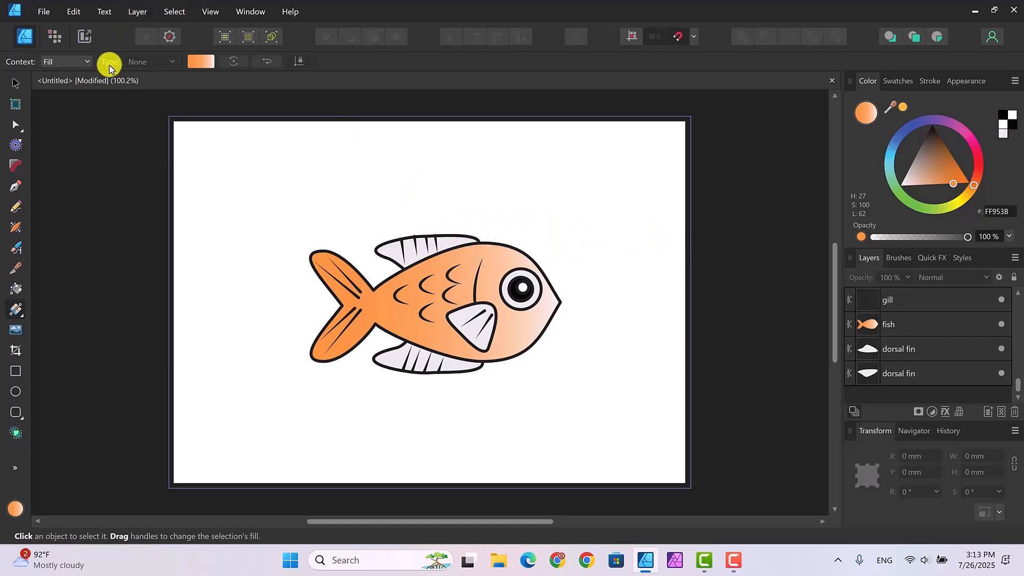
# Fill the top and bottom fins with the orange F89643 sampled from the body near the tail
pyautogui.click(16, 83)
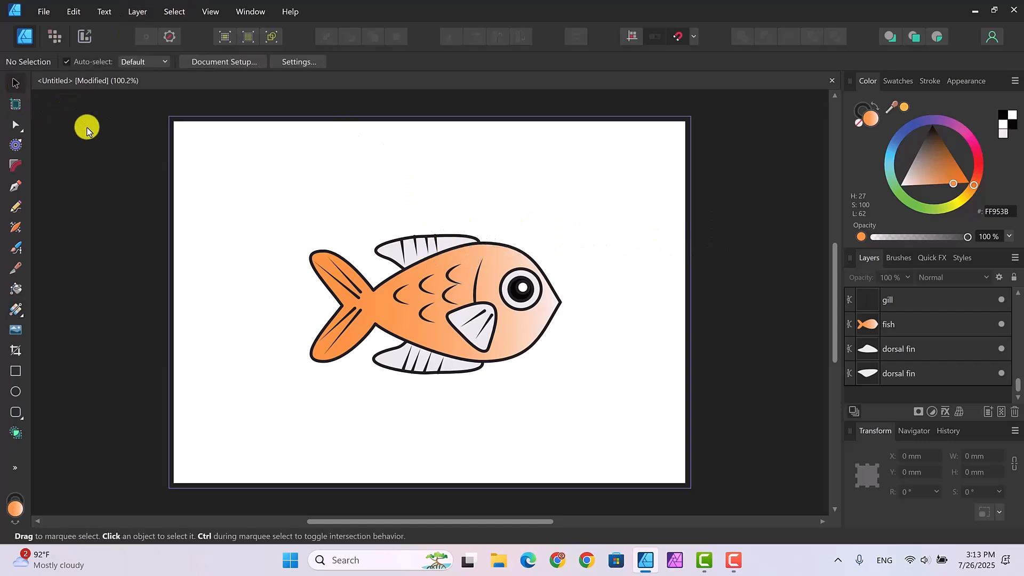
pyautogui.click(414, 251)
pyautogui.click(413, 251)
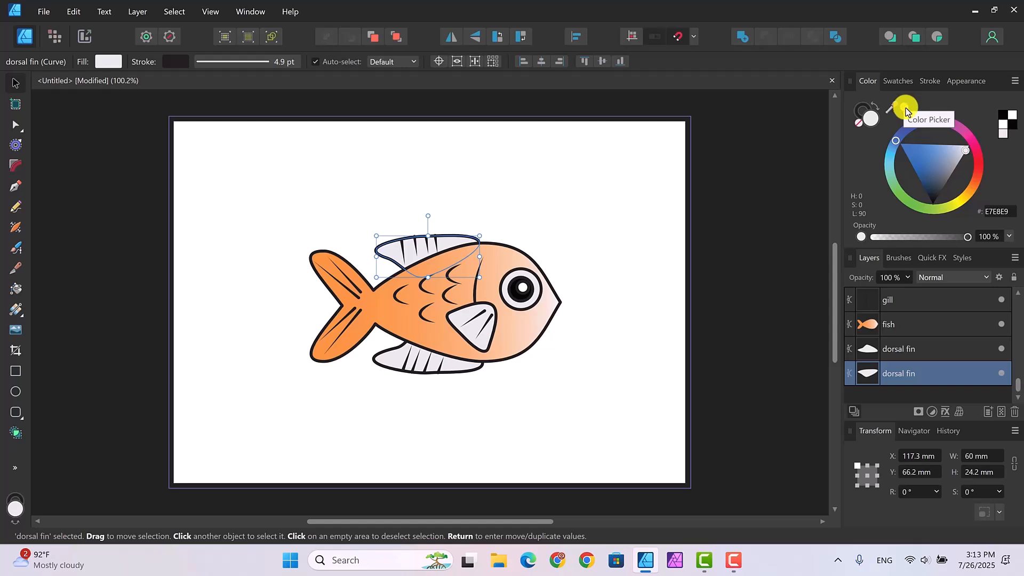
pyautogui.moveTo(905, 108); pyautogui.dragTo(360, 315)
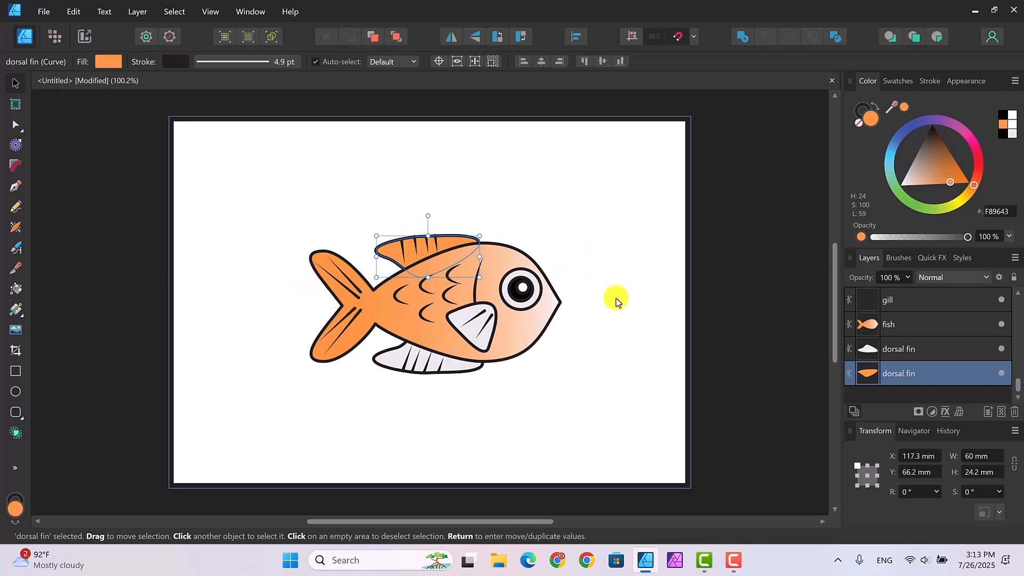
pyautogui.click(433, 367)
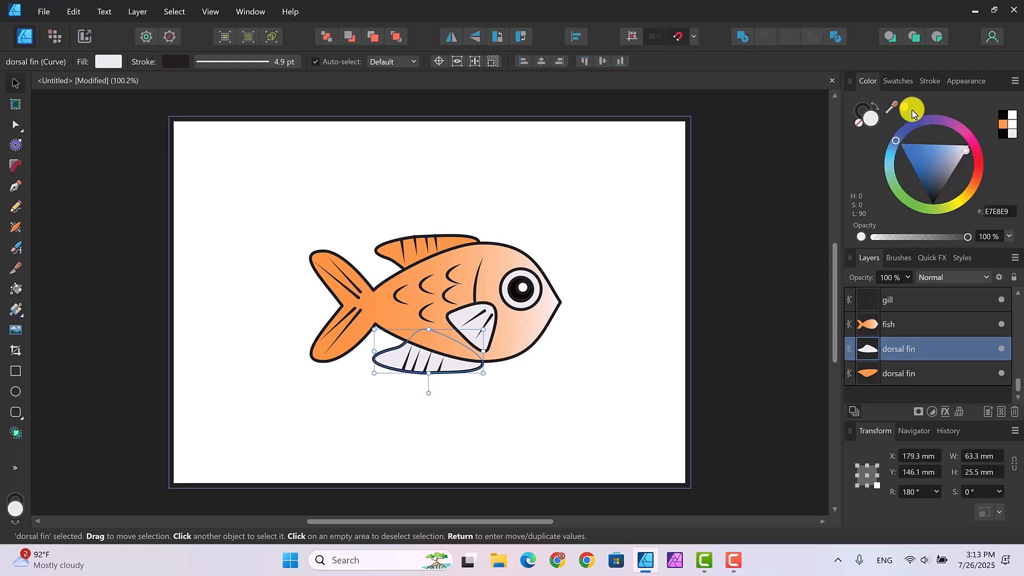
pyautogui.moveTo(903, 108); pyautogui.dragTo(364, 311)
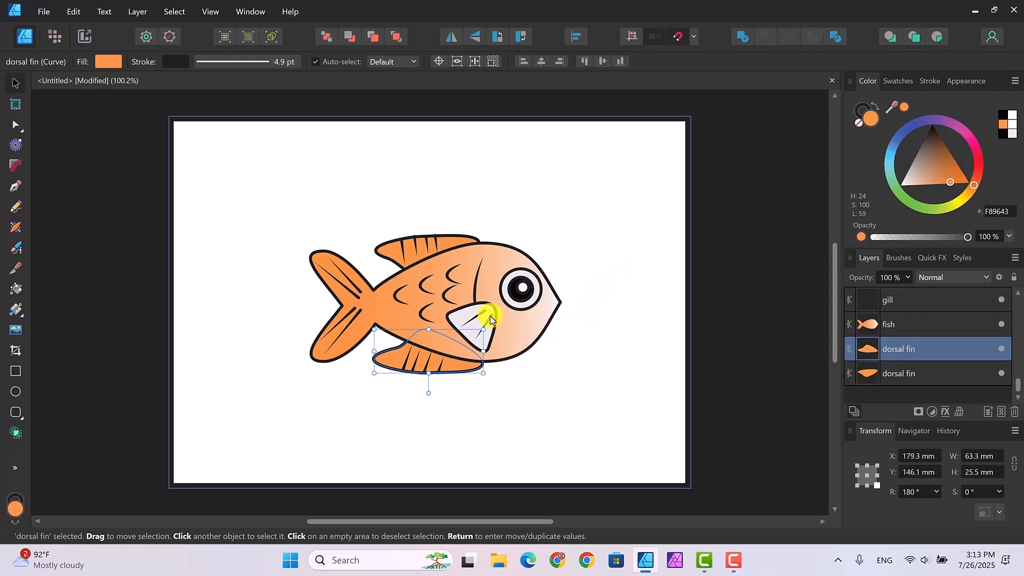
# Fill the side fin with the orange F79541 sampled from the base of the tail
pyautogui.click(468, 311)
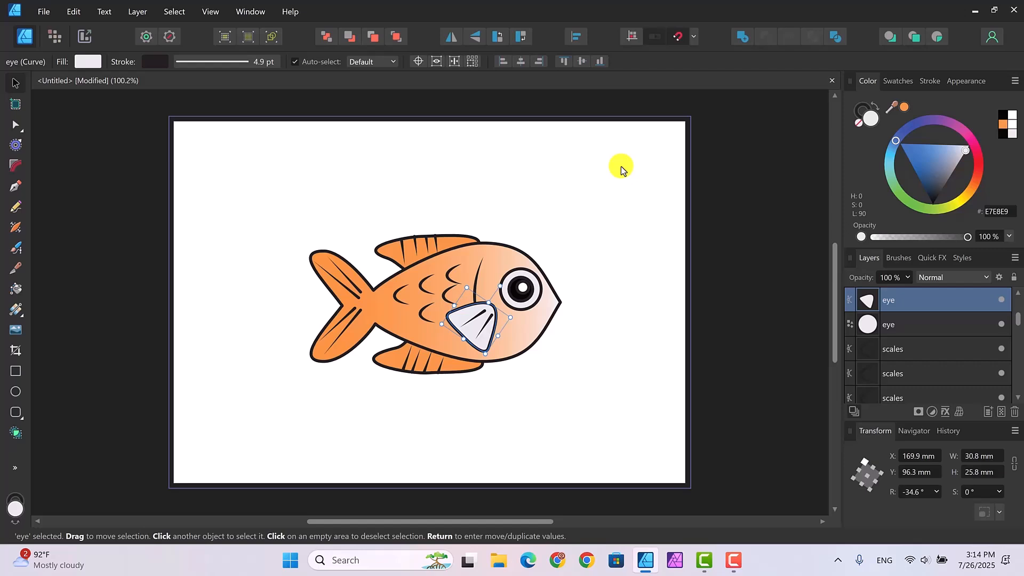
pyautogui.click(902, 107)
pyautogui.moveTo(900, 108); pyautogui.dragTo(354, 302)
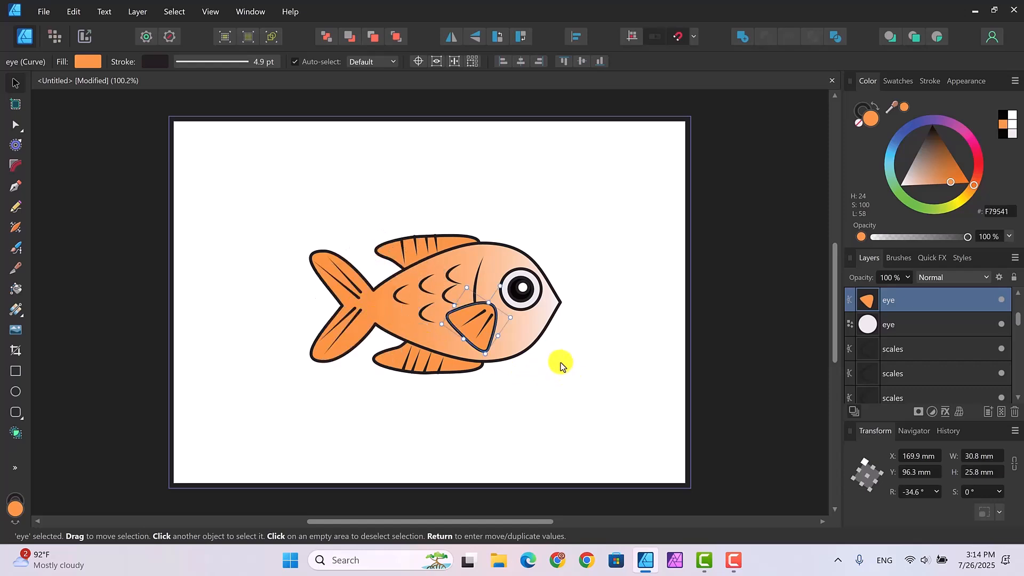
pyautogui.click(621, 234)
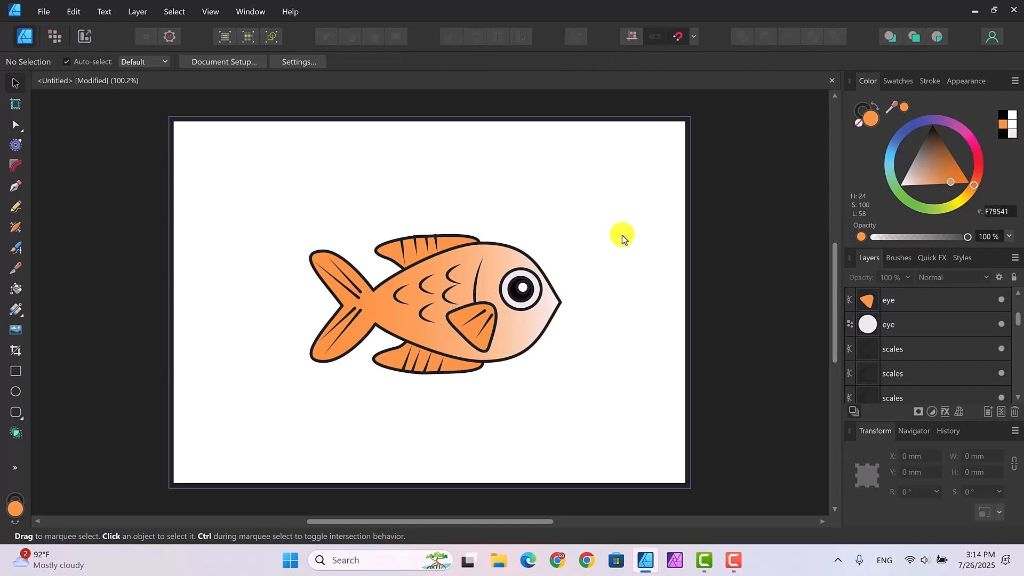
# Fill the eye's large outer circle with the greyish blue 94B0CF
pyautogui.click(512, 304)
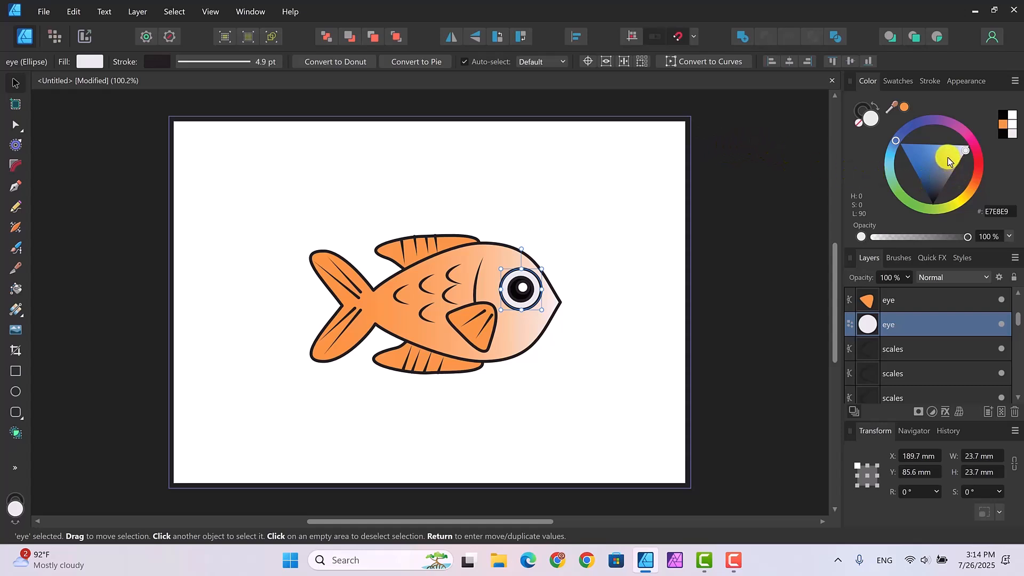
pyautogui.click(946, 156)
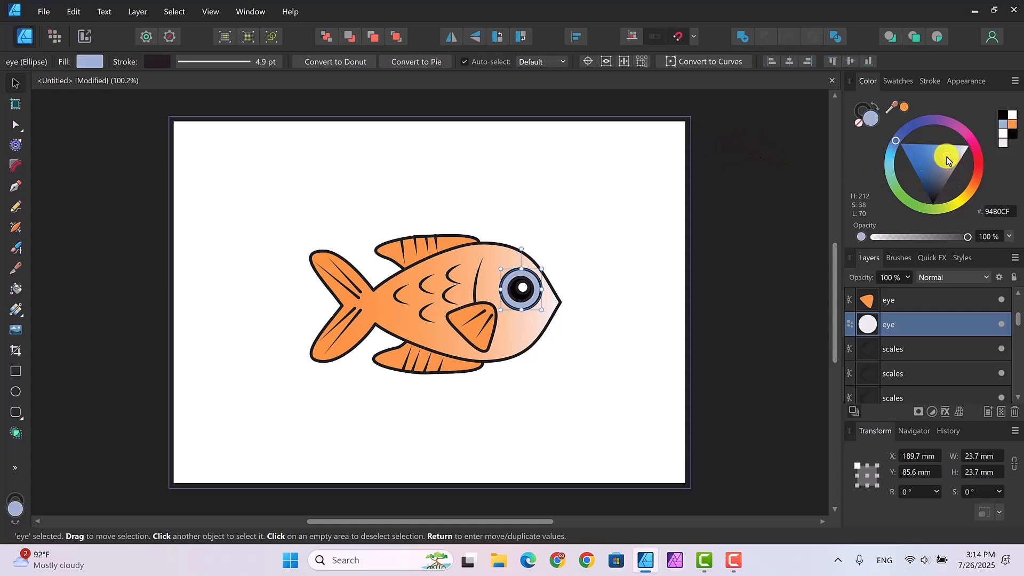
pyautogui.click(639, 217)
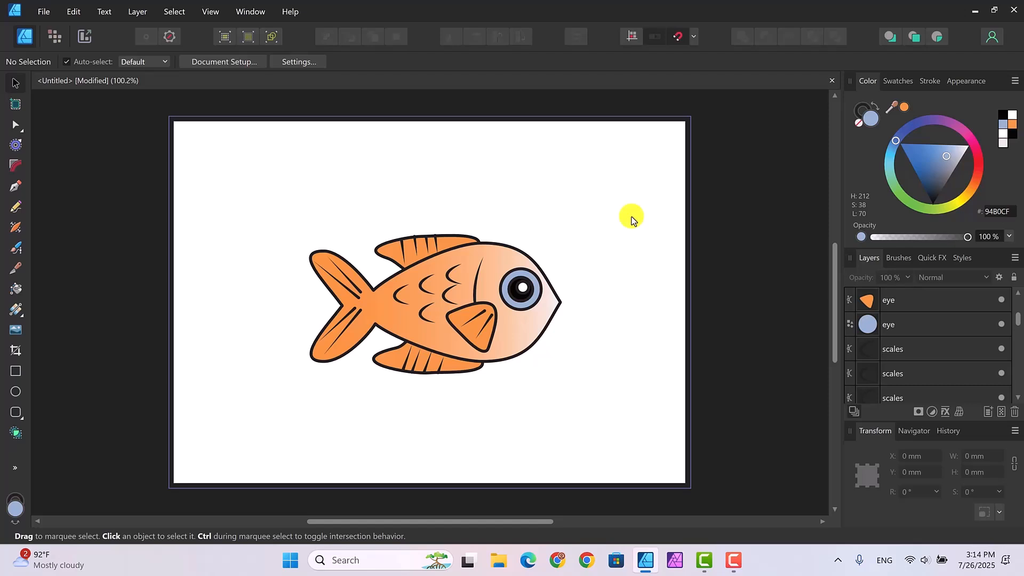